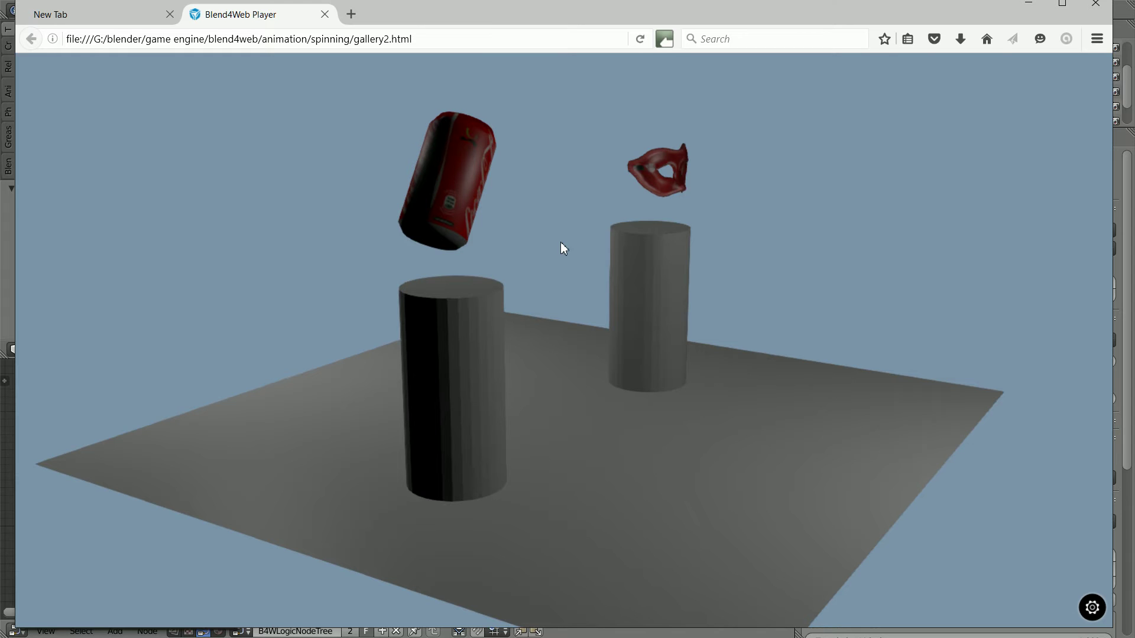
Step: Orbit around the finished Blend4Web Player demo of the spinning Coke can and Suzanne
{"action": "left_click_drag", "start_coordinate": [561, 244], "coordinate": [522, 251]}
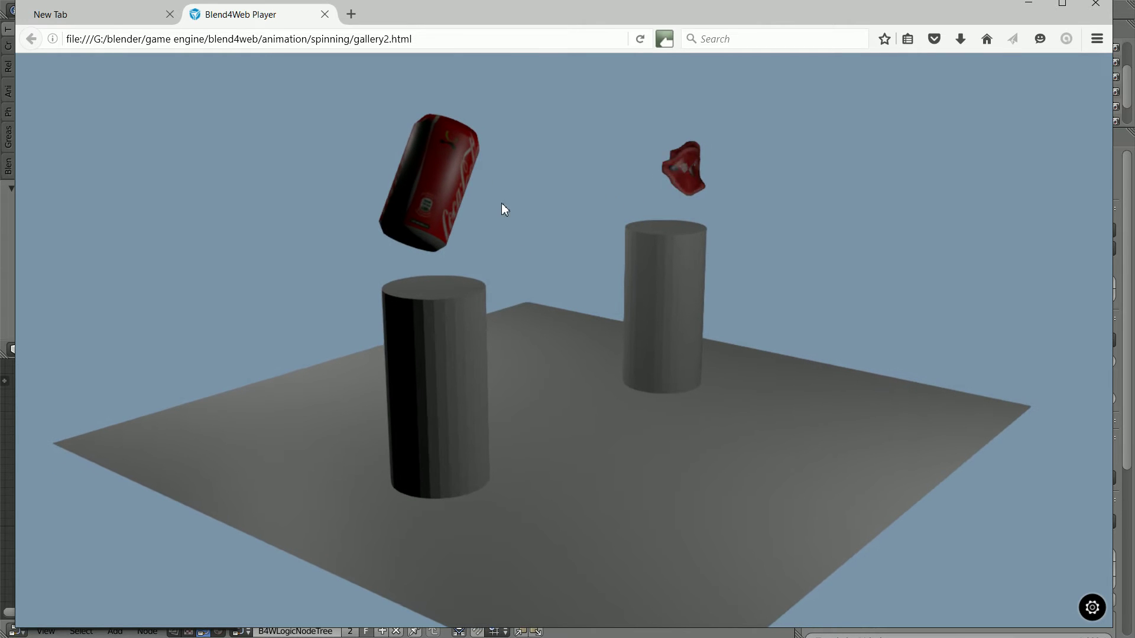
{"action": "left_click_drag", "start_coordinate": [272, 243], "coordinate": [689, 213]}
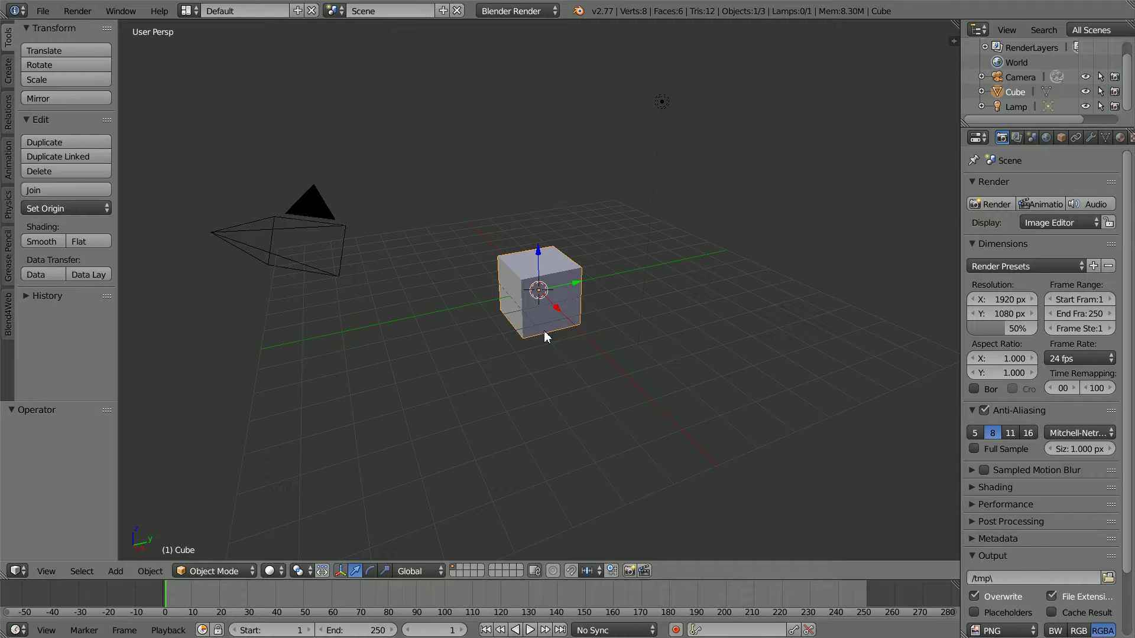
Step: Delete the default cube, add a Monkey mesh, and show its Object properties
{"action": "key", "text": "x"}
{"action": "left_click", "coordinate": [538, 332]}
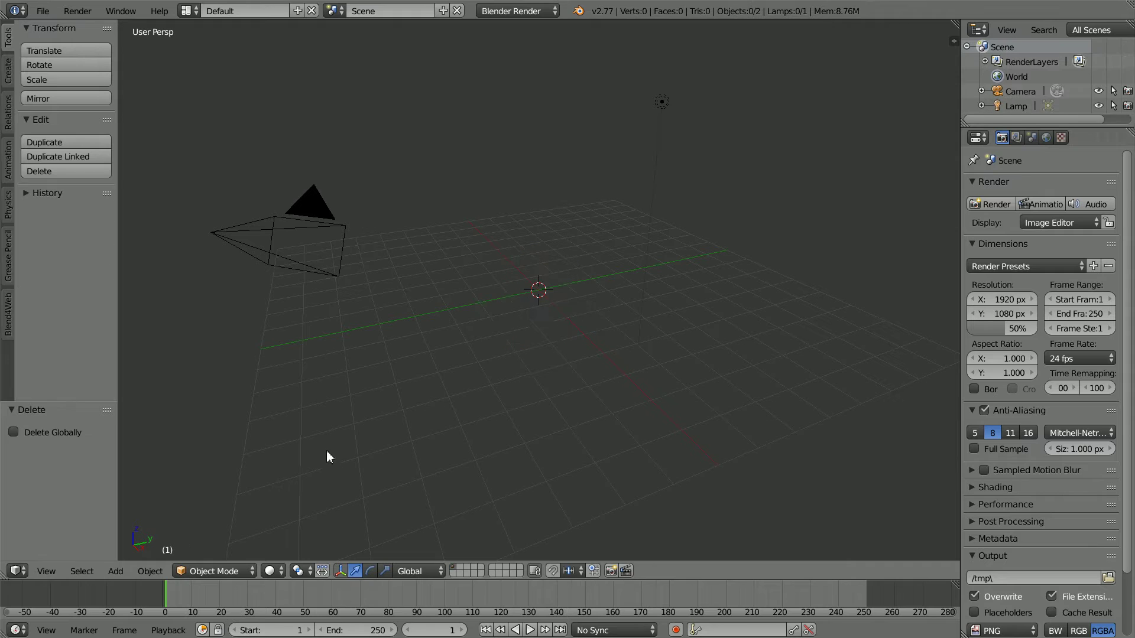
{"action": "left_click", "coordinate": [115, 571]}
{"action": "mouse_move", "coordinate": [142, 553]}
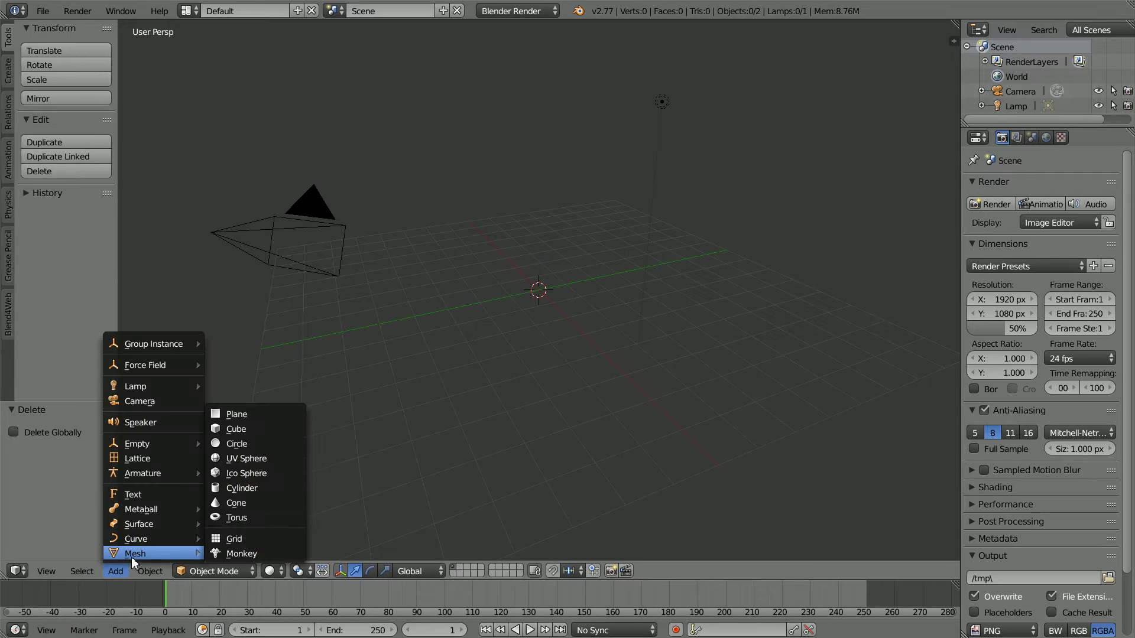
{"action": "left_click", "coordinate": [248, 554]}
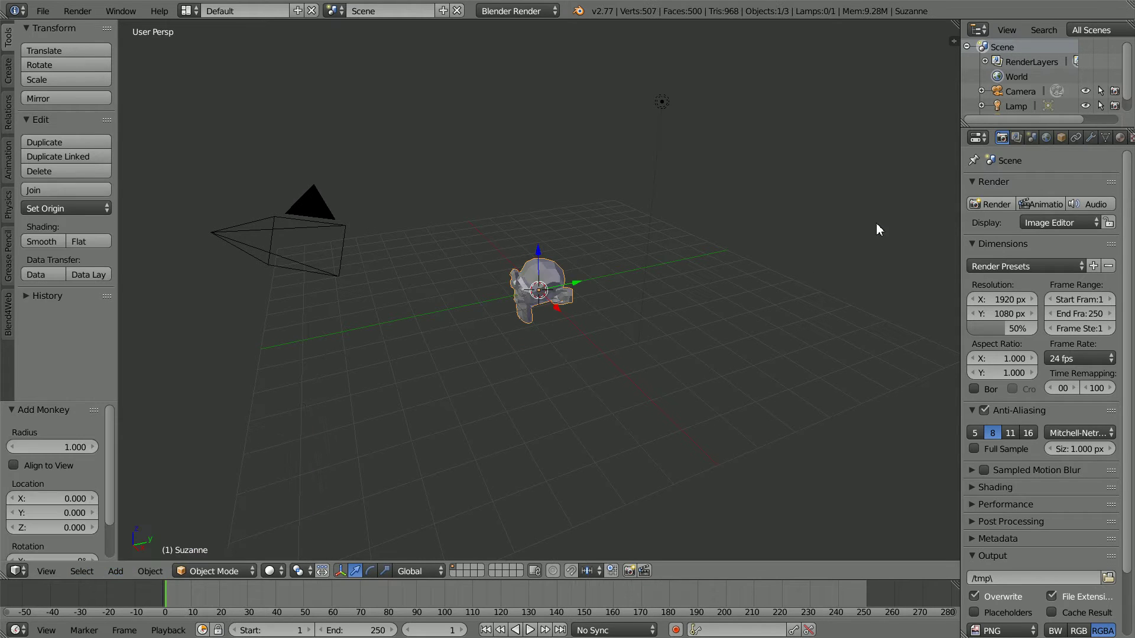
{"action": "left_click", "coordinate": [1061, 137]}
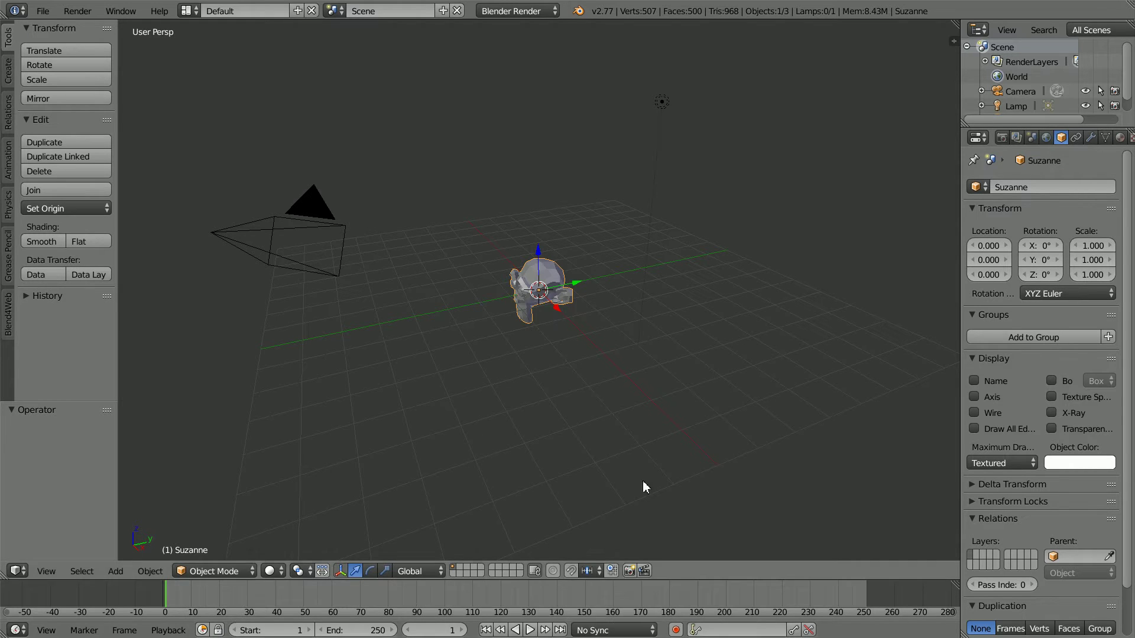
Step: Keyframe Suzanne's 0° Z rotation at frame 1 and set the animation End to 90
{"action": "right_click", "coordinate": [1040, 276]}
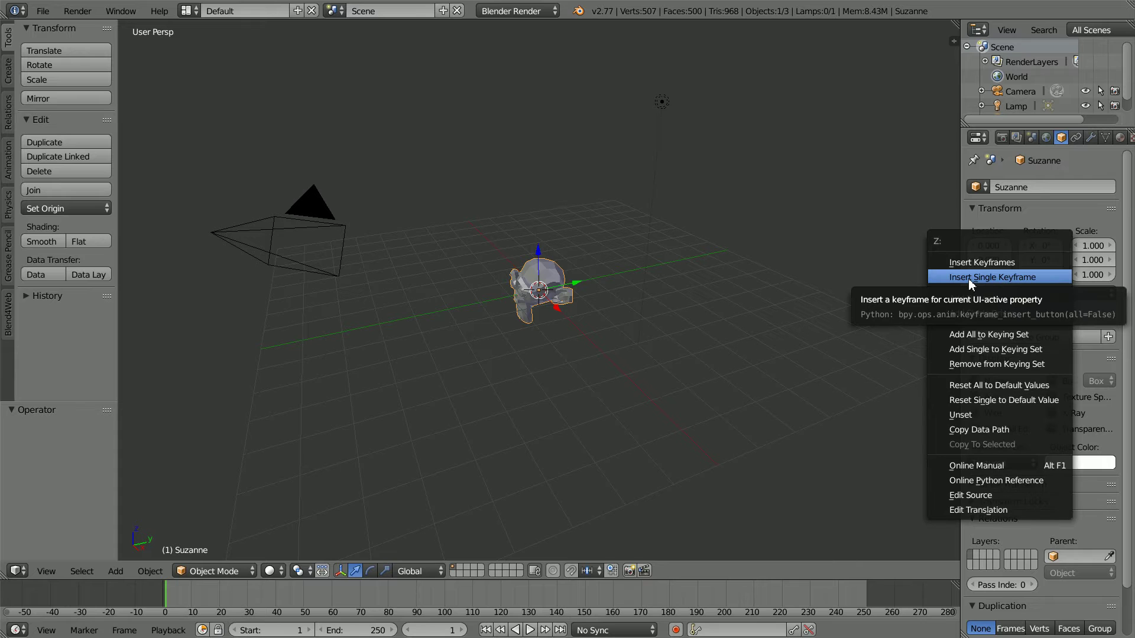
{"action": "left_click", "coordinate": [1032, 279]}
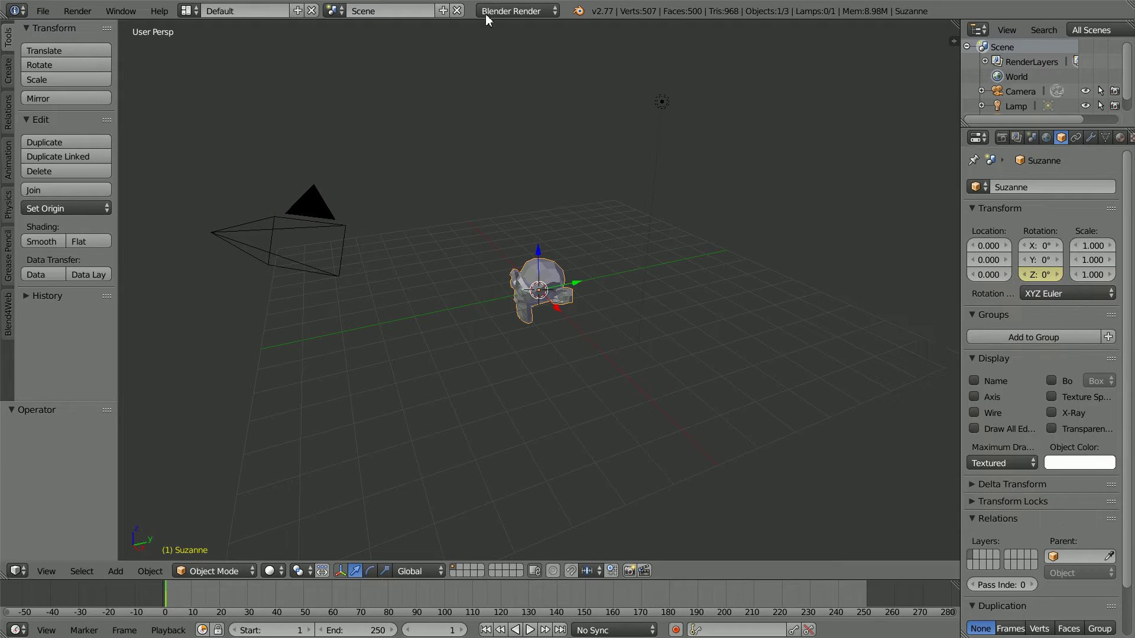
{"action": "left_click", "coordinate": [376, 631]}
{"action": "type", "text": "90"}
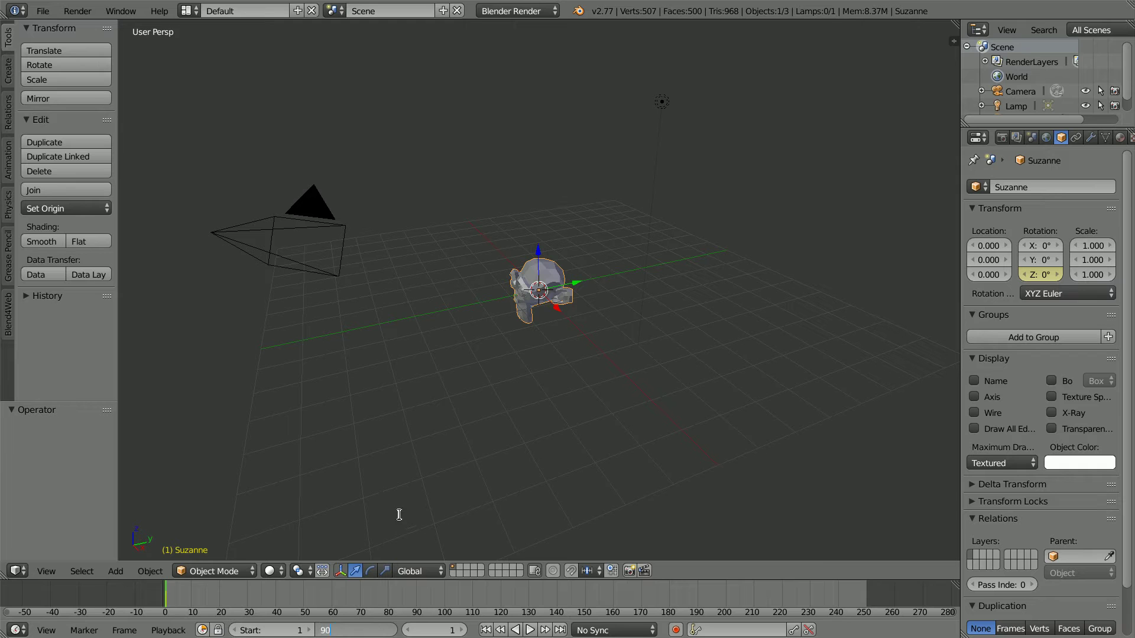
{"action": "key", "text": "Return"}
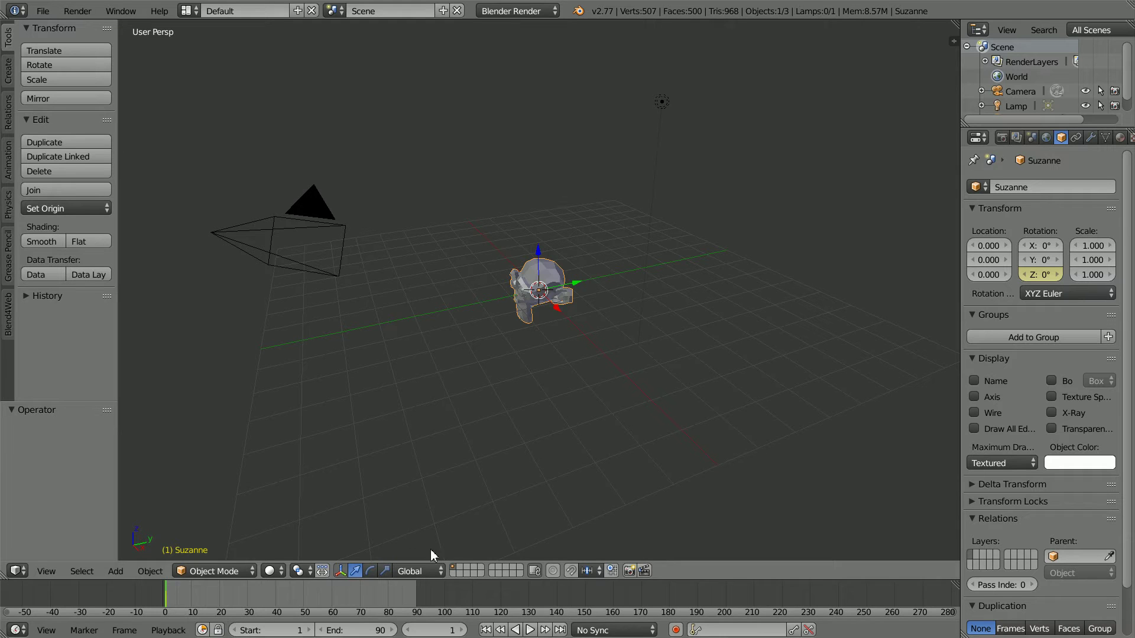
Step: At frame 90, set Z rotation to 360° and insert a keyframe
{"action": "left_click", "coordinate": [561, 631]}
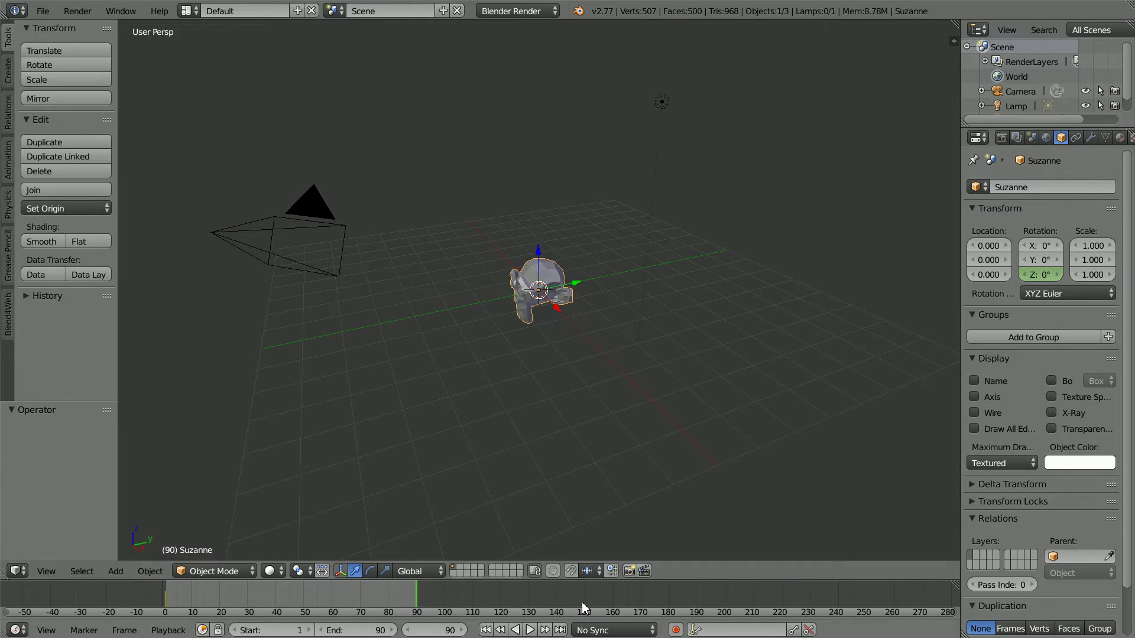
{"action": "left_click", "coordinate": [1042, 277]}
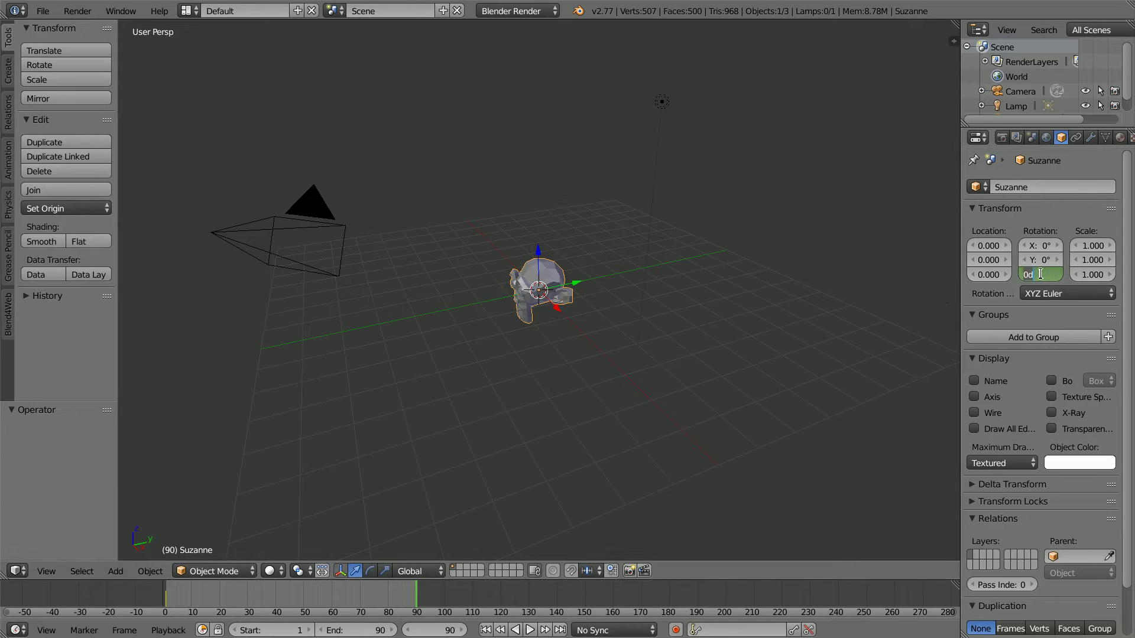
{"action": "type", "text": "360"}
{"action": "key", "text": "Return"}
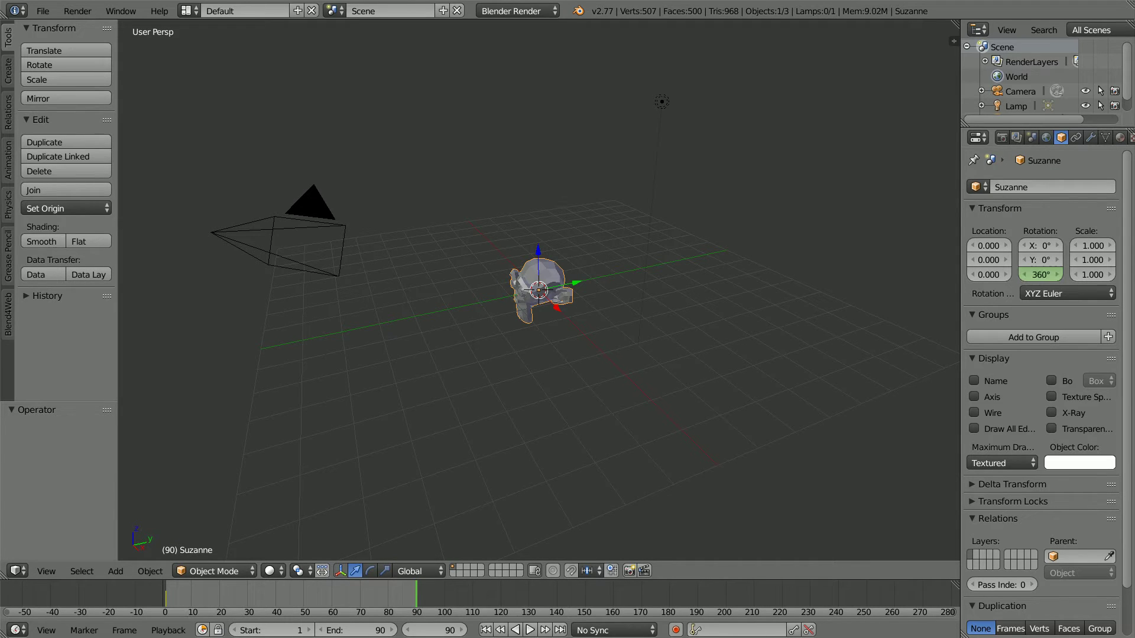
{"action": "right_click", "coordinate": [1046, 279]}
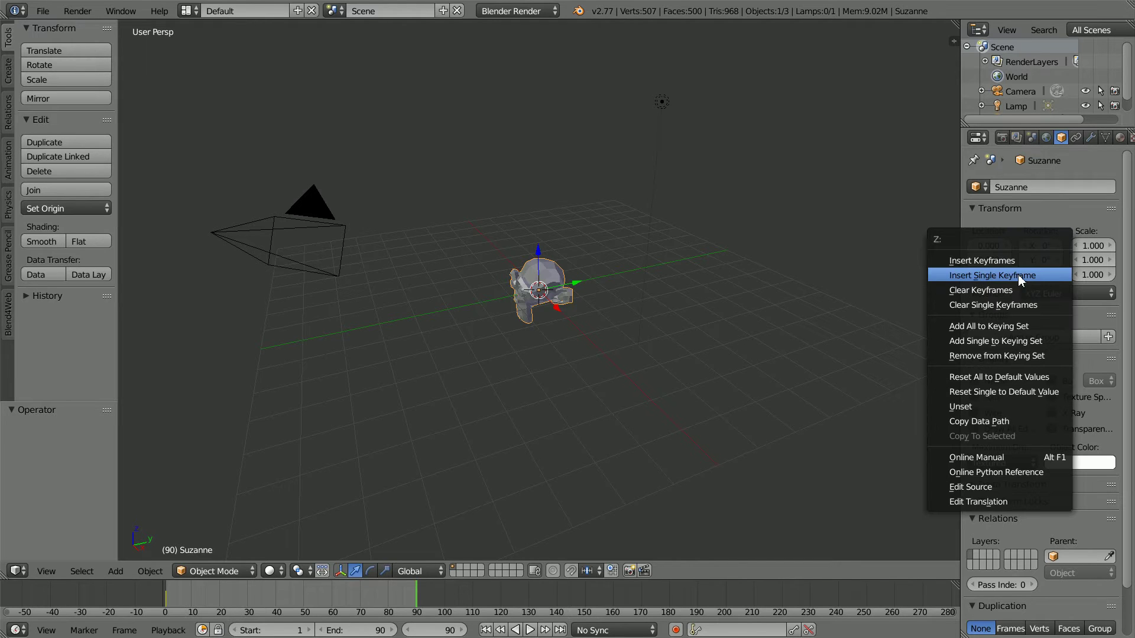
{"action": "left_click", "coordinate": [1040, 277]}
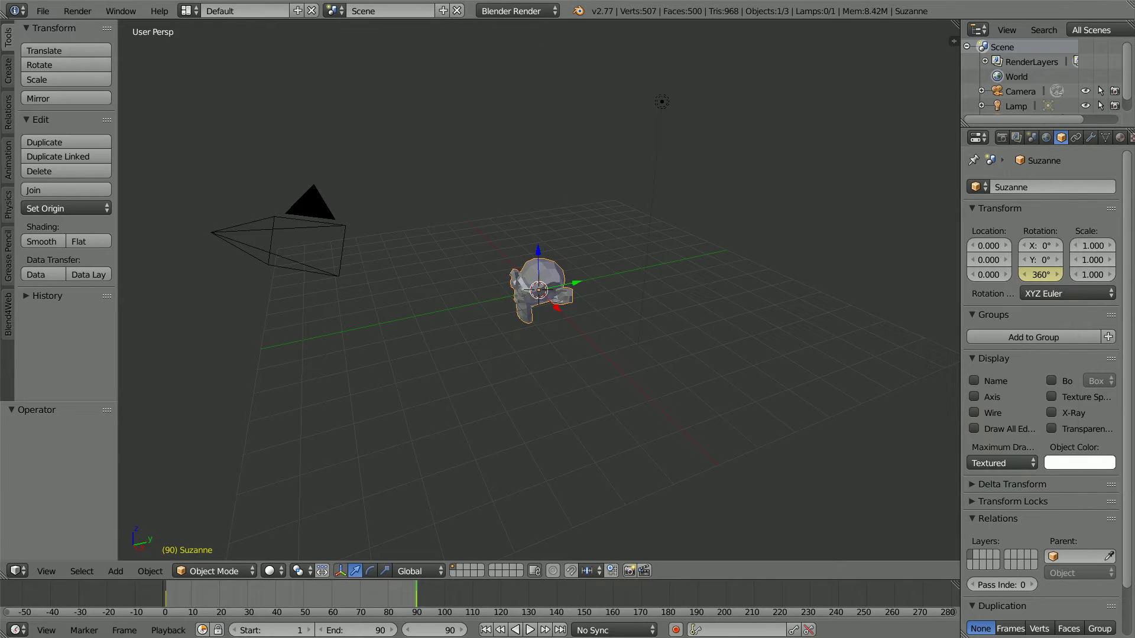
{"action": "left_click", "coordinate": [17, 571]}
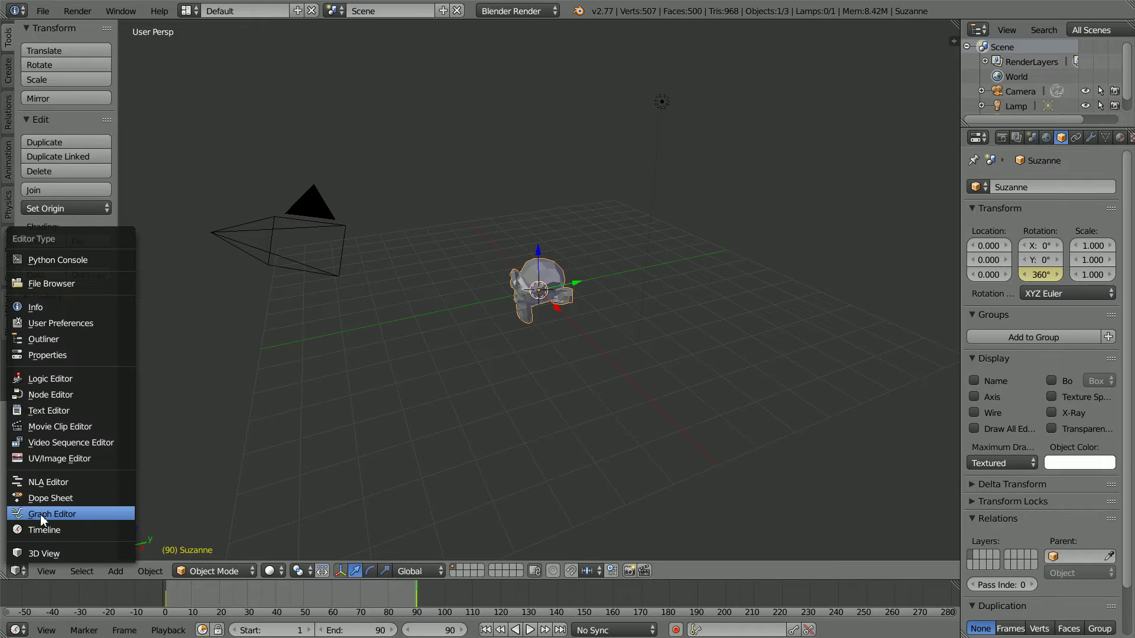
Step: In the Graph Editor, view the whole rotation curve, make it Linear, then return to 3D View
{"action": "left_click", "coordinate": [108, 512]}
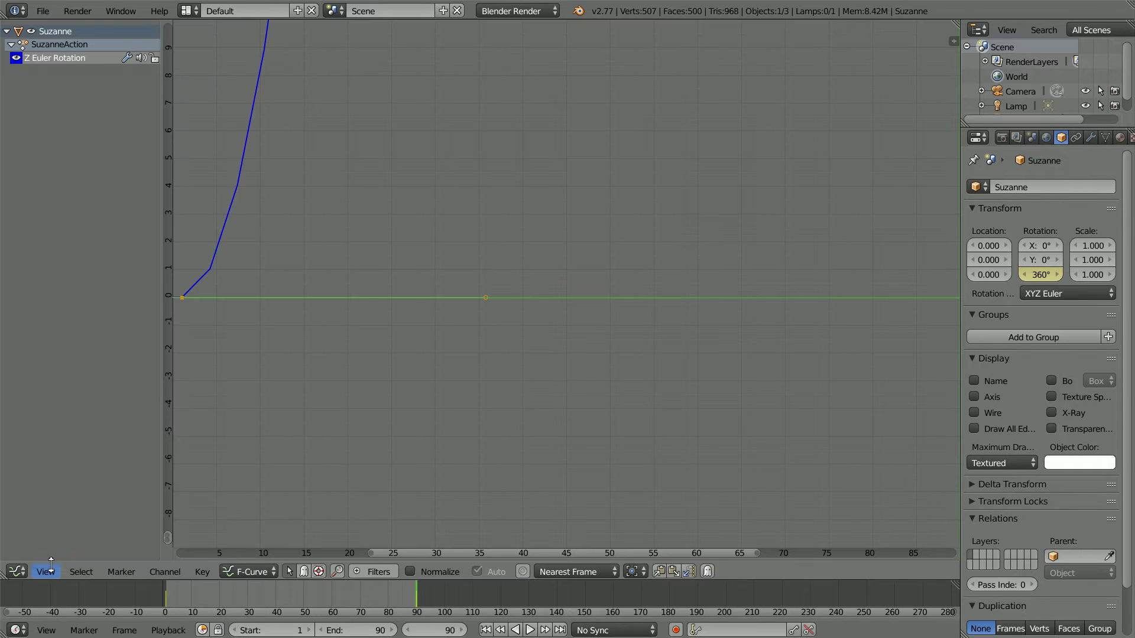
{"action": "left_click", "coordinate": [47, 570]}
{"action": "left_click", "coordinate": [105, 289]}
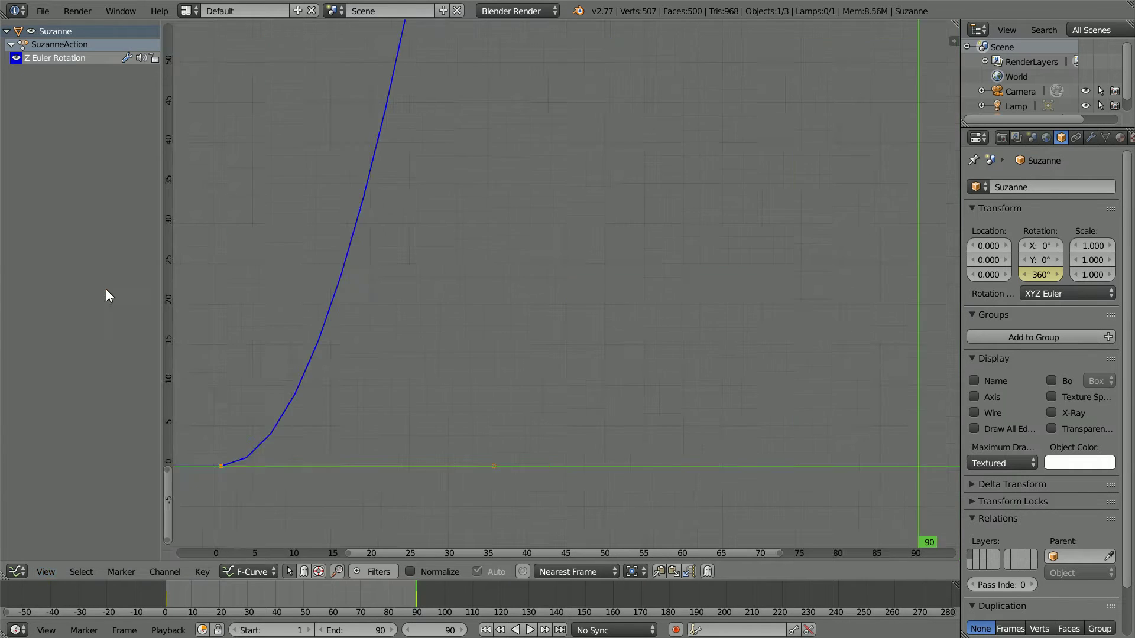
{"action": "left_click", "coordinate": [201, 572]}
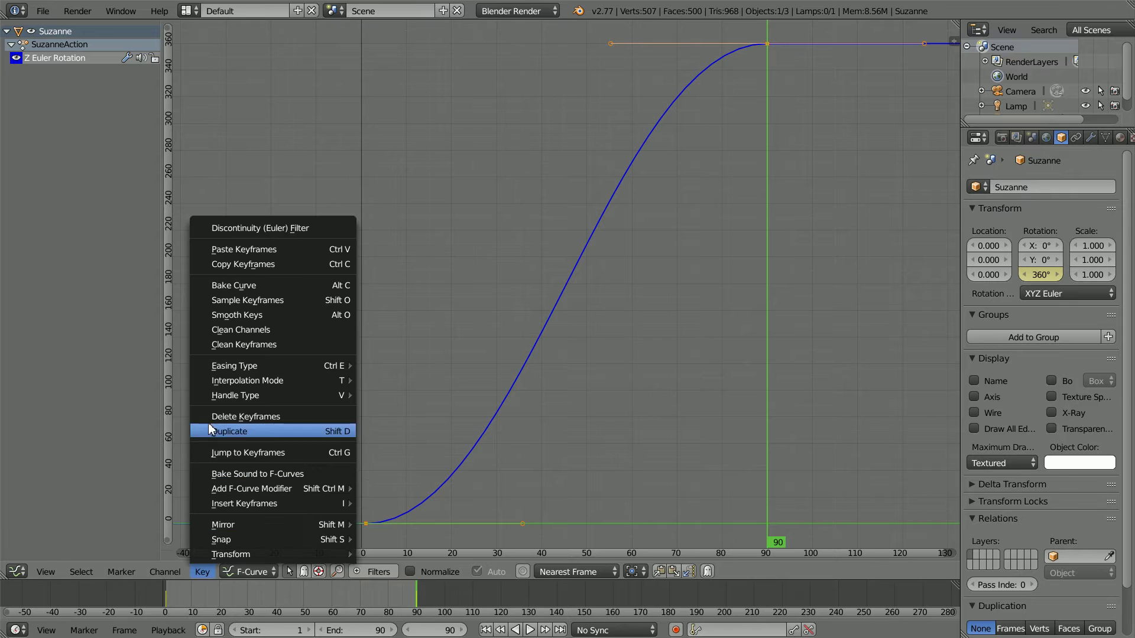
{"action": "mouse_move", "coordinate": [211, 382]}
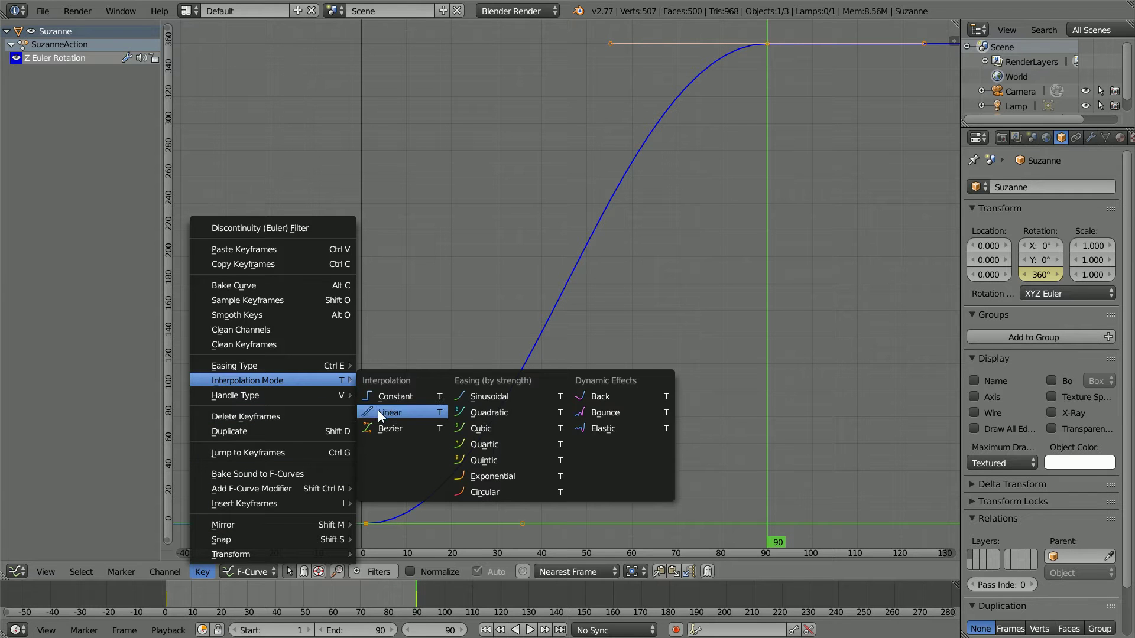
{"action": "left_click", "coordinate": [410, 411]}
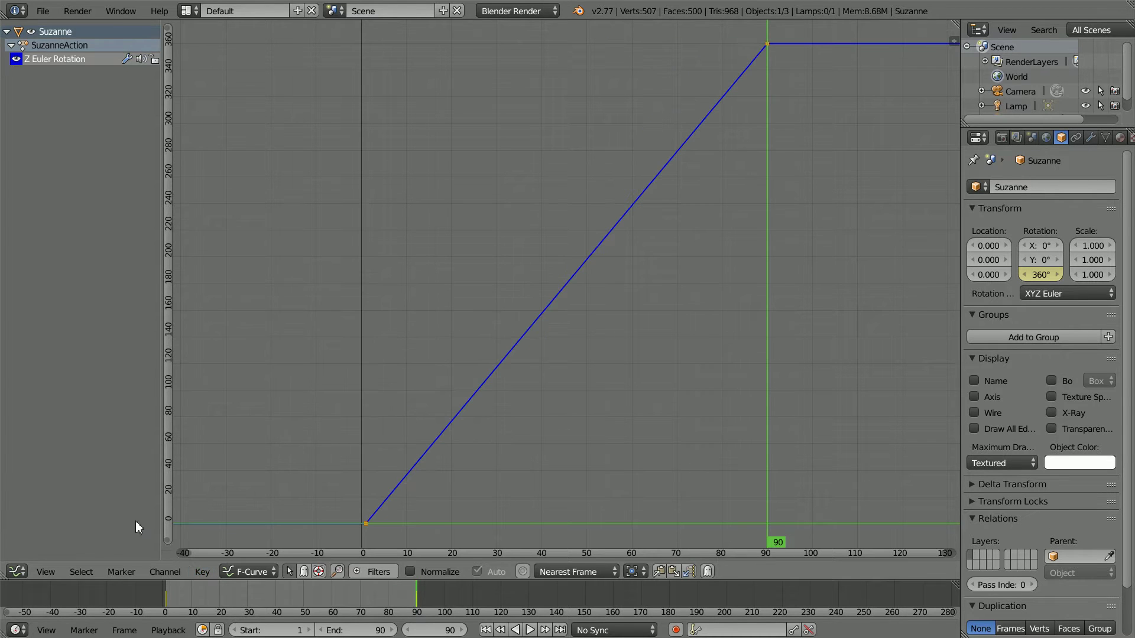
{"action": "left_click", "coordinate": [17, 572]}
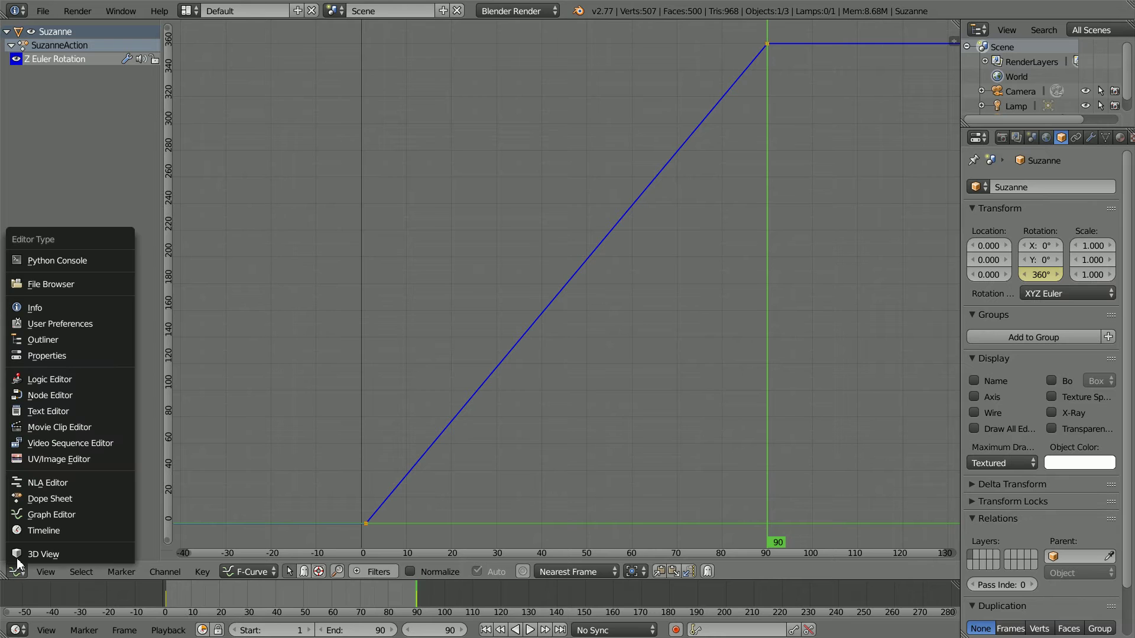
{"action": "left_click", "coordinate": [90, 555]}
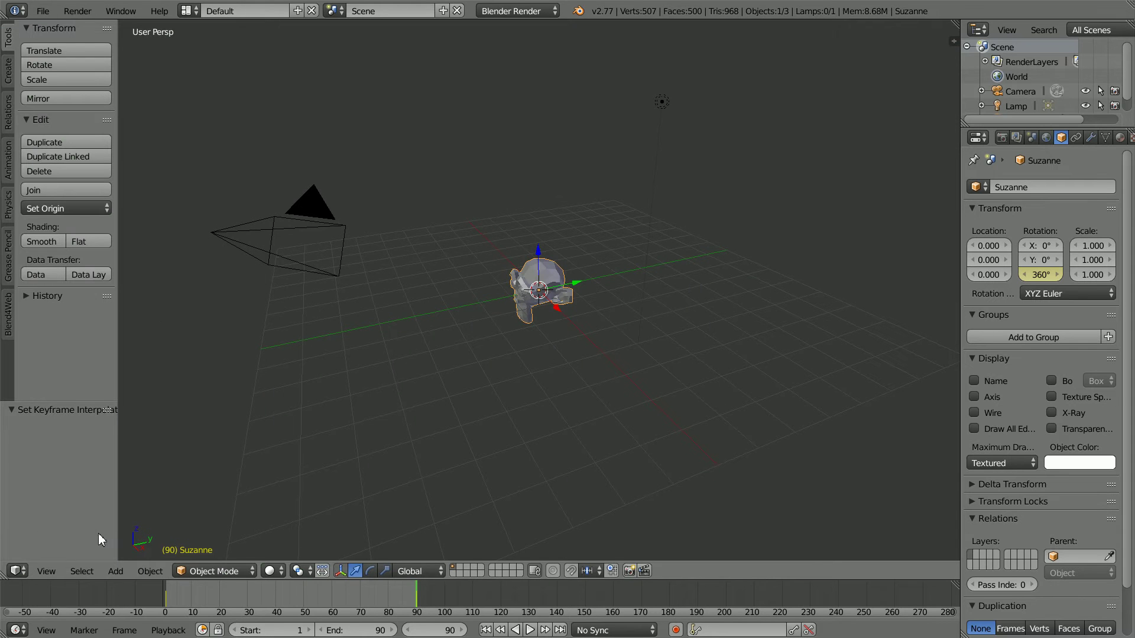
{"action": "left_click", "coordinate": [514, 10]}
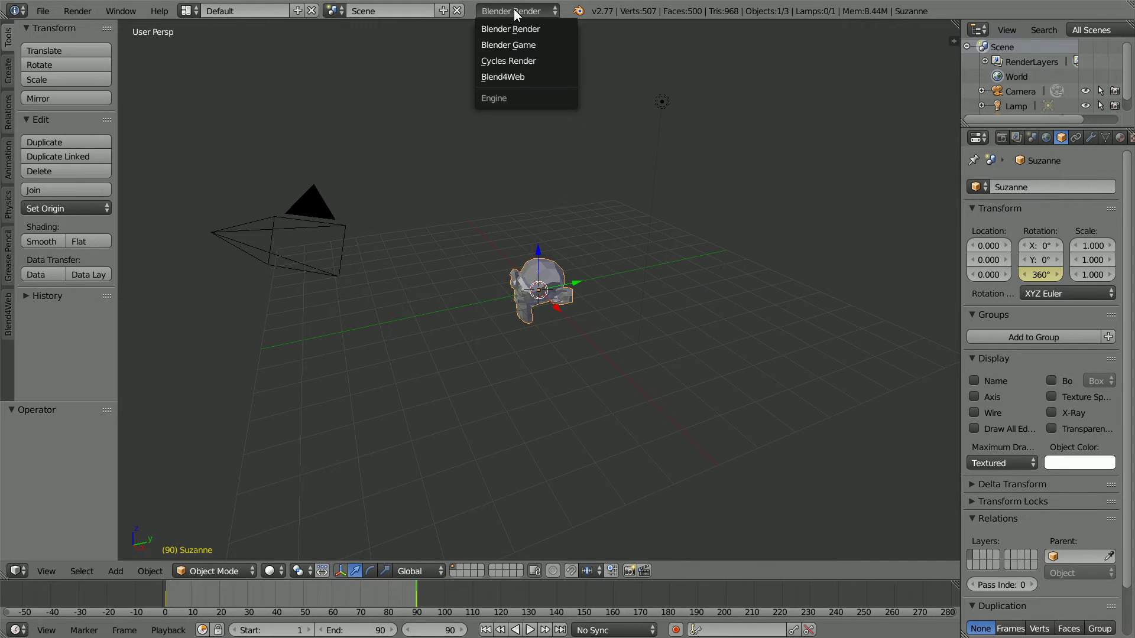
Step: Set the render engine to Blender Game and switch to the Game Logic layout
{"action": "left_click", "coordinate": [549, 50]}
{"action": "left_click", "coordinate": [186, 11]}
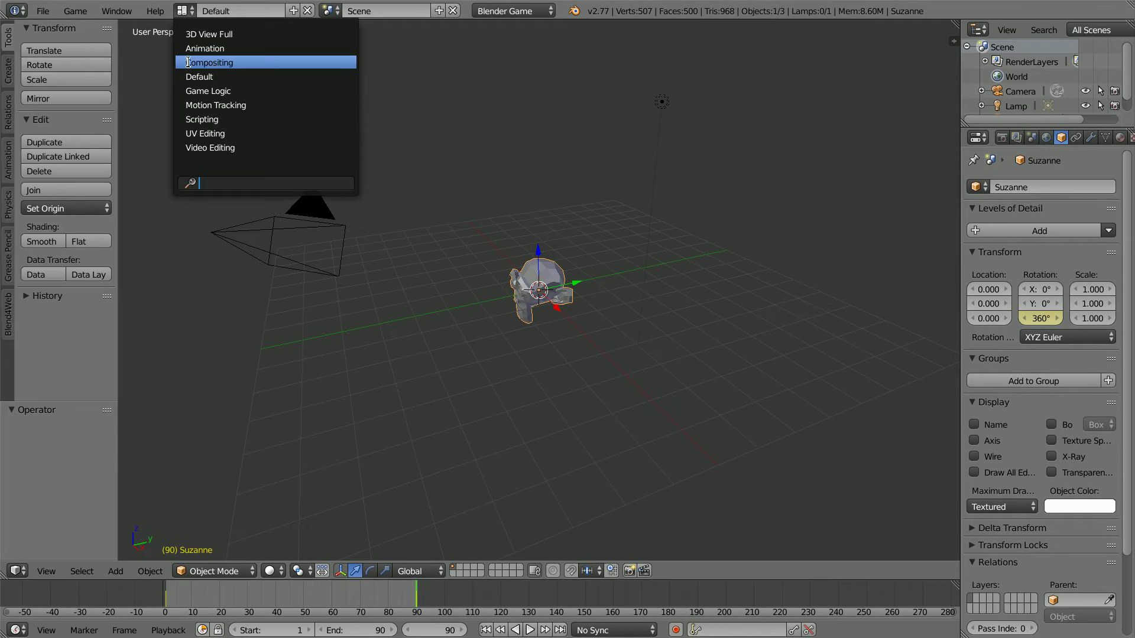
{"action": "left_click", "coordinate": [259, 90]}
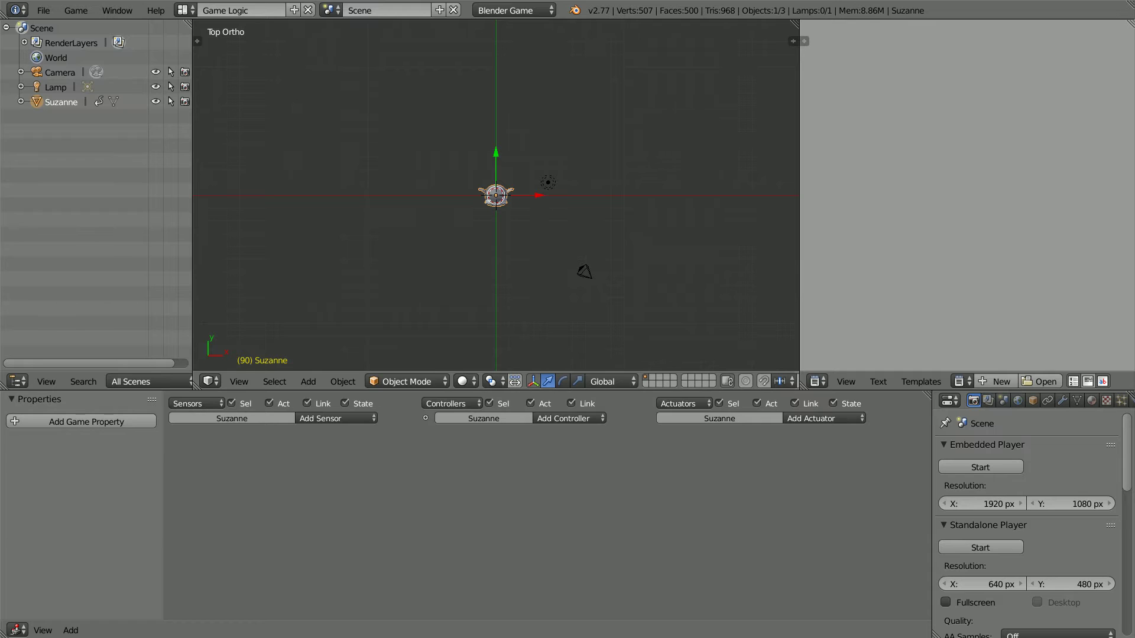
{"action": "left_click", "coordinate": [340, 419]}
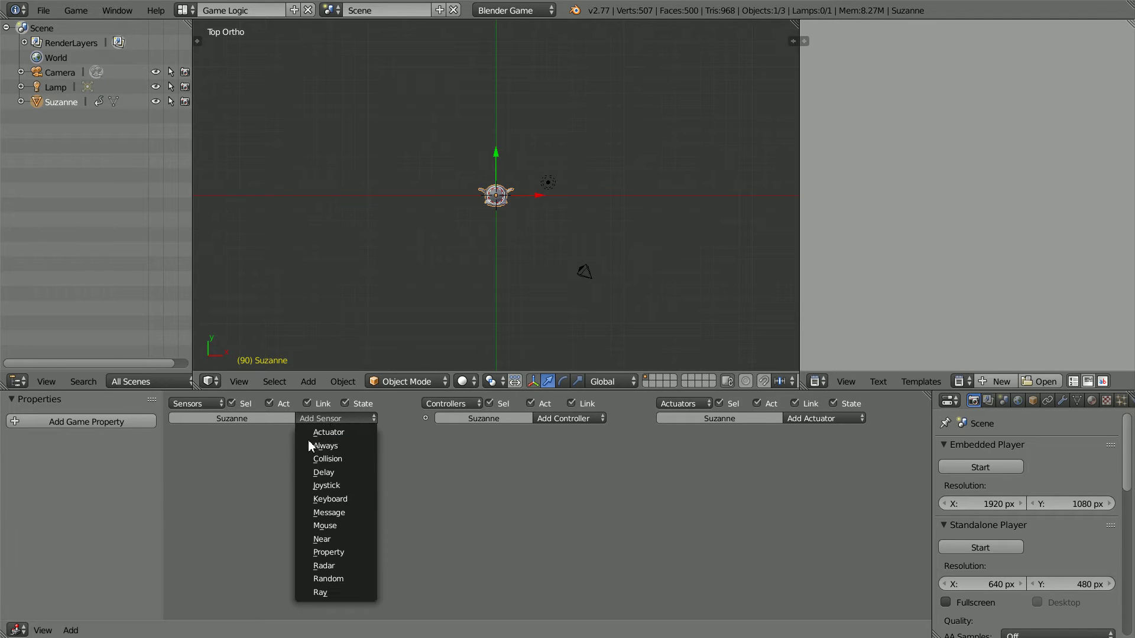
Step: Add an Always sensor and an Action actuator playing SuzanneAction
{"action": "left_click", "coordinate": [356, 447]}
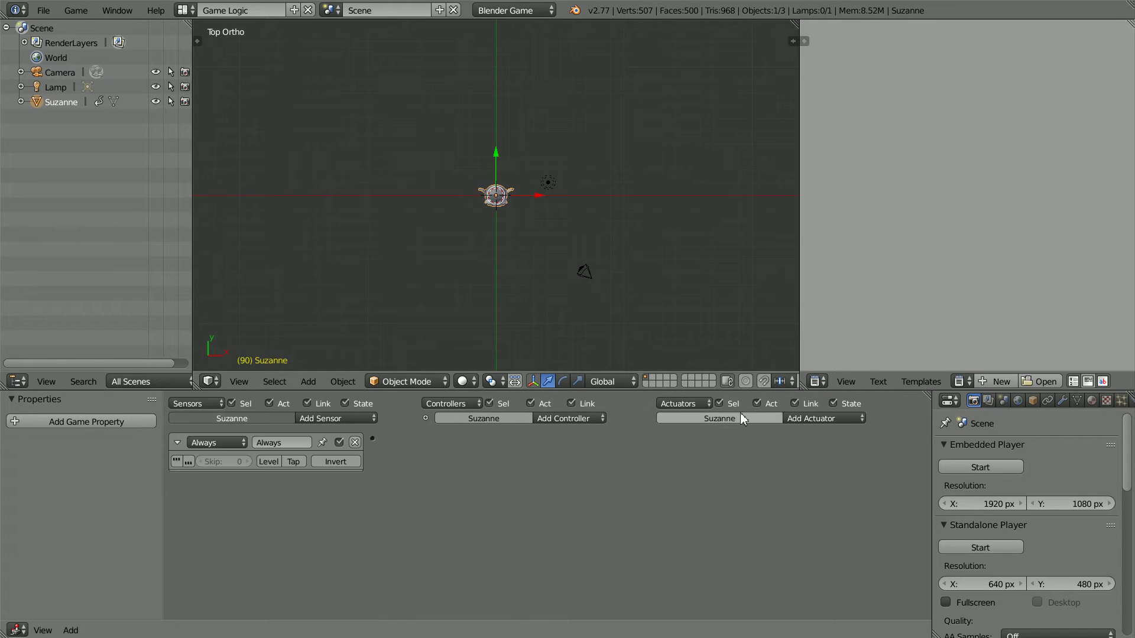
{"action": "left_click", "coordinate": [817, 420]}
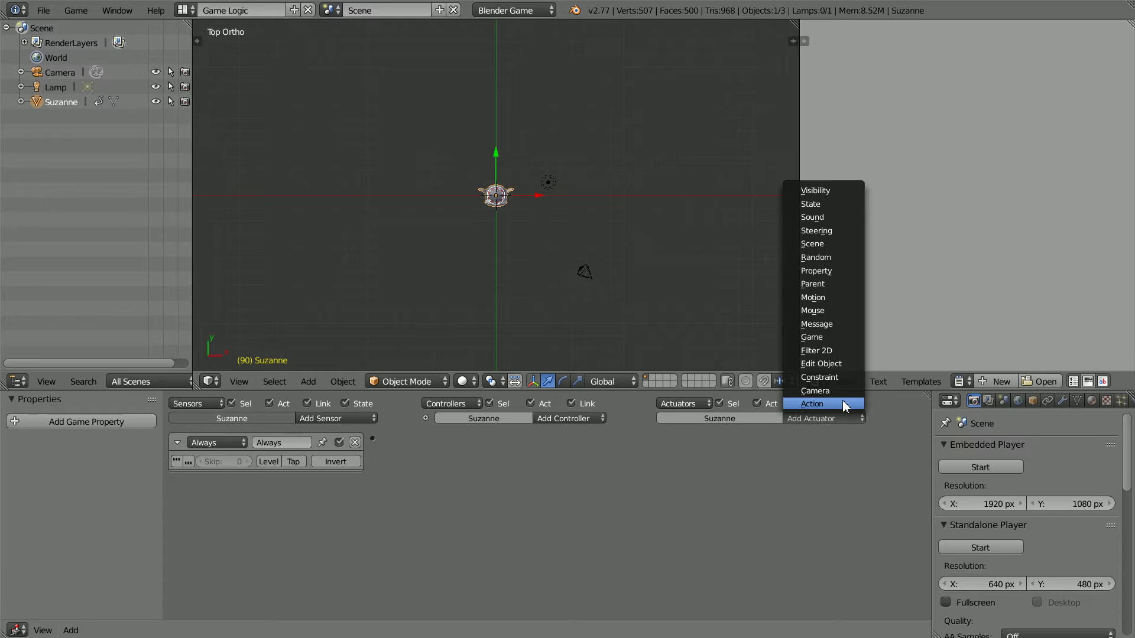
{"action": "left_click", "coordinate": [843, 403]}
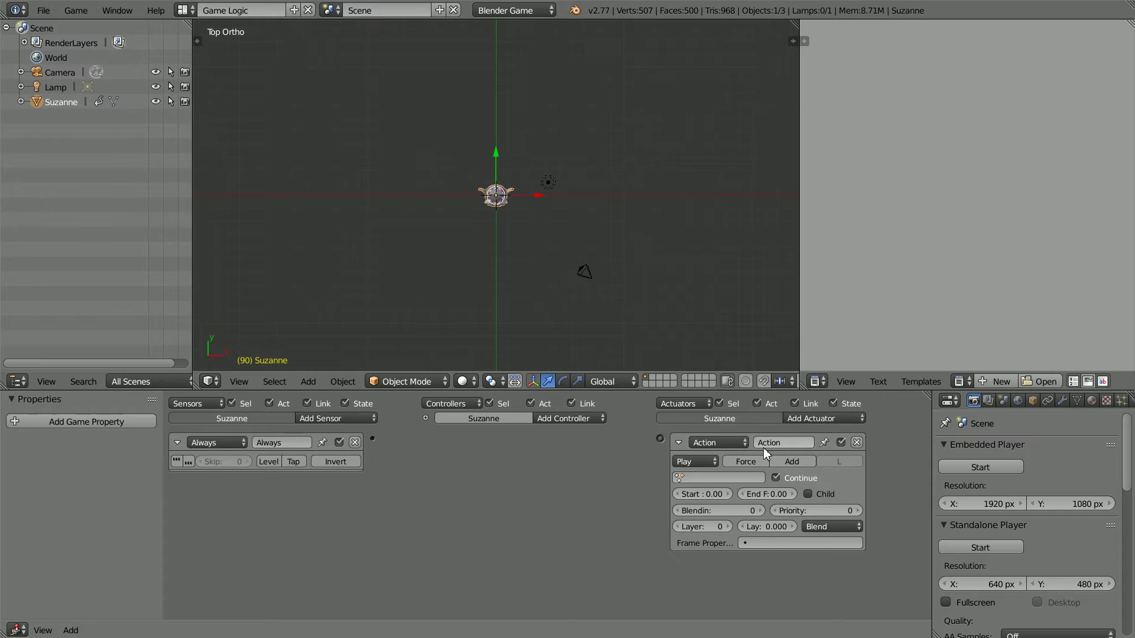
{"action": "left_click", "coordinate": [756, 478]}
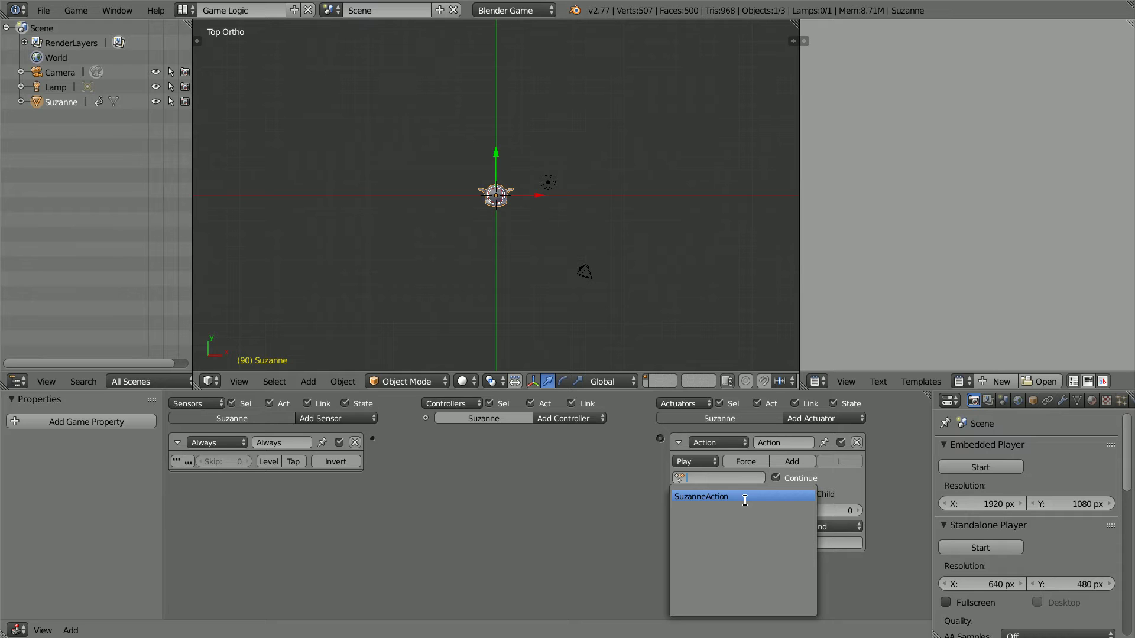
{"action": "left_click", "coordinate": [745, 498]}
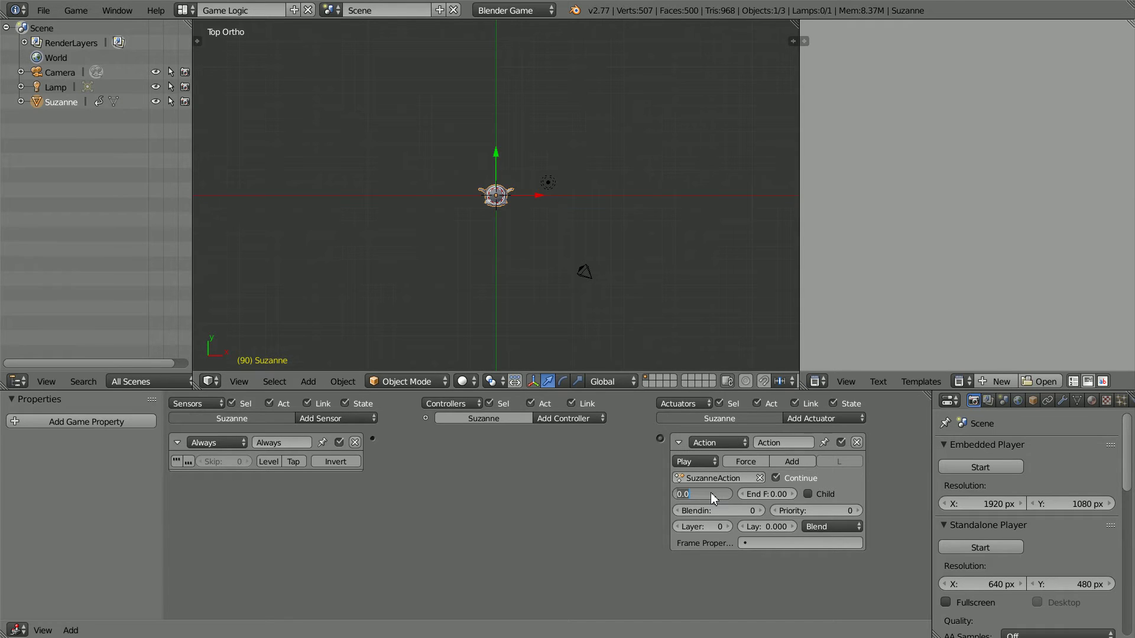
Step: Set the actuator's Start to 1 and Loop End mode, and link the Always sensor to it
{"action": "key", "text": "Return"}
{"action": "key", "text": "Return"}
{"action": "left_click", "coordinate": [689, 465]}
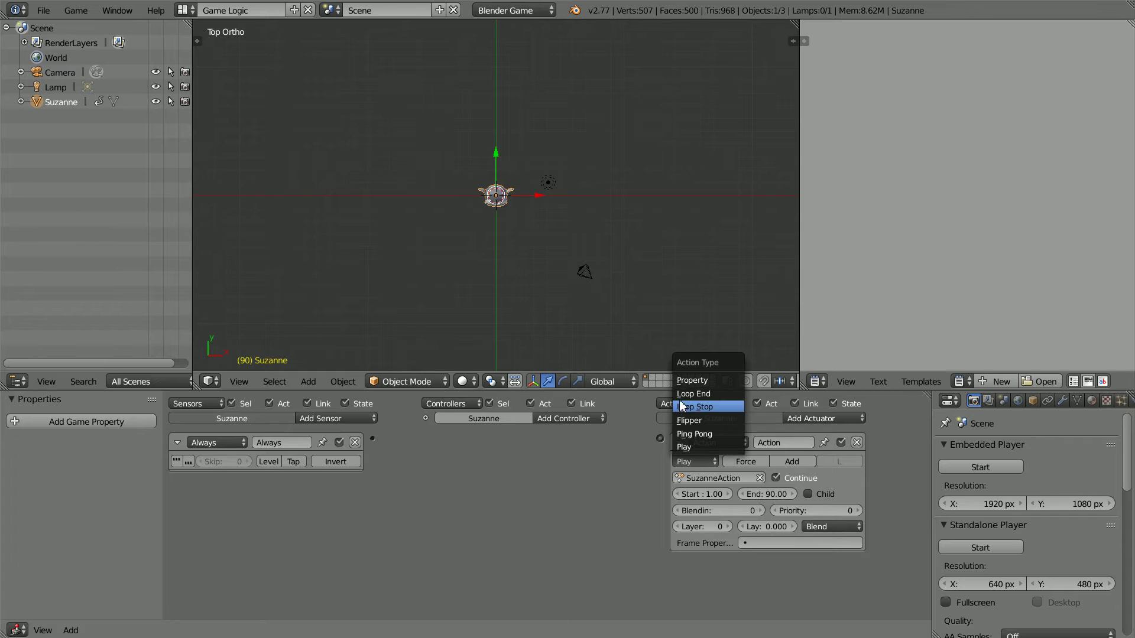
{"action": "left_click", "coordinate": [722, 393]}
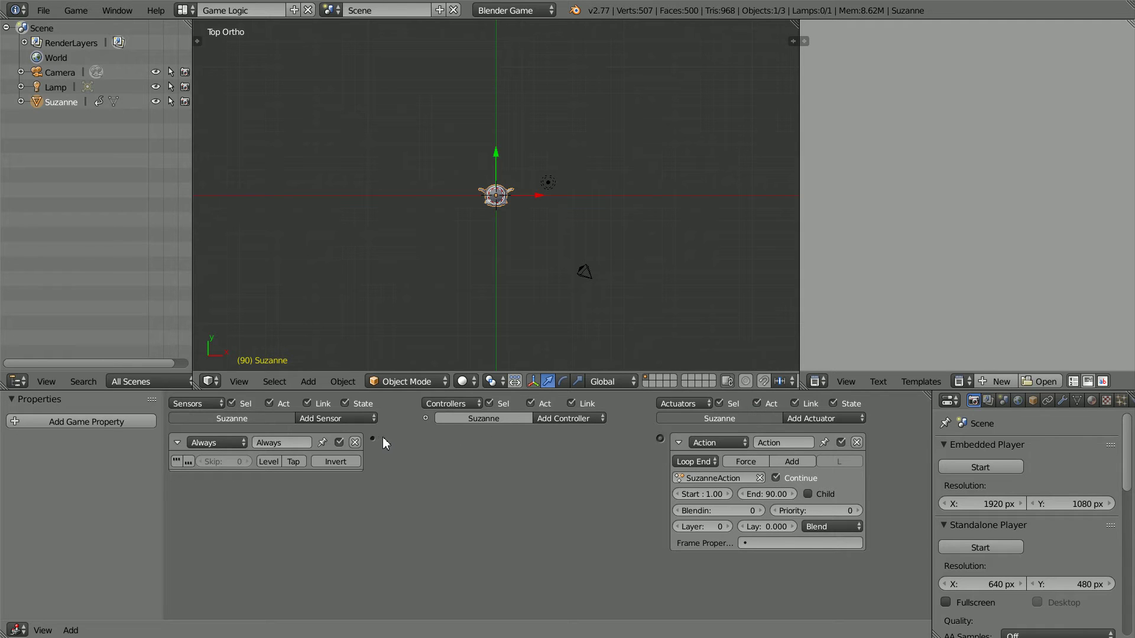
{"action": "left_click_drag", "start_coordinate": [373, 438], "coordinate": [661, 438]}
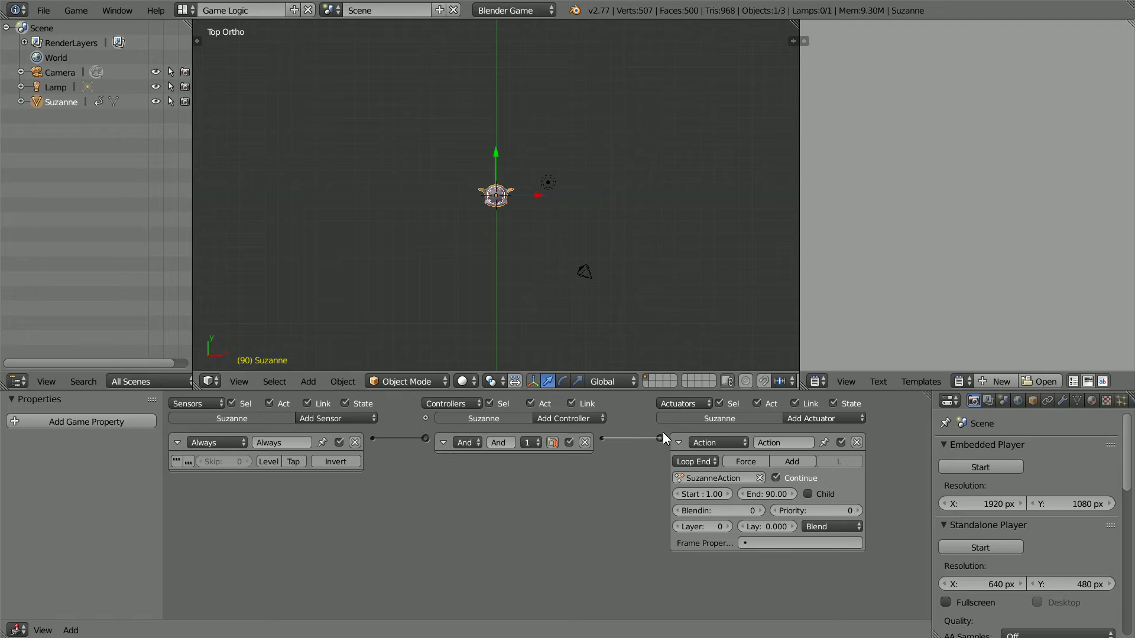
{"action": "scroll", "coordinate": [594, 188], "scroll_direction": "up", "scroll_amount": 7}
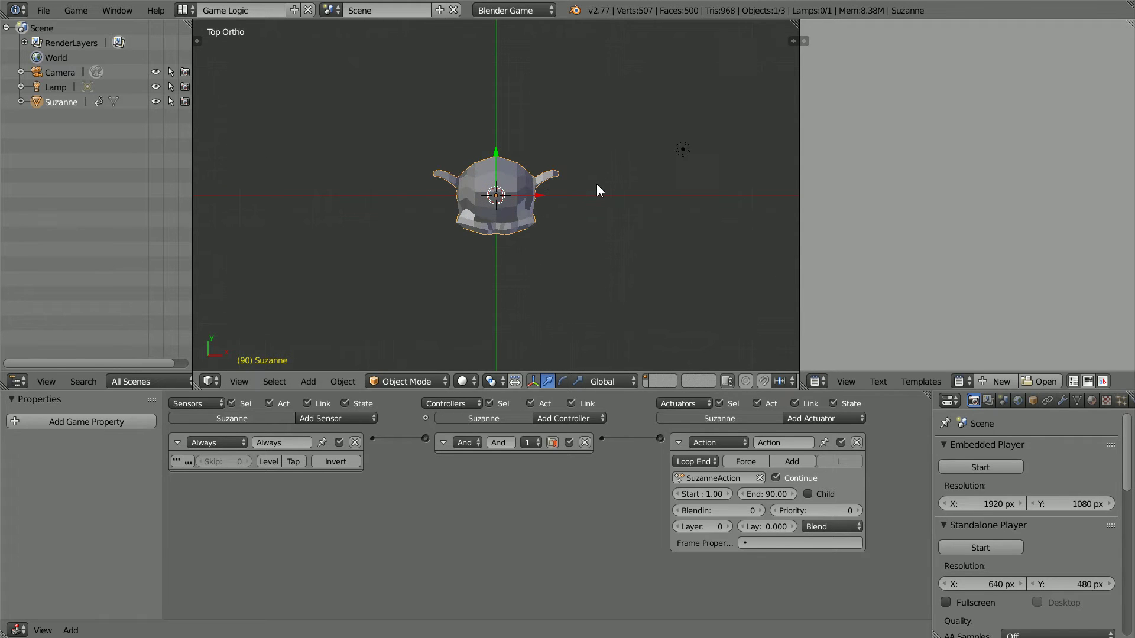
Step: Run the game preview to confirm Suzanne spins, stop it, and close the actuator's action list unchanged
{"action": "key", "text": "p"}
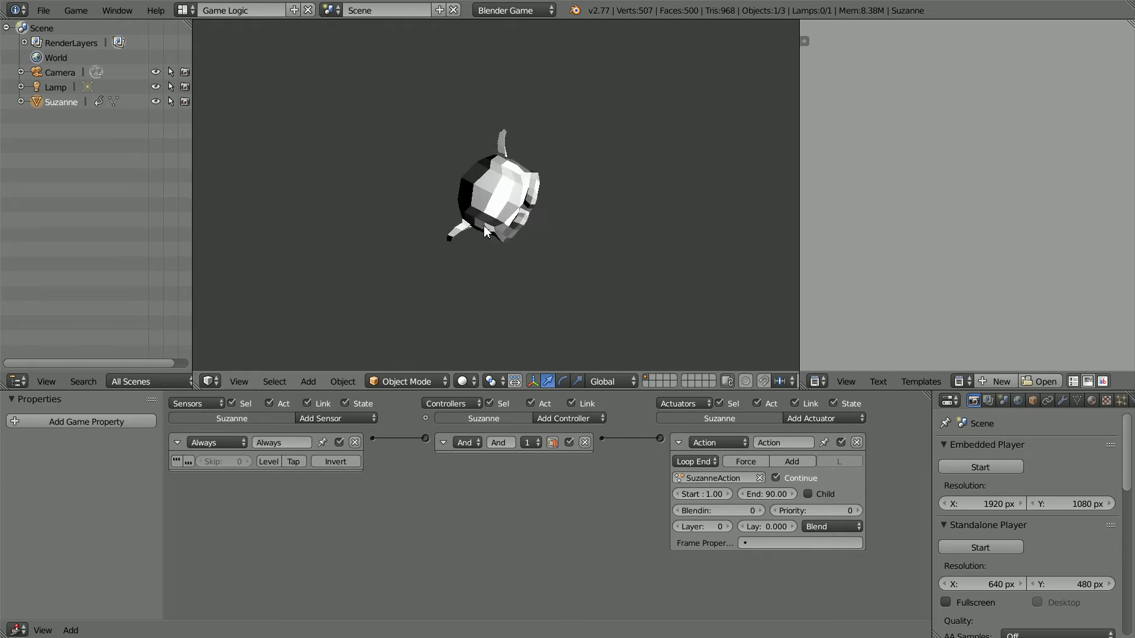
{"action": "key", "text": "Escape"}
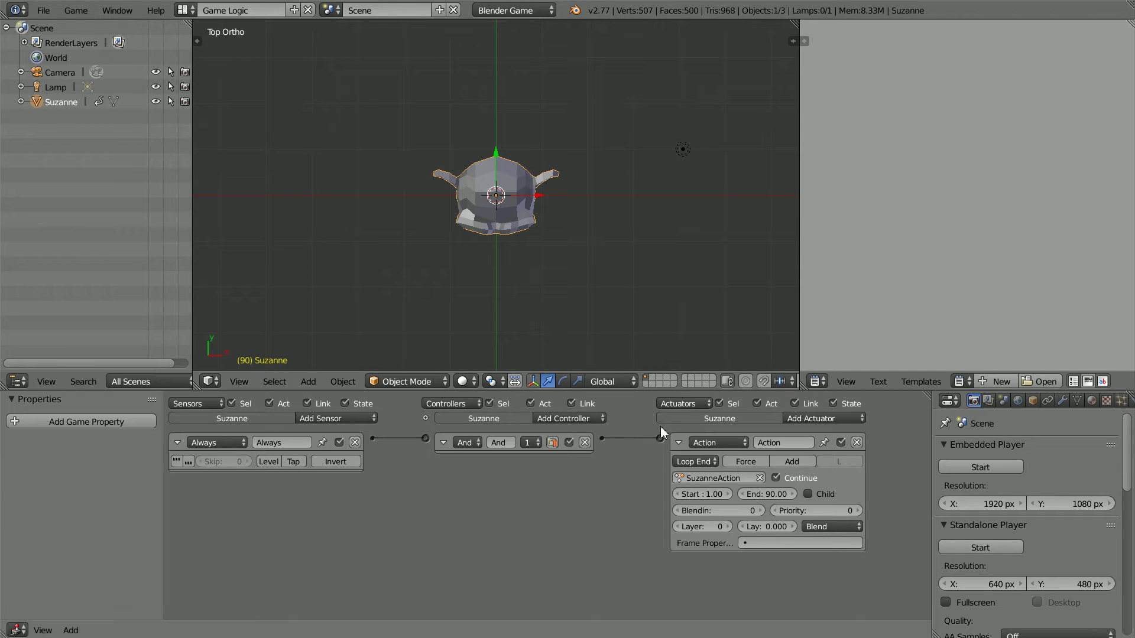
{"action": "left_click", "coordinate": [739, 479]}
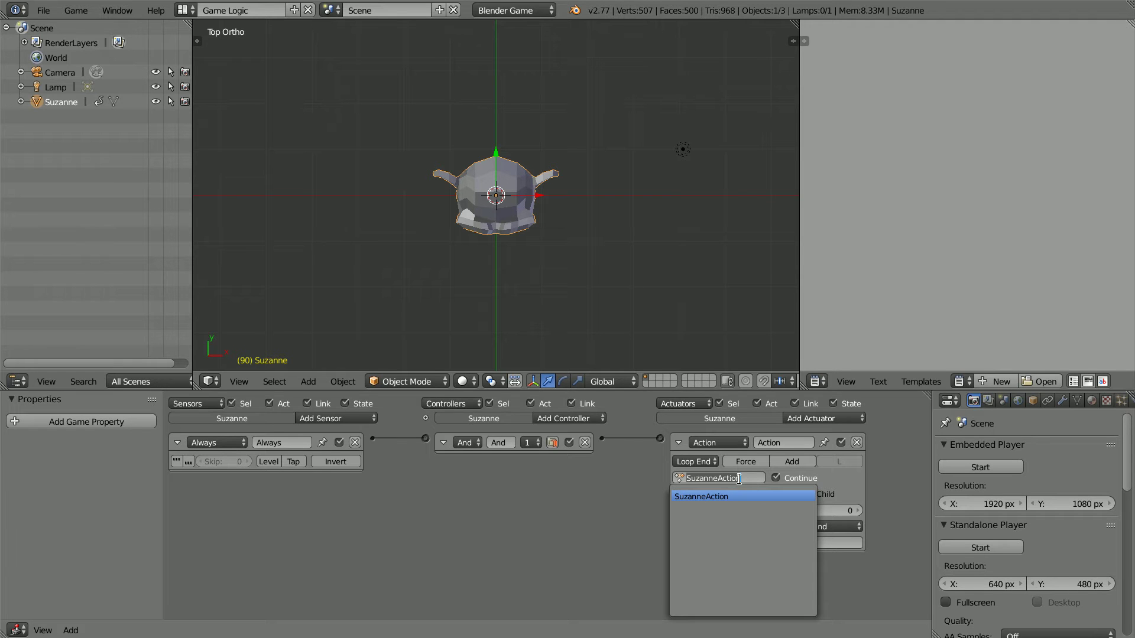
{"action": "left_click", "coordinate": [857, 442]}
Step: Delete Suzanne's Action actuator, And controller and Always sensor
{"action": "left_click", "coordinate": [857, 443]}
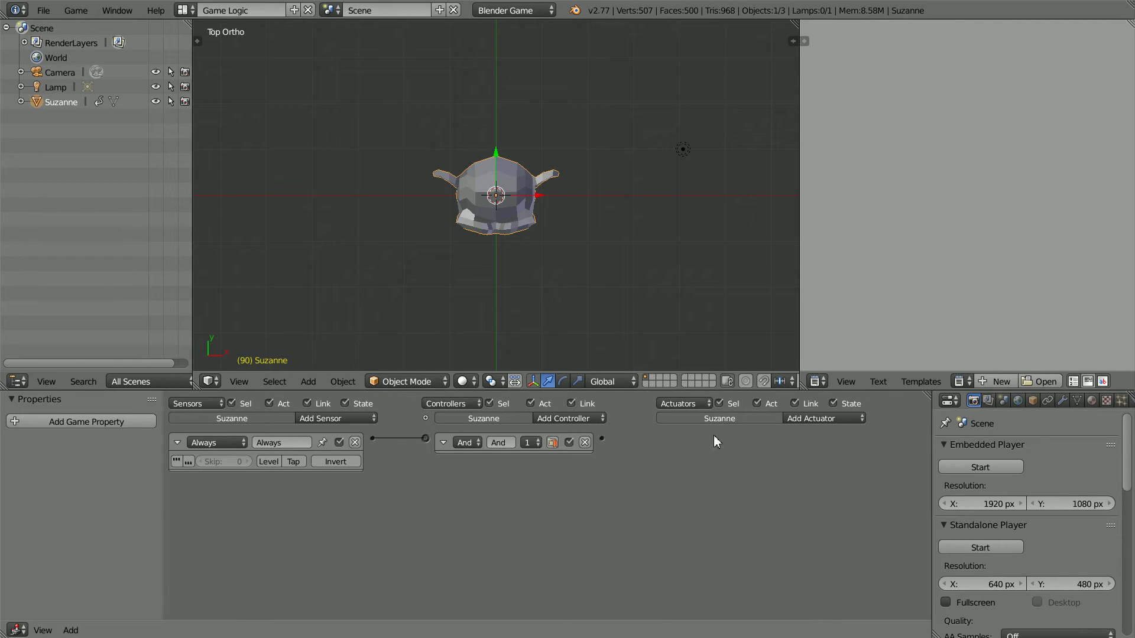
{"action": "left_click", "coordinate": [585, 442]}
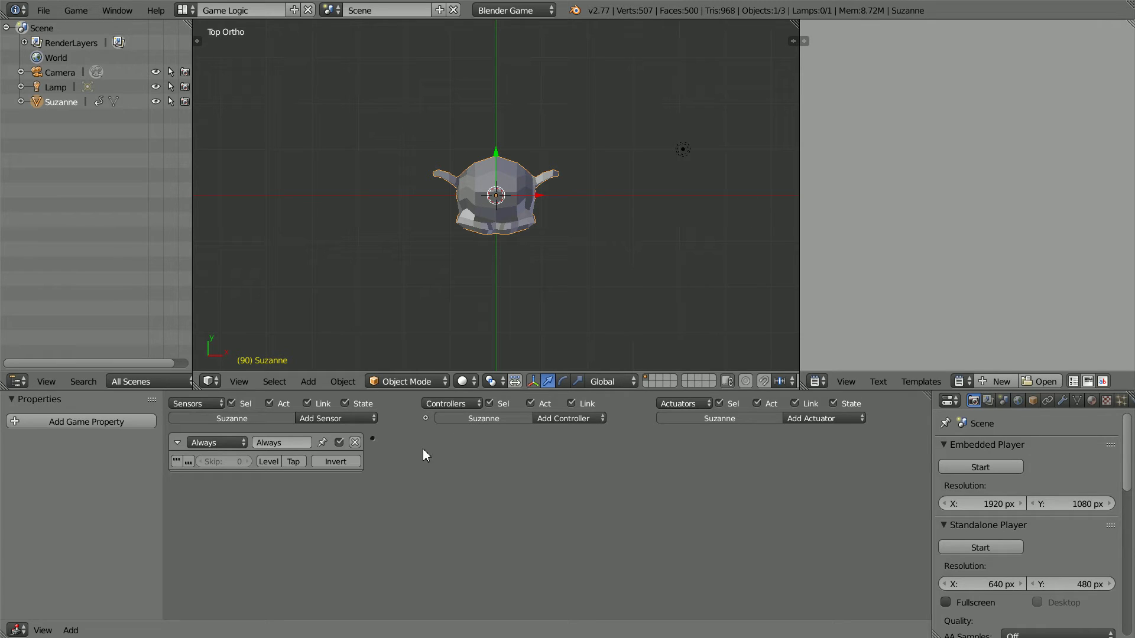
{"action": "left_click", "coordinate": [354, 442]}
Step: Return to the Default layout at frame 1 with the Blend4Web render engine
{"action": "left_click", "coordinate": [183, 11]}
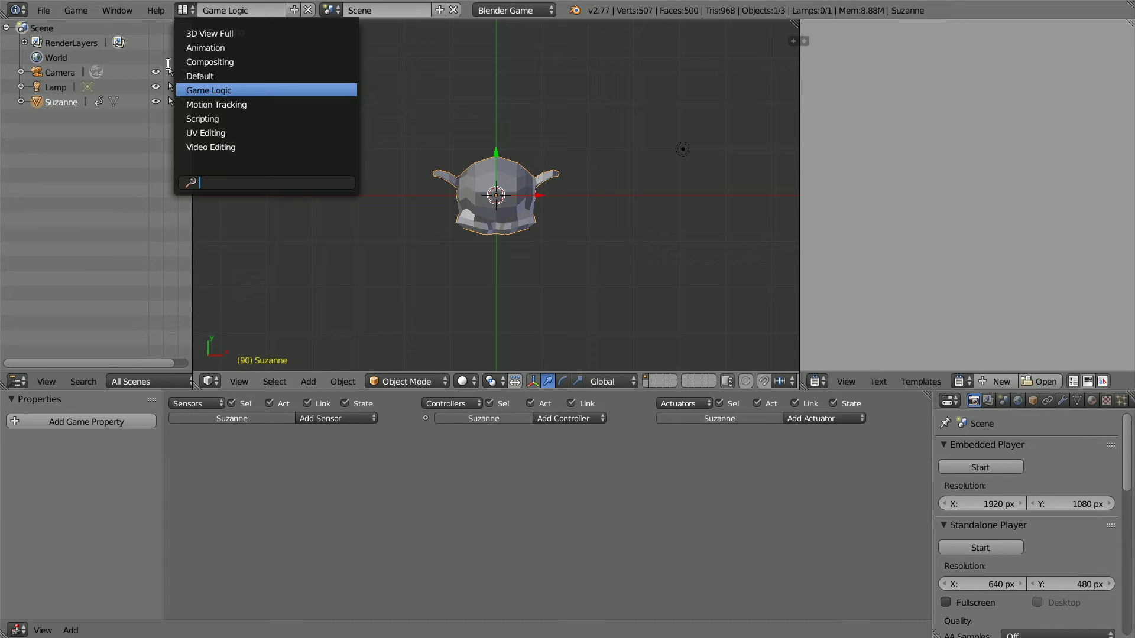
{"action": "left_click", "coordinate": [258, 75]}
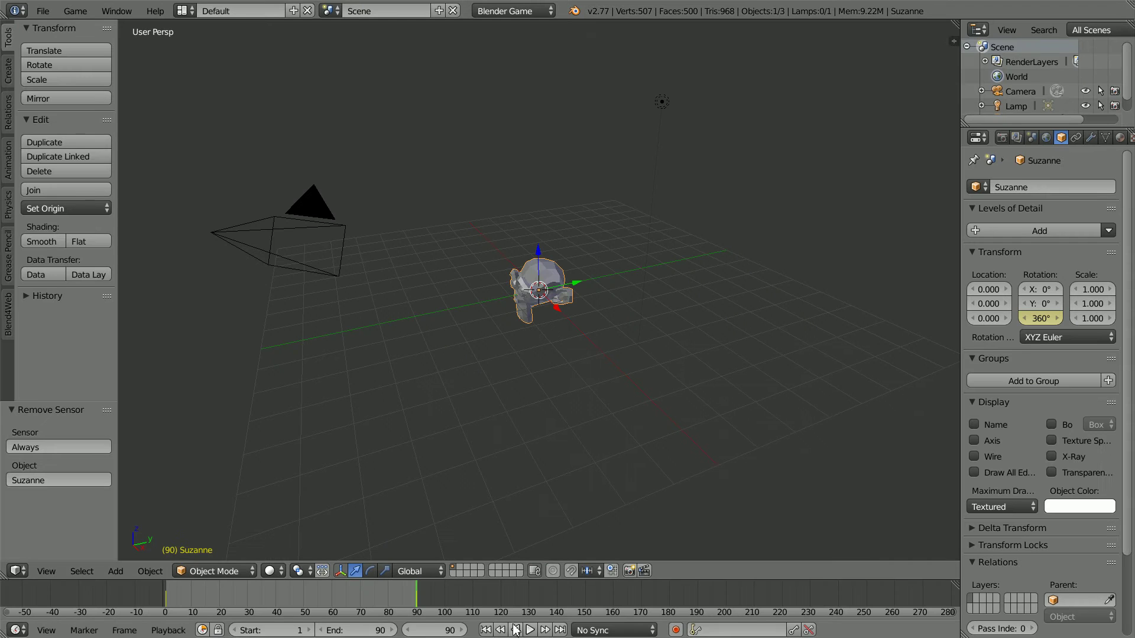
{"action": "left_click", "coordinate": [485, 630]}
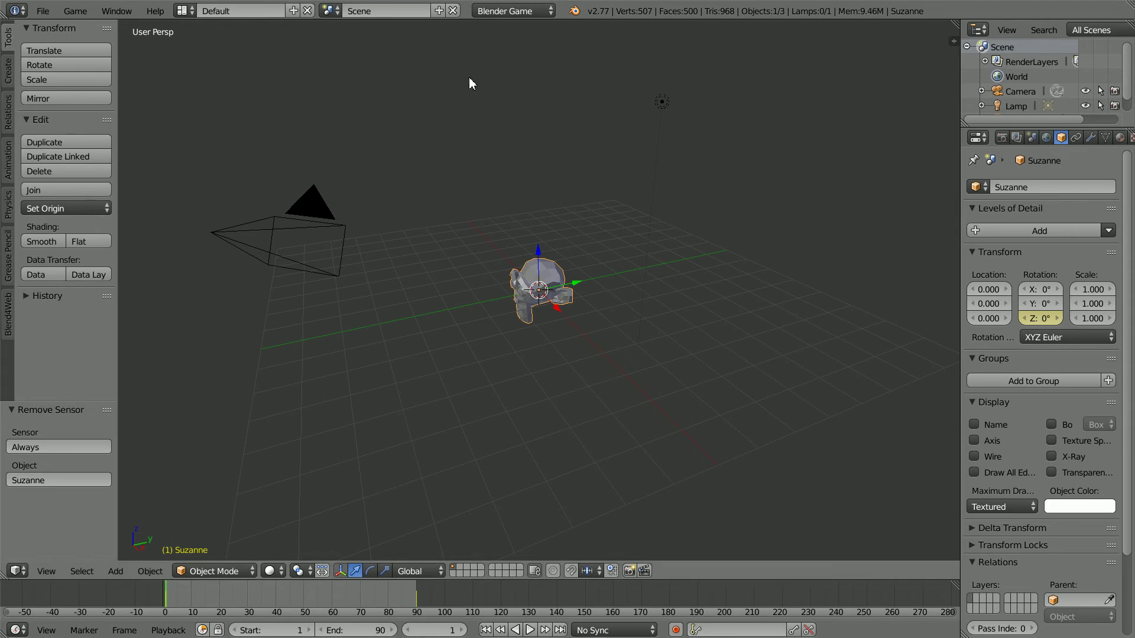
{"action": "left_click", "coordinate": [509, 10]}
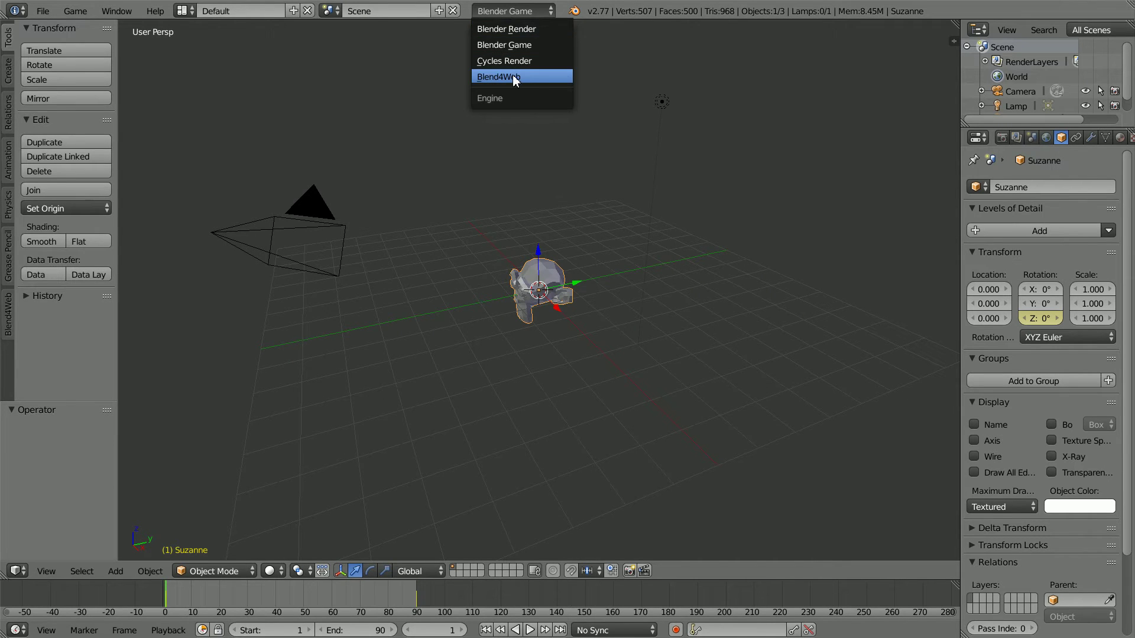
{"action": "left_click", "coordinate": [535, 77]}
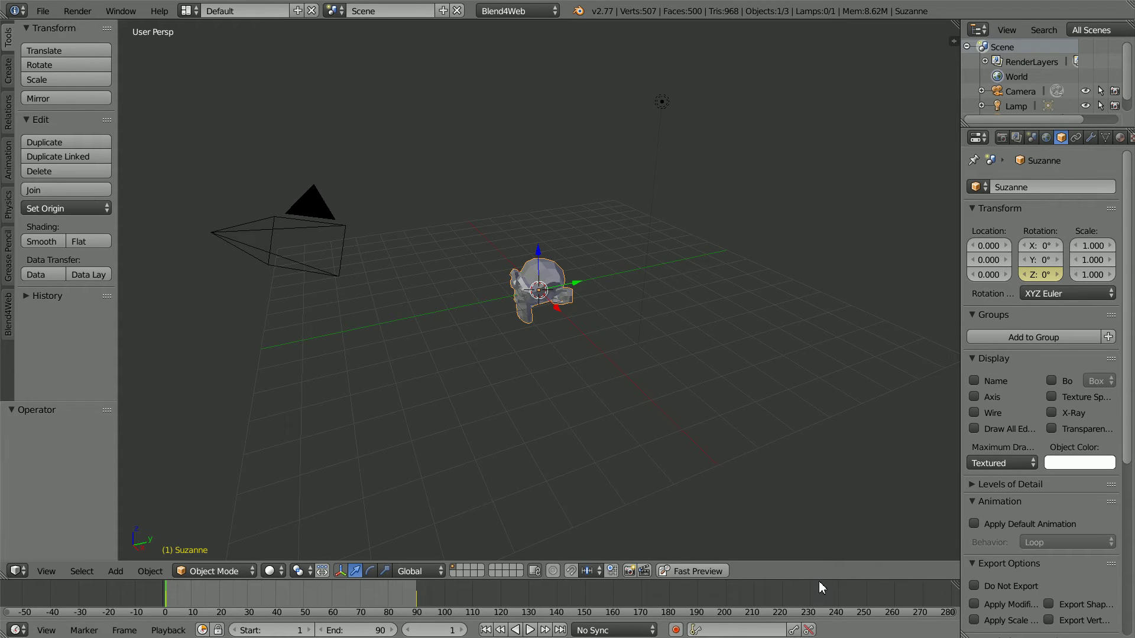
Step: Enlarge the lower timeline area and turn it into a Node Editor
{"action": "left_click_drag", "start_coordinate": [820, 580], "coordinate": [832, 324]}
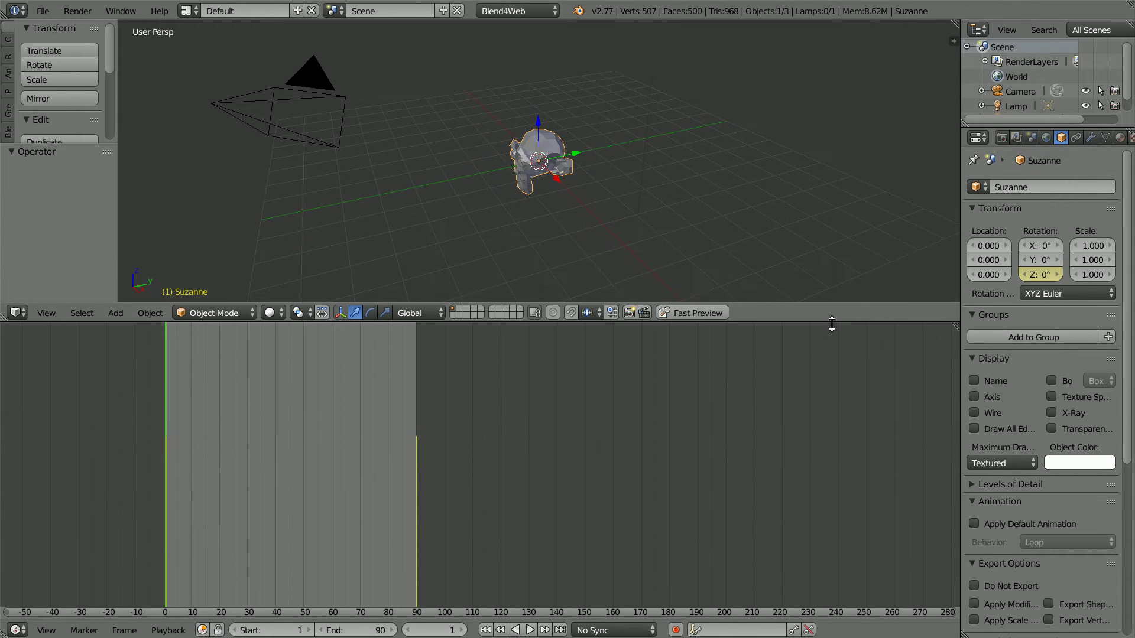
{"action": "left_click", "coordinate": [18, 630]}
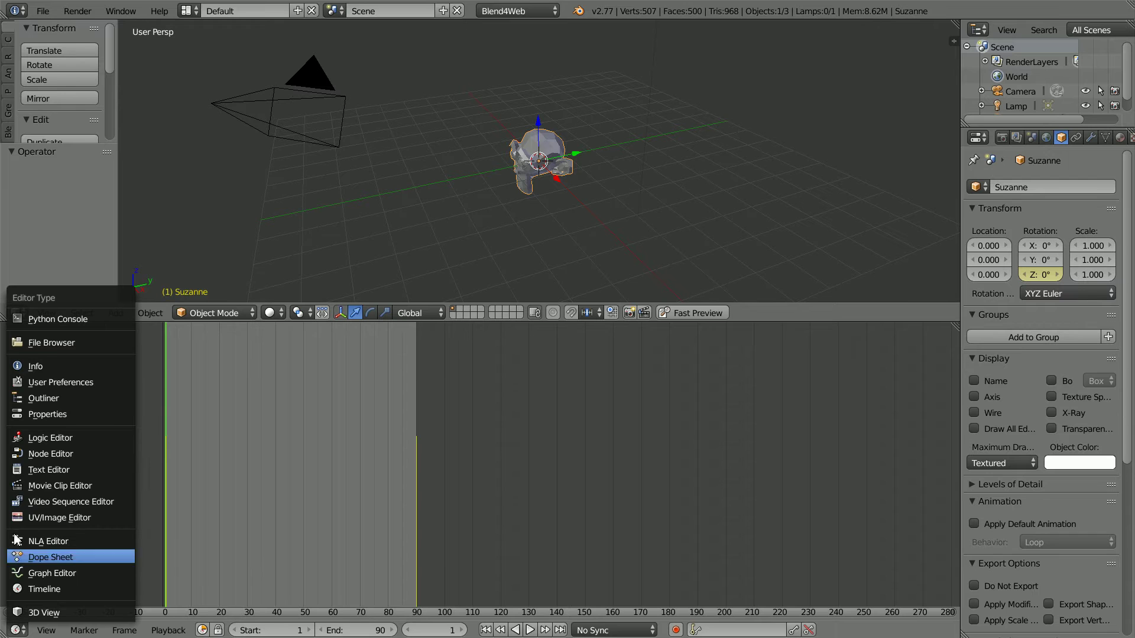
{"action": "left_click", "coordinate": [111, 460]}
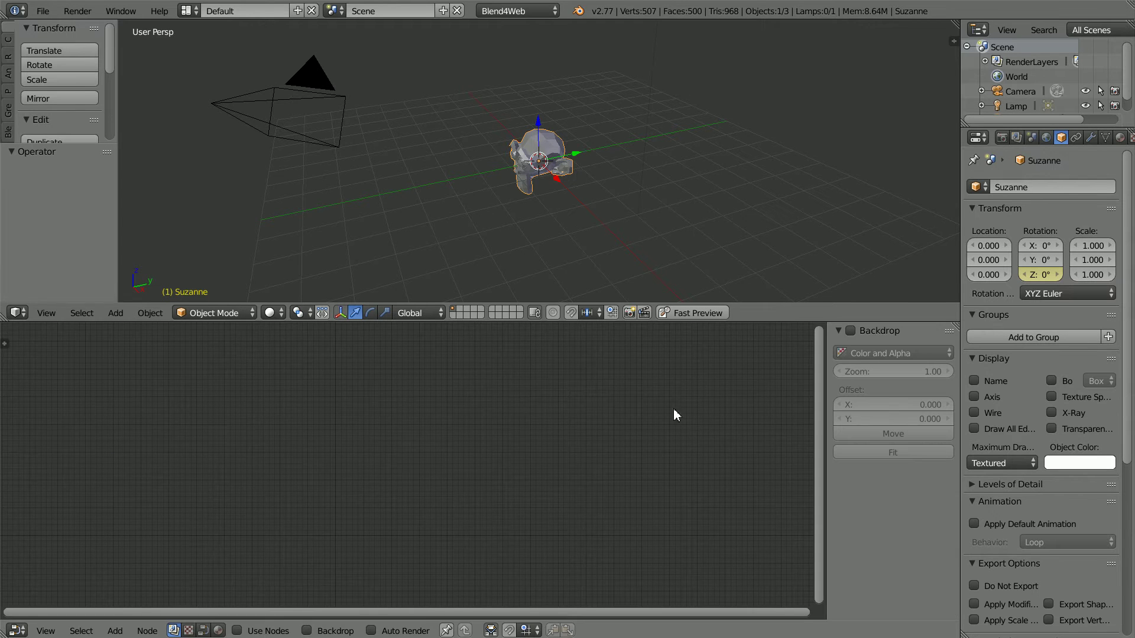
Step: Enable the scene's Logic Editor, create a node tree, and load B4WLogicNodeTree in the Blend4Web logic view
{"action": "left_click", "coordinate": [1031, 140]}
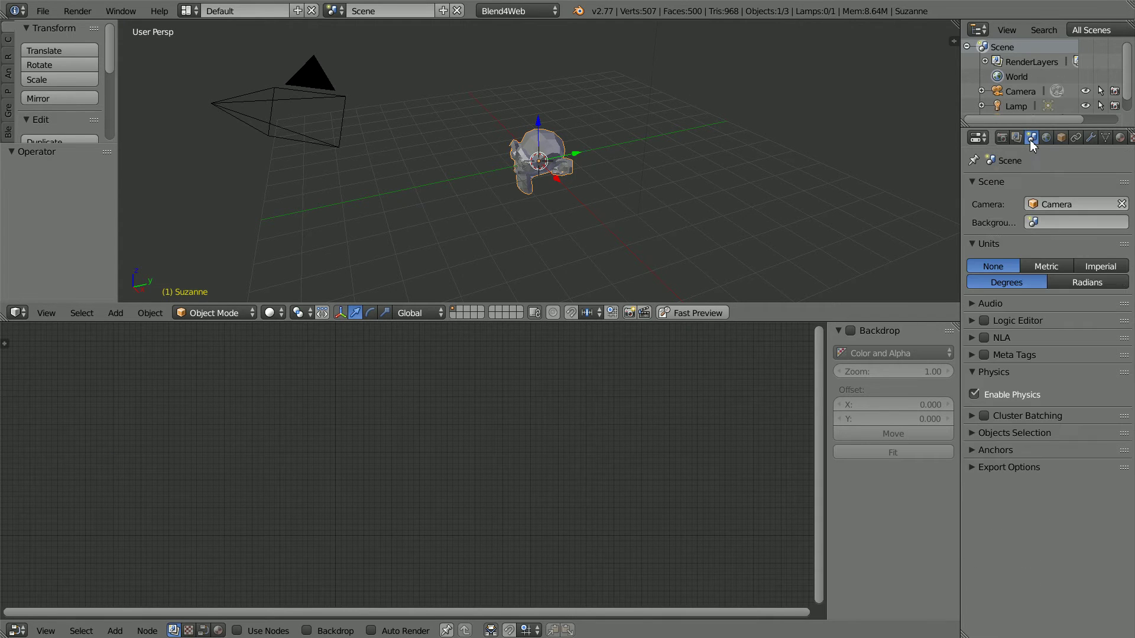
{"action": "left_click", "coordinate": [984, 321]}
{"action": "left_click", "coordinate": [973, 321]}
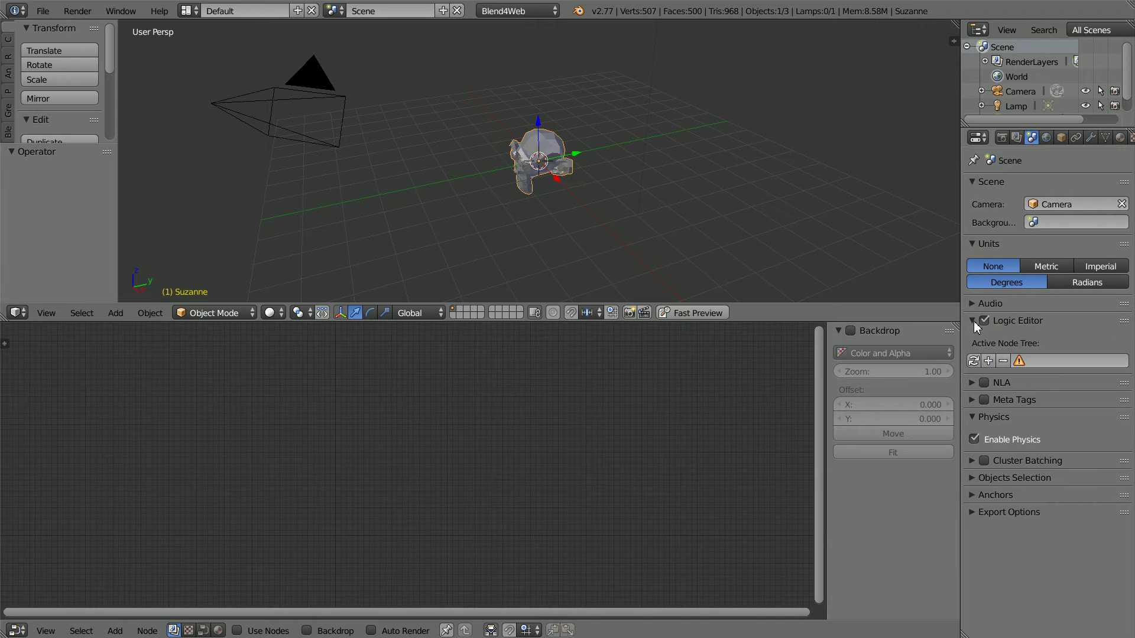
{"action": "left_click", "coordinate": [988, 362]}
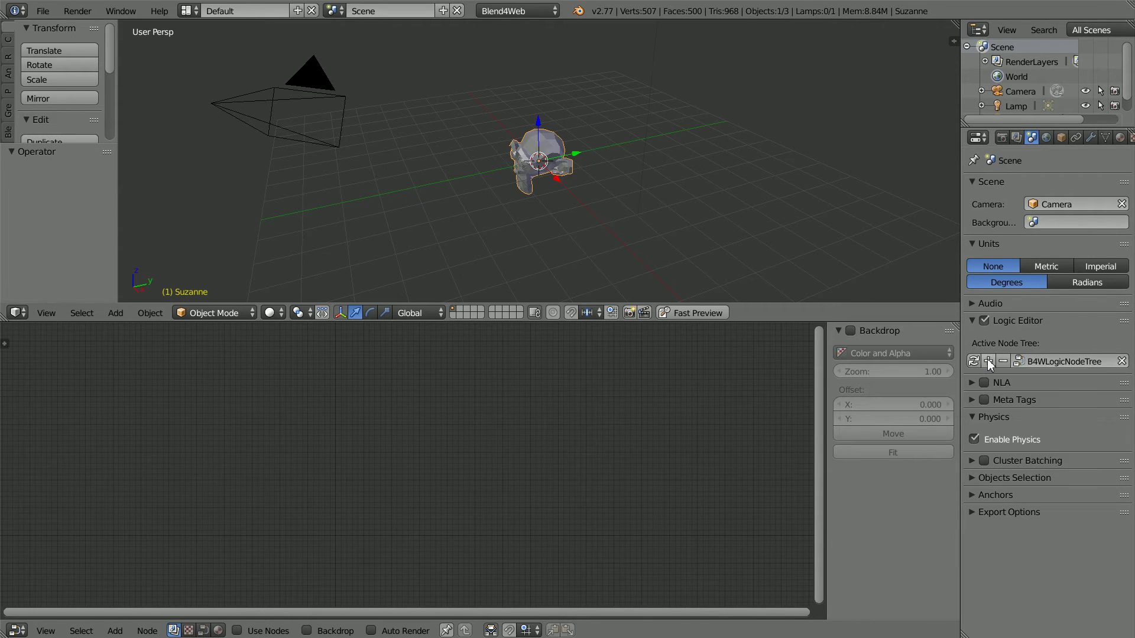
{"action": "left_click", "coordinate": [203, 631]}
{"action": "left_click", "coordinate": [238, 630]}
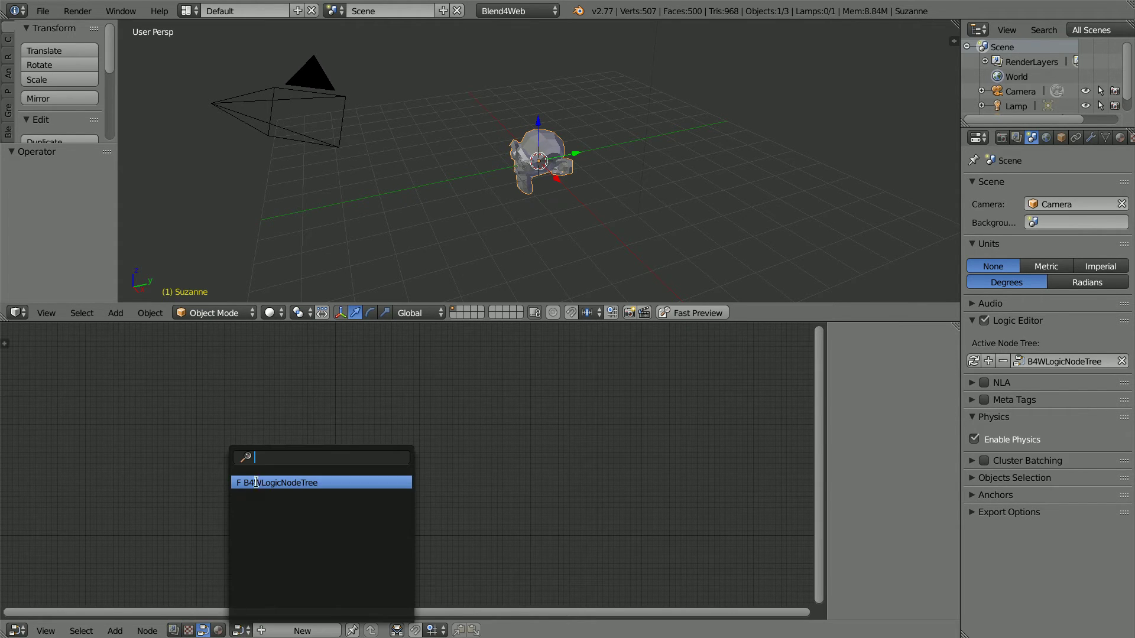
{"action": "left_click", "coordinate": [339, 483]}
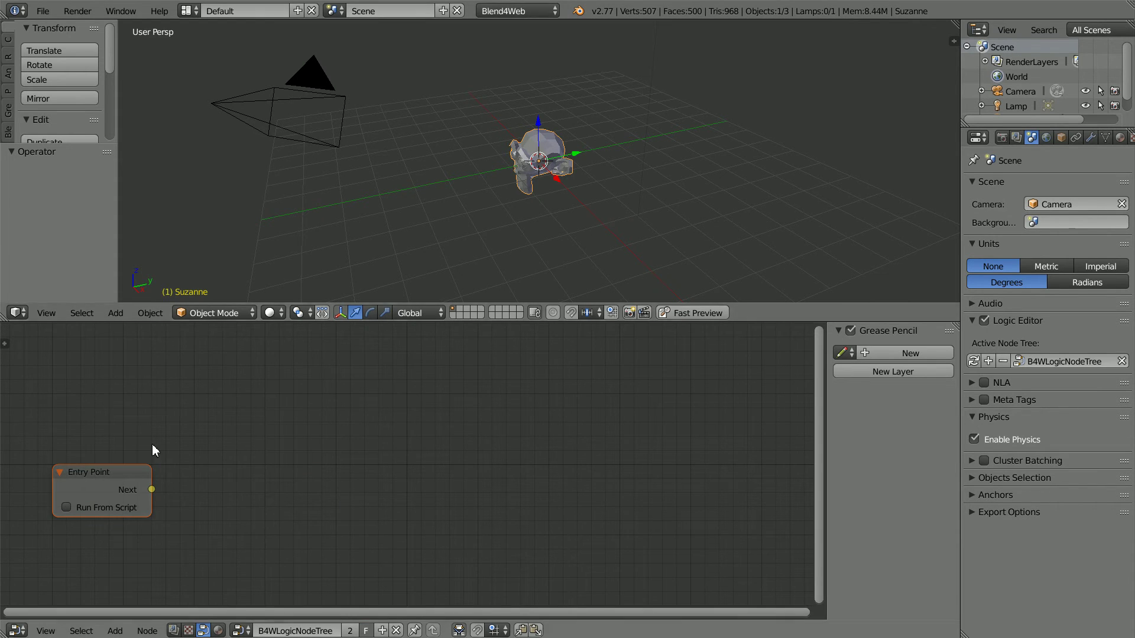
Step: Add a Play Animation node and connect it after the Entry Point node
{"action": "left_click", "coordinate": [114, 631]}
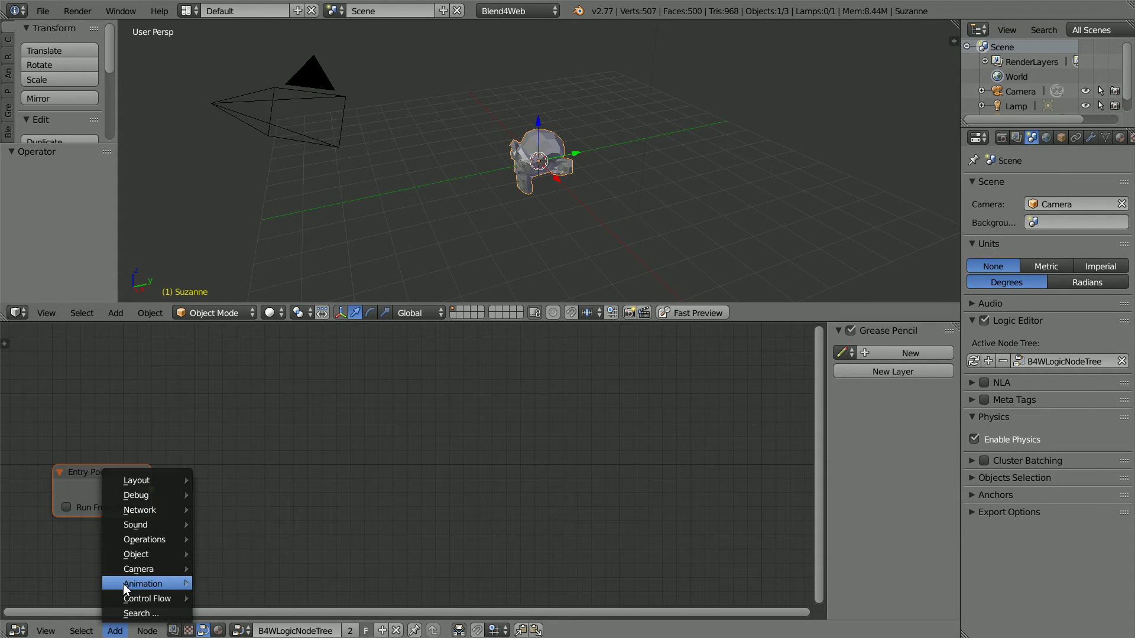
{"action": "mouse_move", "coordinate": [133, 585]}
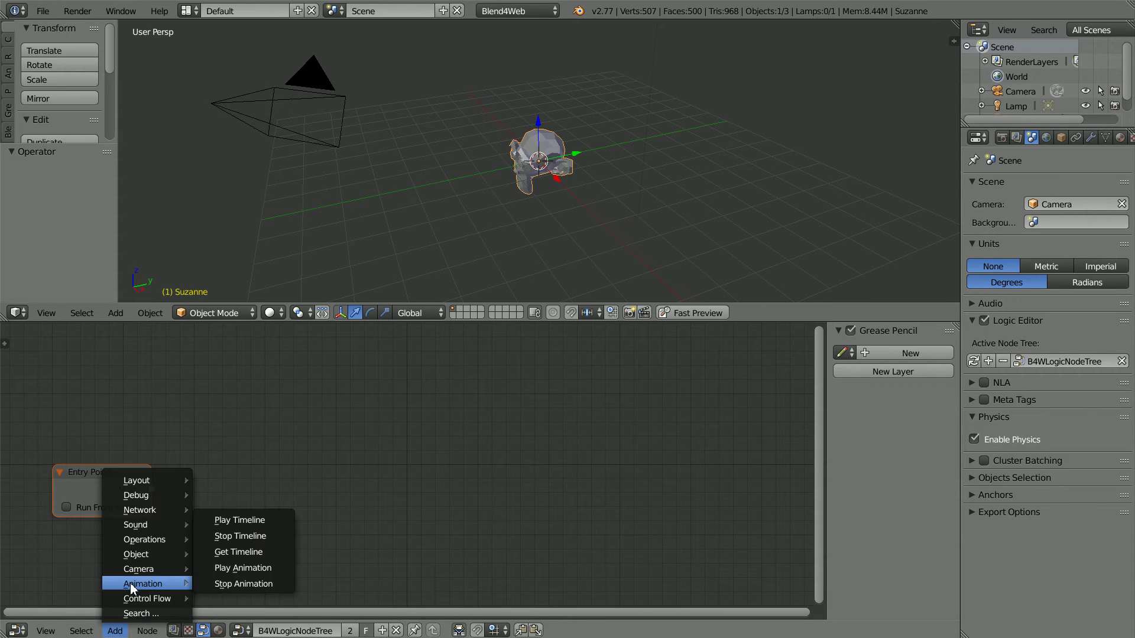
{"action": "left_click", "coordinate": [280, 573]}
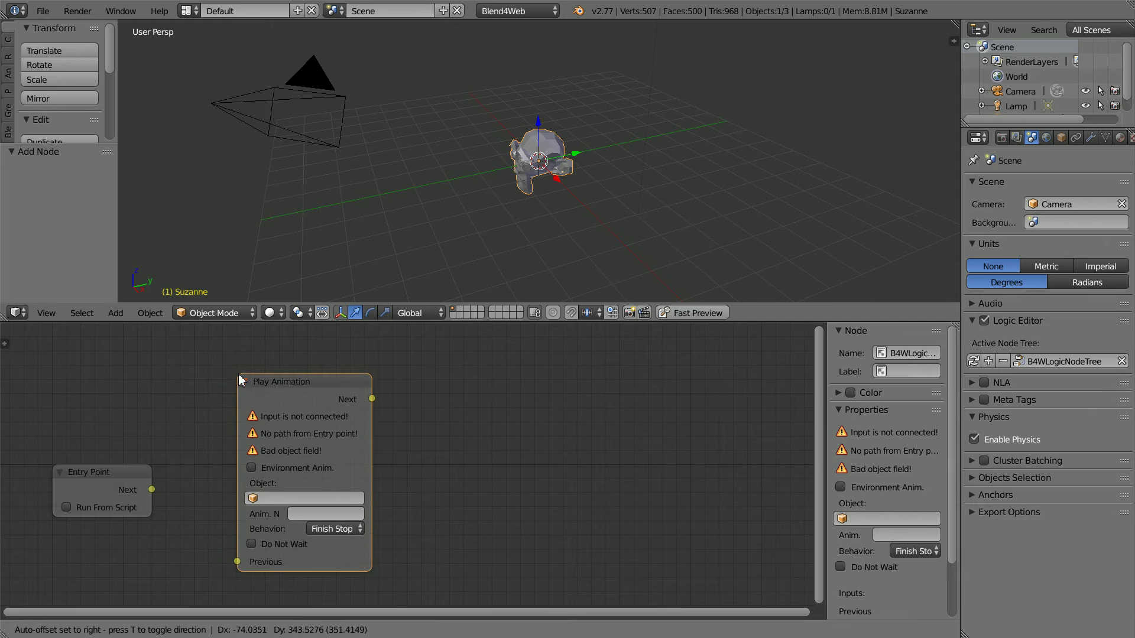
{"action": "left_click", "coordinate": [239, 371]}
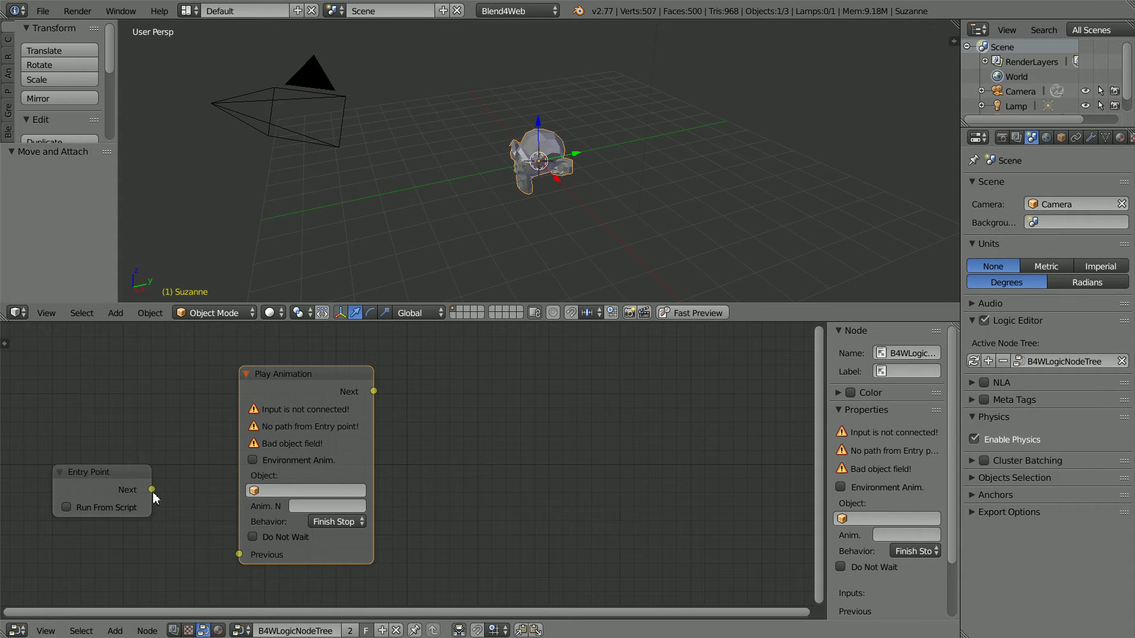
{"action": "left_click_drag", "start_coordinate": [151, 490], "coordinate": [239, 555]}
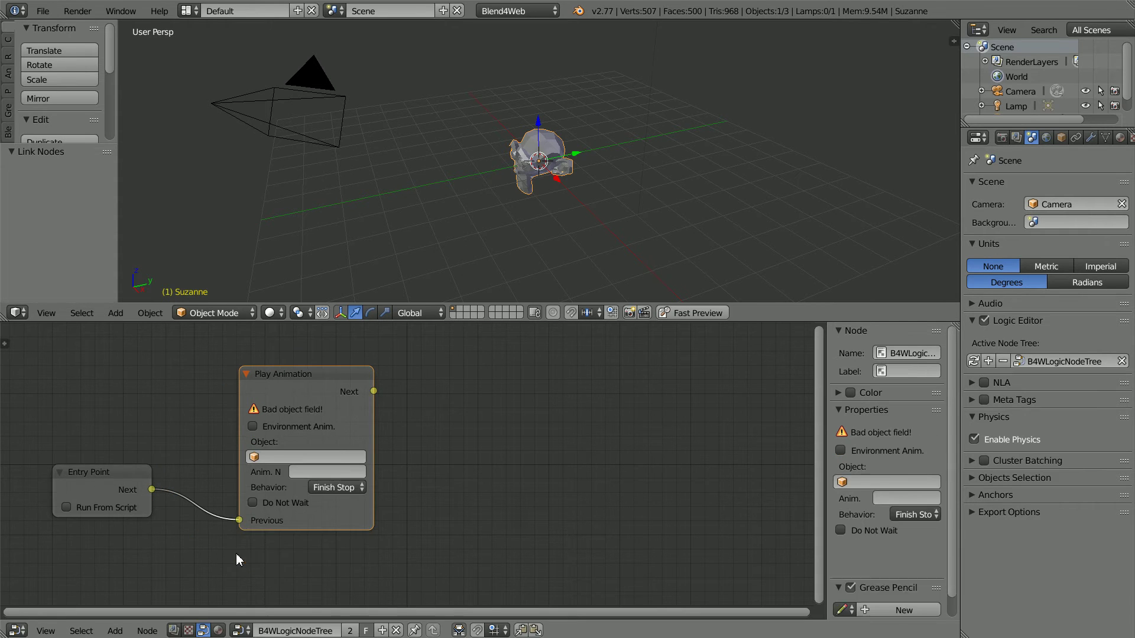
Step: Set the node to animate Suzanne with SuzanneAction and Loop behavior
{"action": "left_click", "coordinate": [281, 459]}
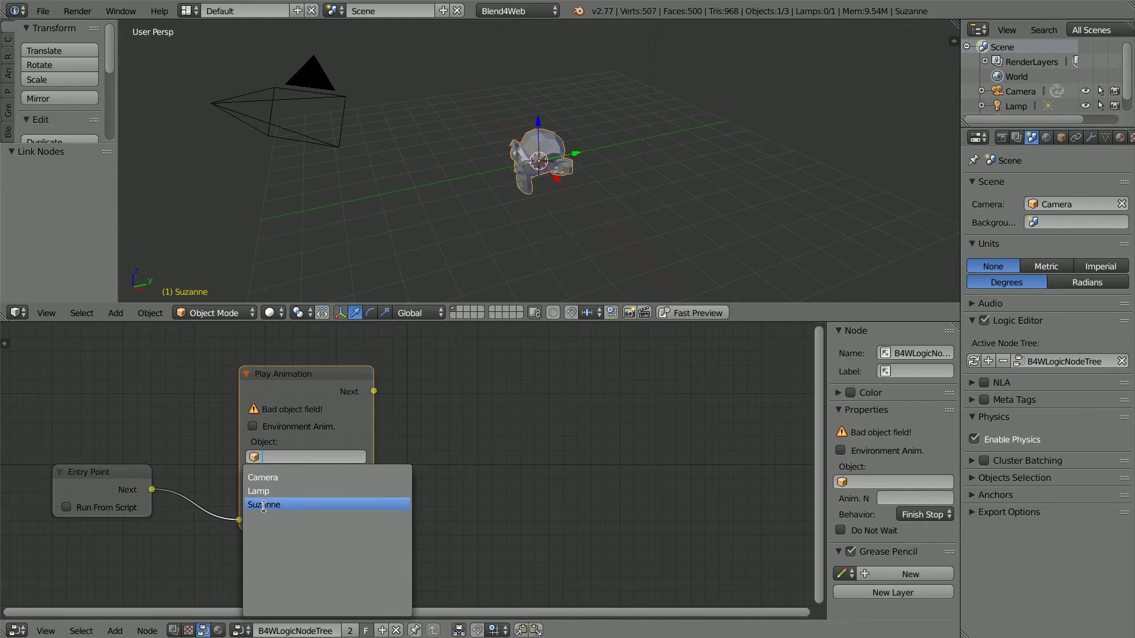
{"action": "left_click", "coordinate": [292, 504]}
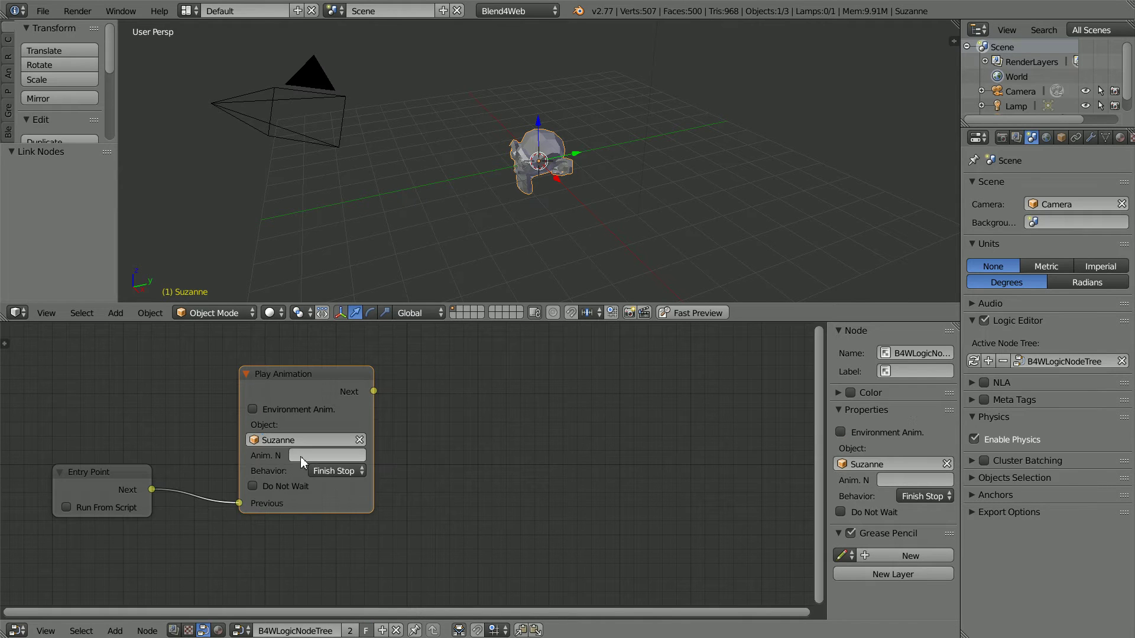
{"action": "left_click", "coordinate": [303, 456]}
{"action": "type", "text": "SuzanneAction"}
{"action": "key", "text": "Return"}
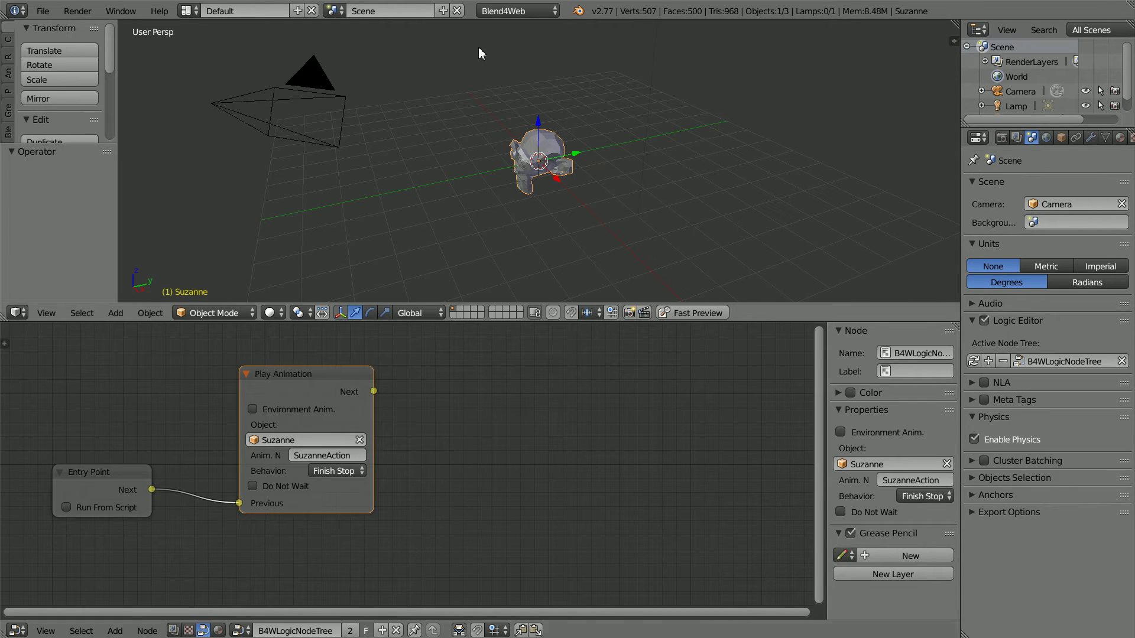
{"action": "left_click", "coordinate": [325, 470]}
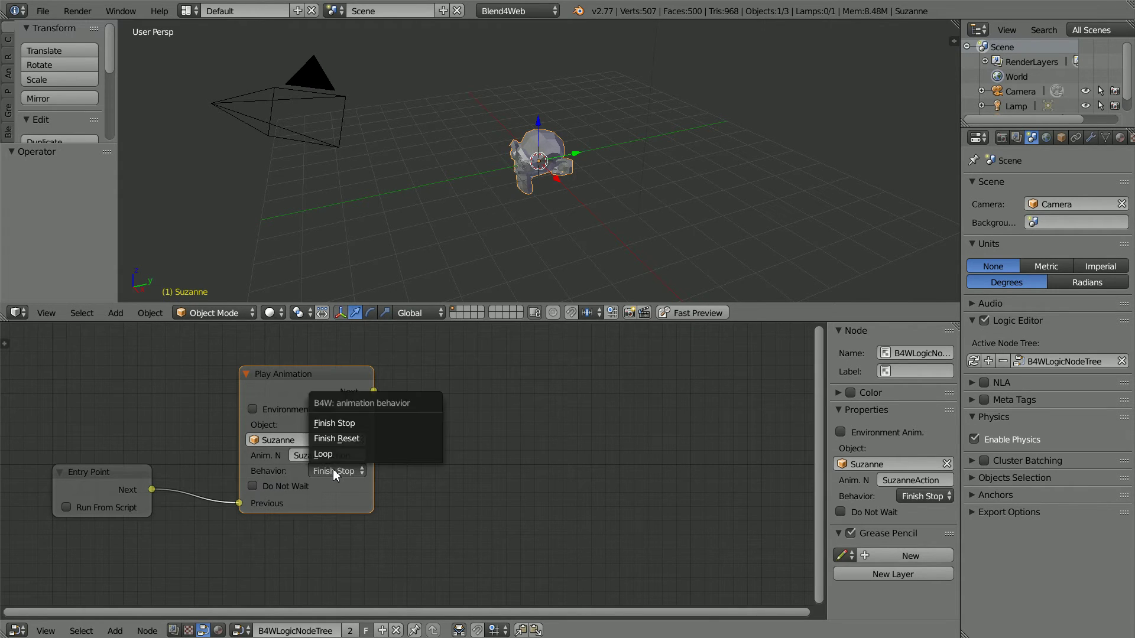
{"action": "left_click", "coordinate": [402, 459]}
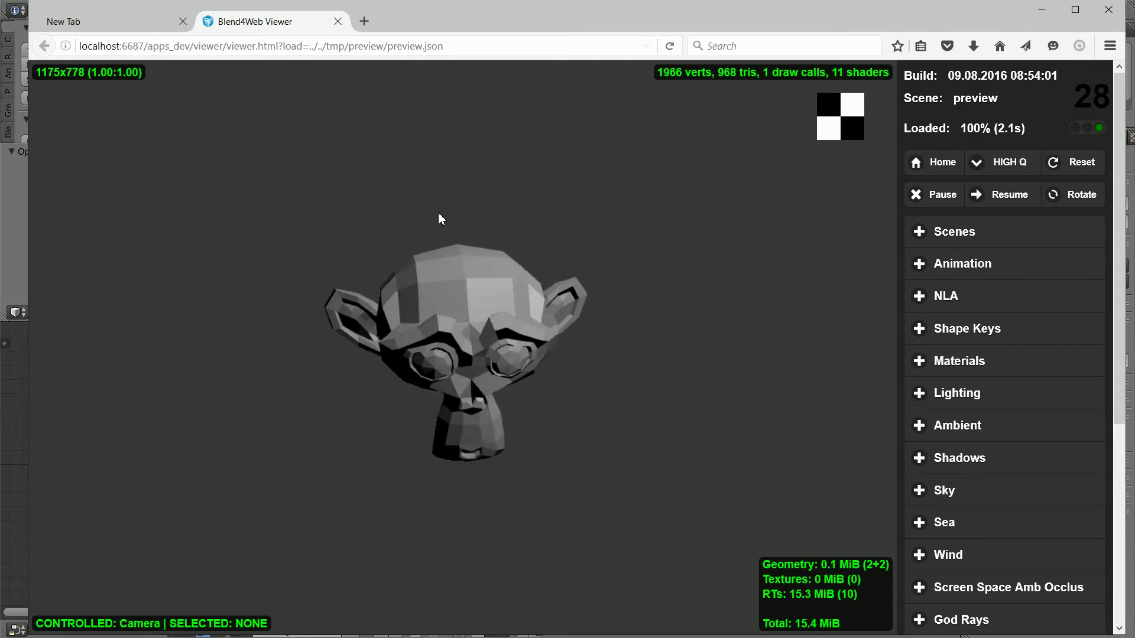
{"action": "left_click_drag", "start_coordinate": [438, 219], "coordinate": [580, 240]}
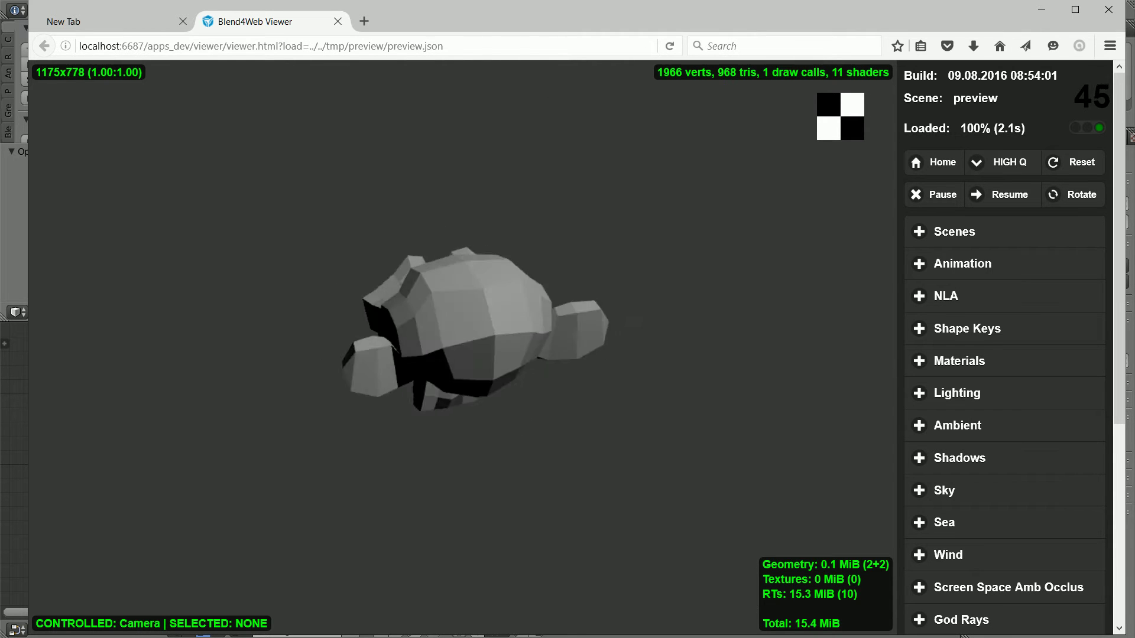
{"action": "key", "text": "alt+Tab"}
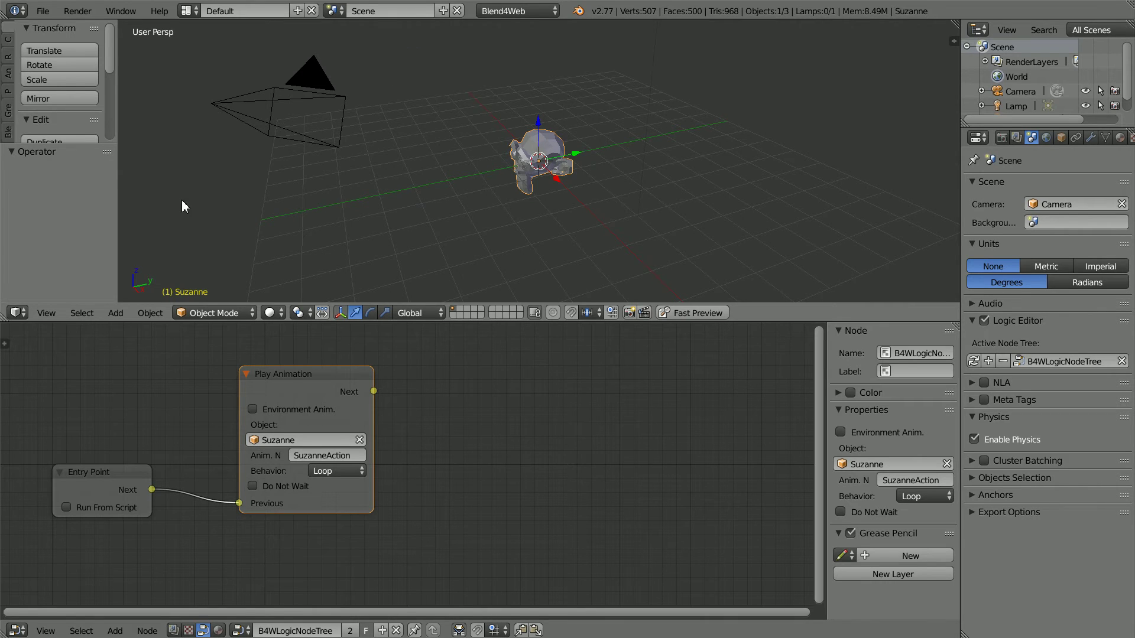
Step: Add a cube and move it 5.105 units along the Y axis
{"action": "left_click", "coordinate": [115, 314]}
{"action": "mouse_move", "coordinate": [137, 298]}
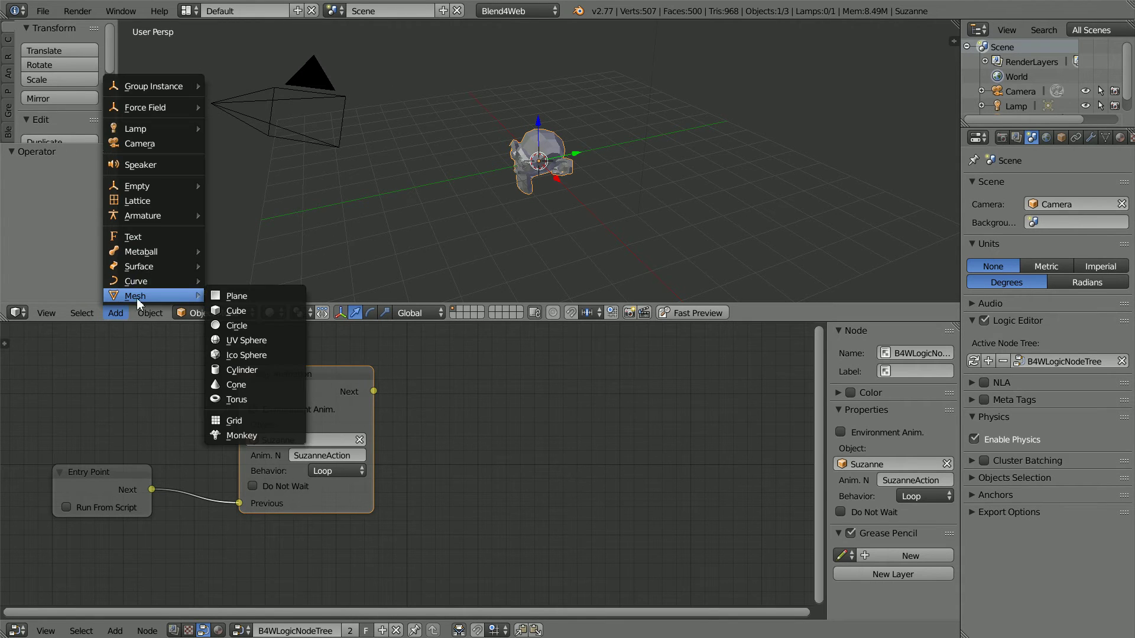
{"action": "left_click", "coordinate": [278, 311]}
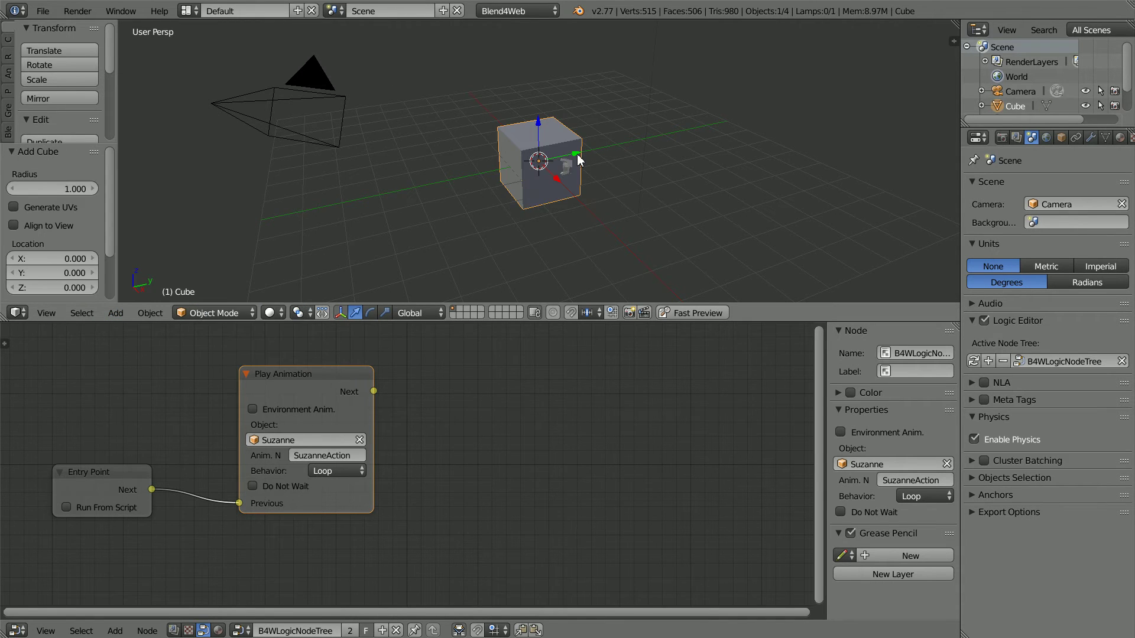
{"action": "key", "text": "g"}
{"action": "key", "text": "y"}
{"action": "left_click", "coordinate": [708, 140]}
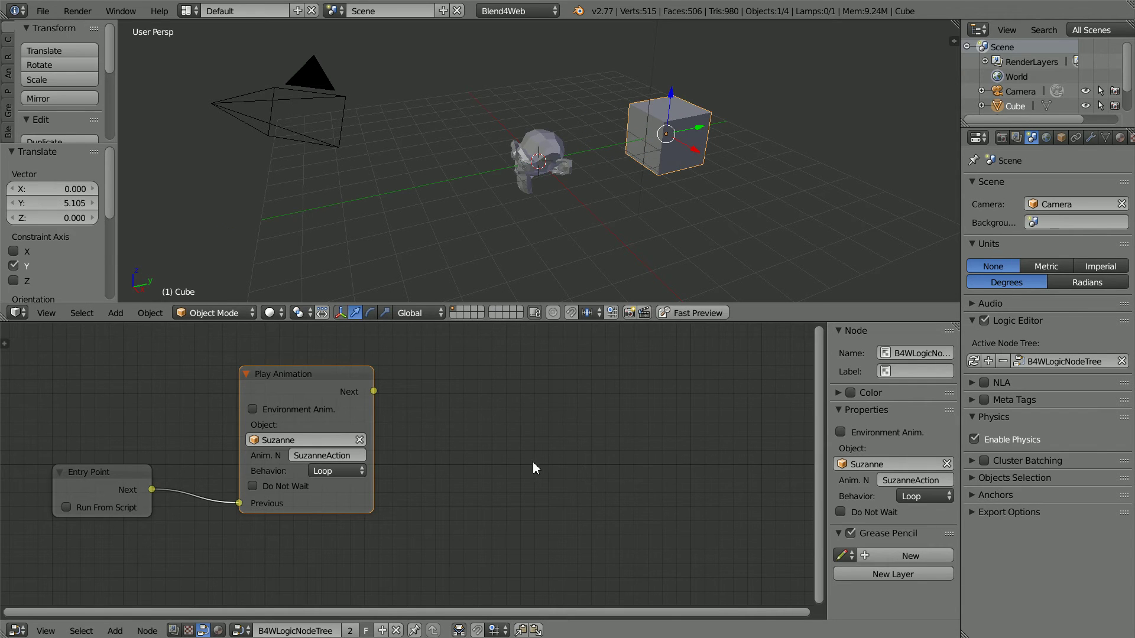
Step: Duplicate the Entry Point and Play Animation nodes and place the copies below the originals
{"action": "key", "text": "a"}
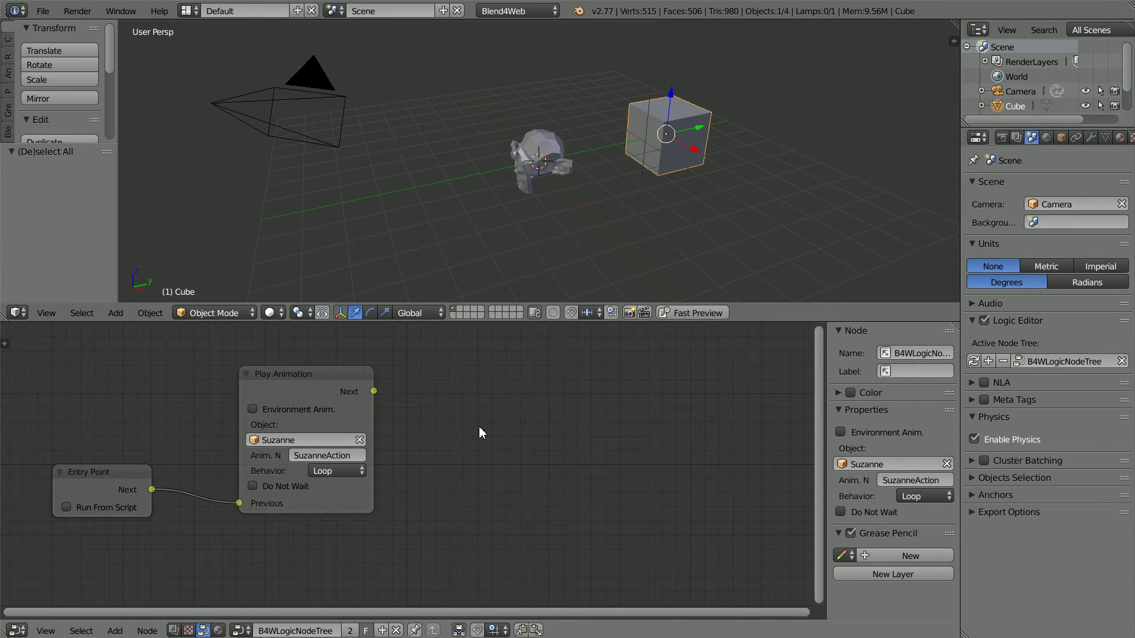
{"action": "key", "text": "a"}
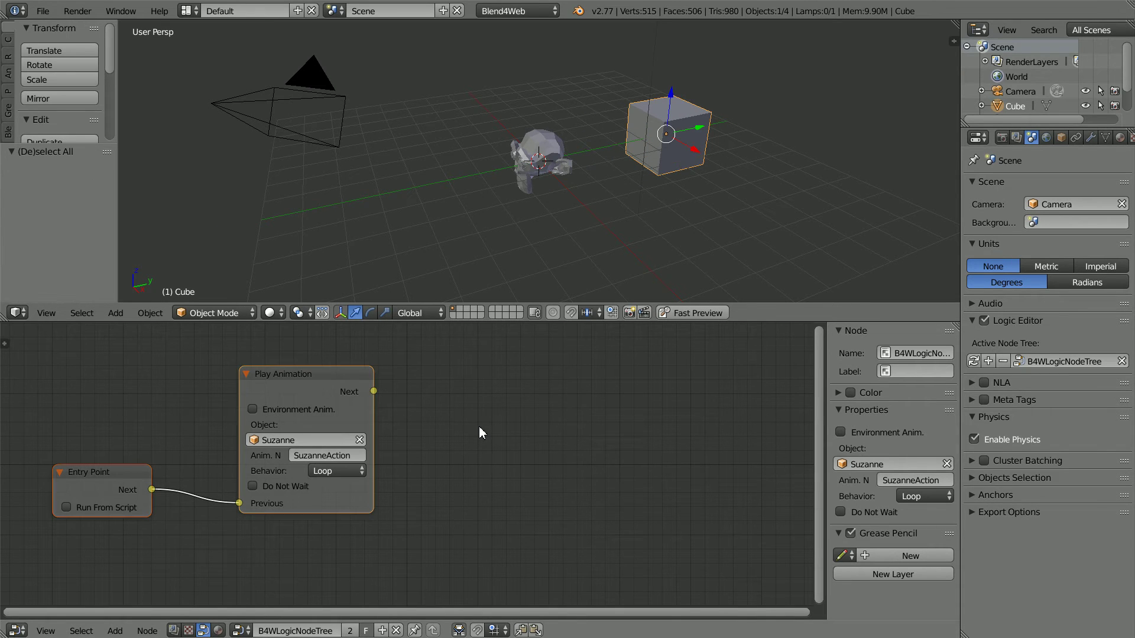
{"action": "left_click", "coordinate": [147, 631]}
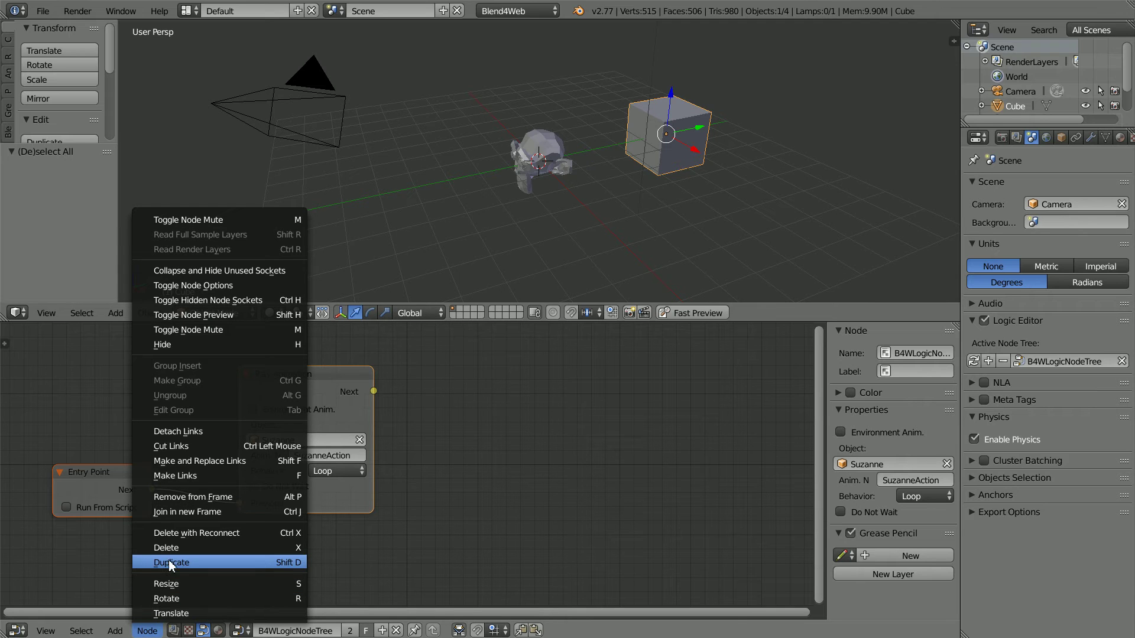
{"action": "left_click", "coordinate": [297, 563]}
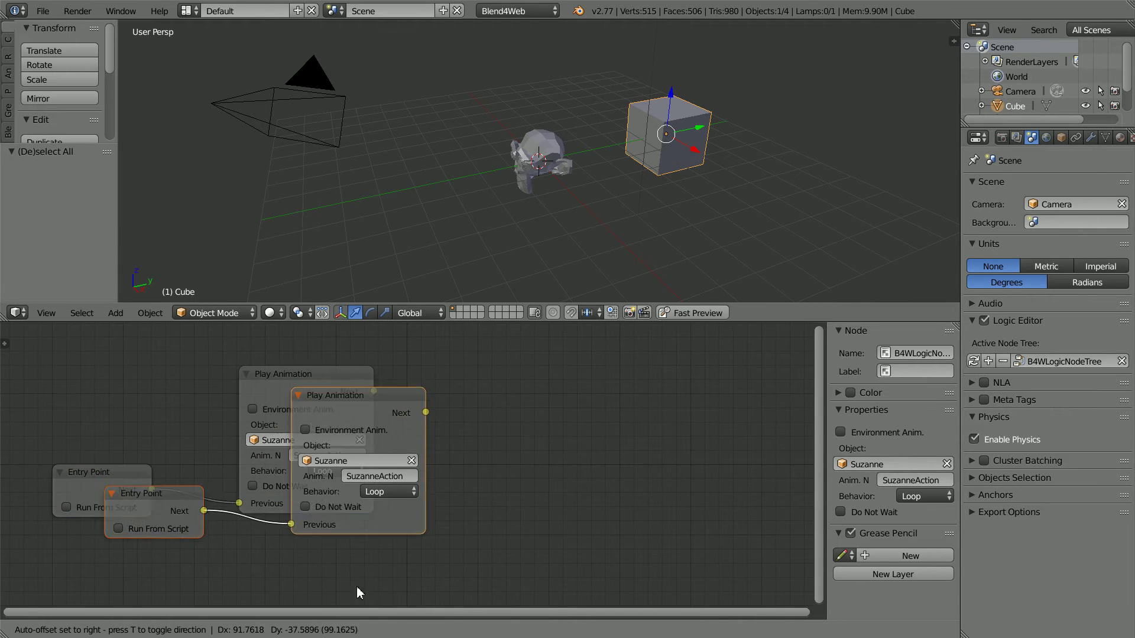
{"action": "left_click", "coordinate": [463, 350]}
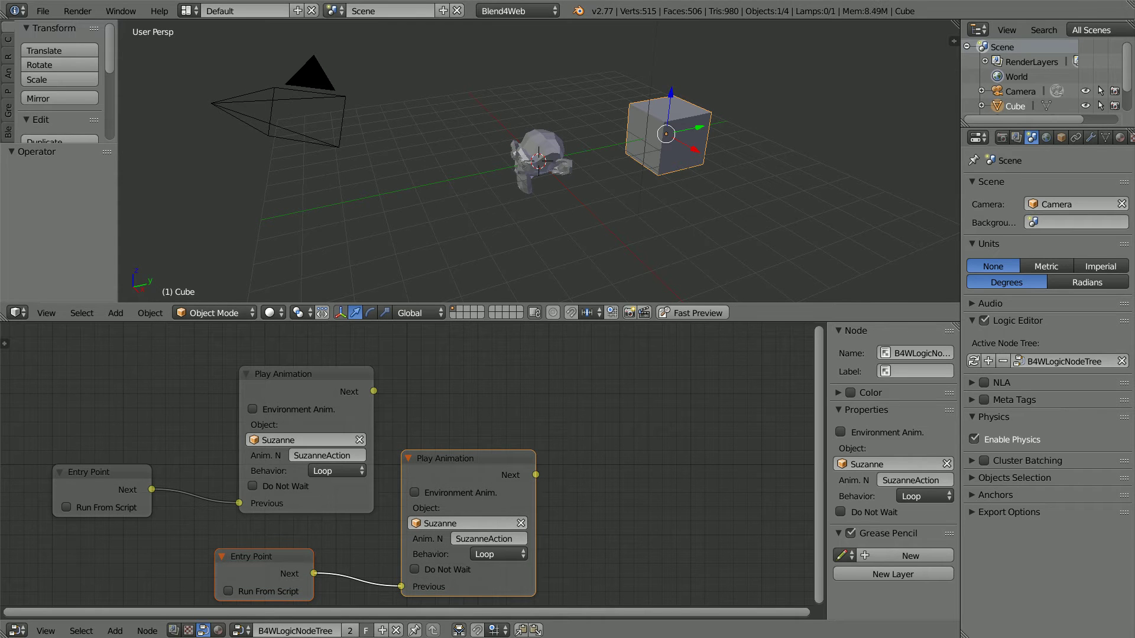
Step: Set the second Play Animation node's object to Cube and launch Fast Preview
{"action": "left_click", "coordinate": [477, 523]}
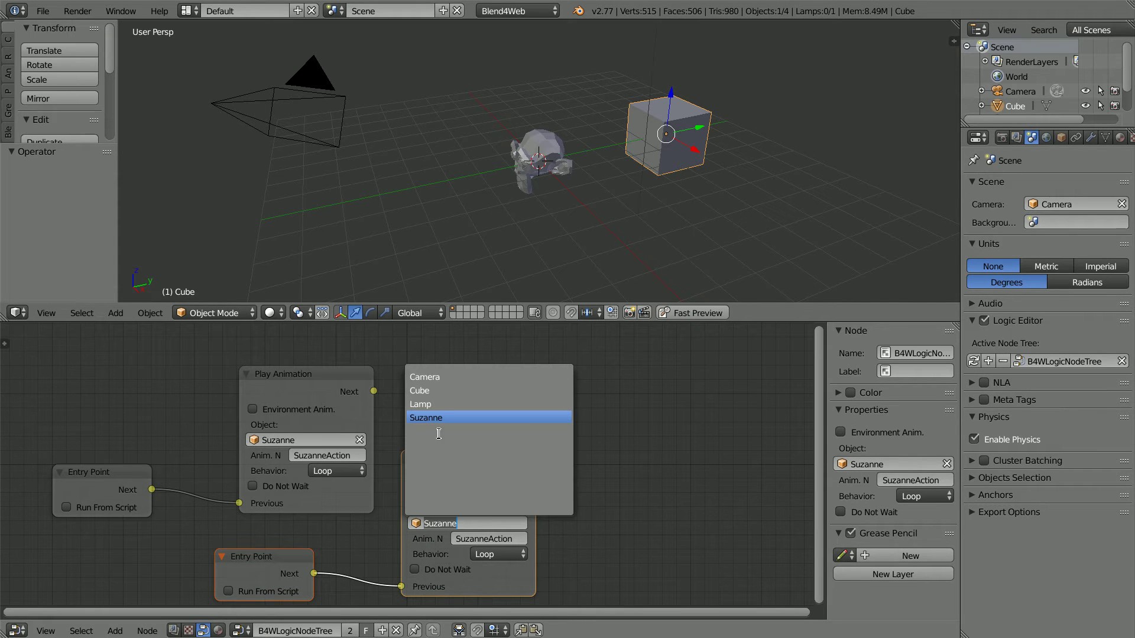
{"action": "left_click", "coordinate": [444, 390]}
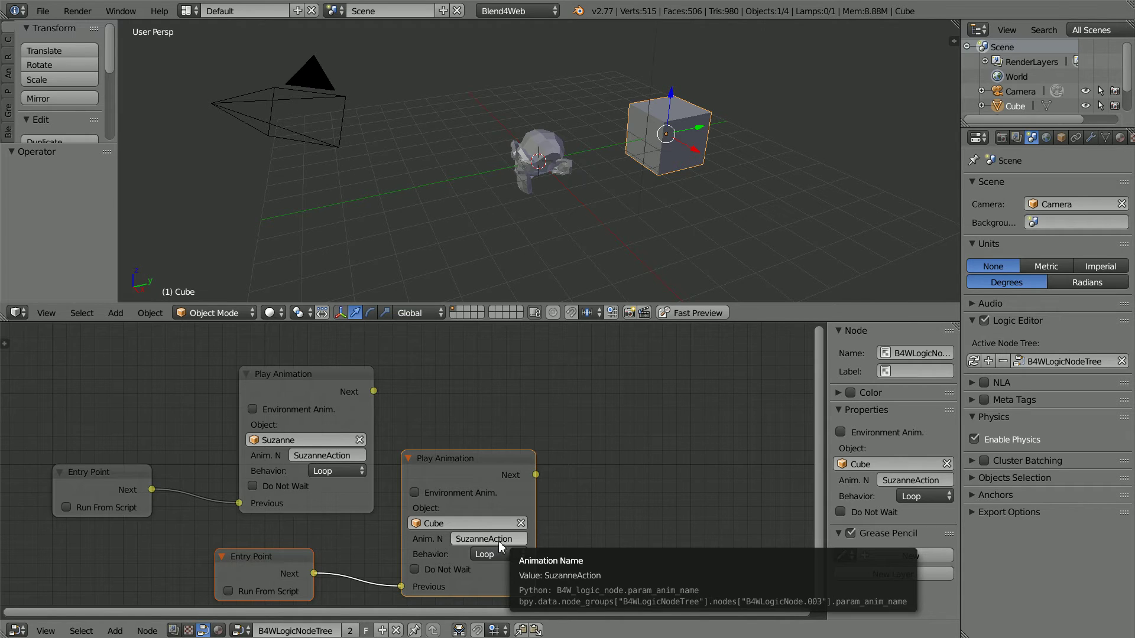
{"action": "left_click", "coordinate": [714, 313]}
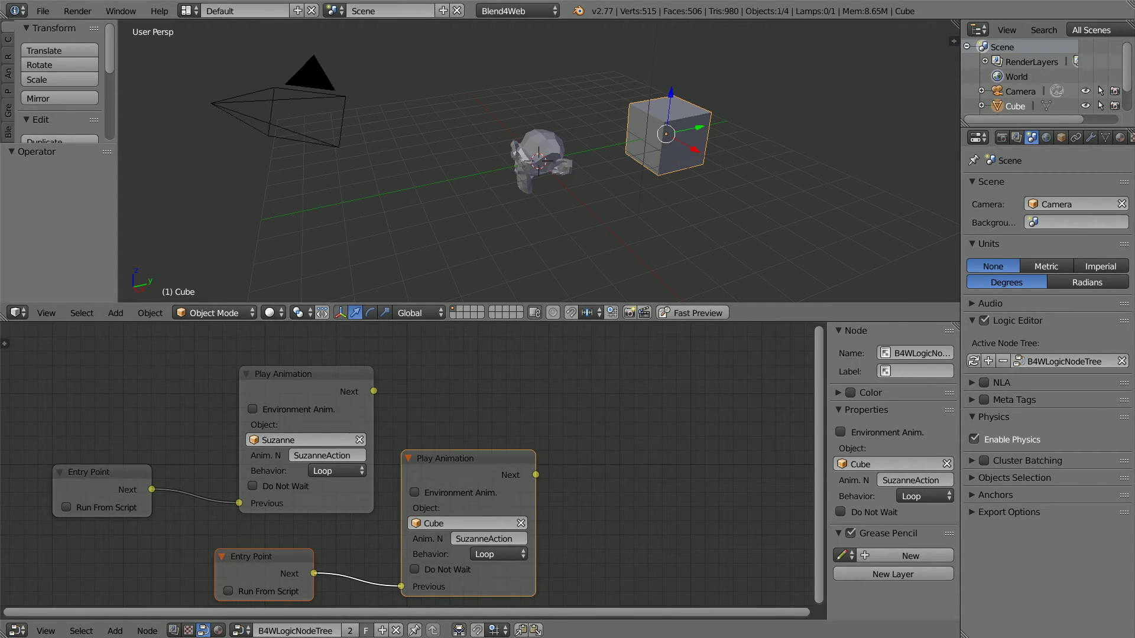
Step: Delete the cube and its node pair, then shift Suzanne's Play Animation node right
{"action": "key", "text": "x"}
{"action": "left_click", "coordinate": [690, 211]}
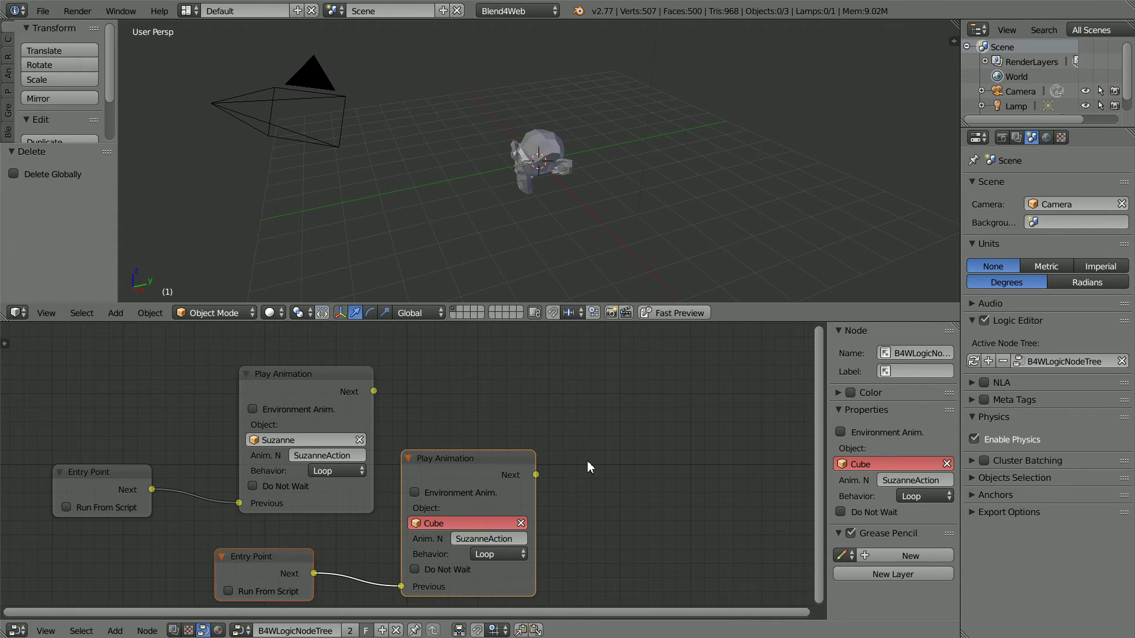
{"action": "key", "text": "x"}
{"action": "left_click_drag", "start_coordinate": [293, 375], "coordinate": [466, 403]}
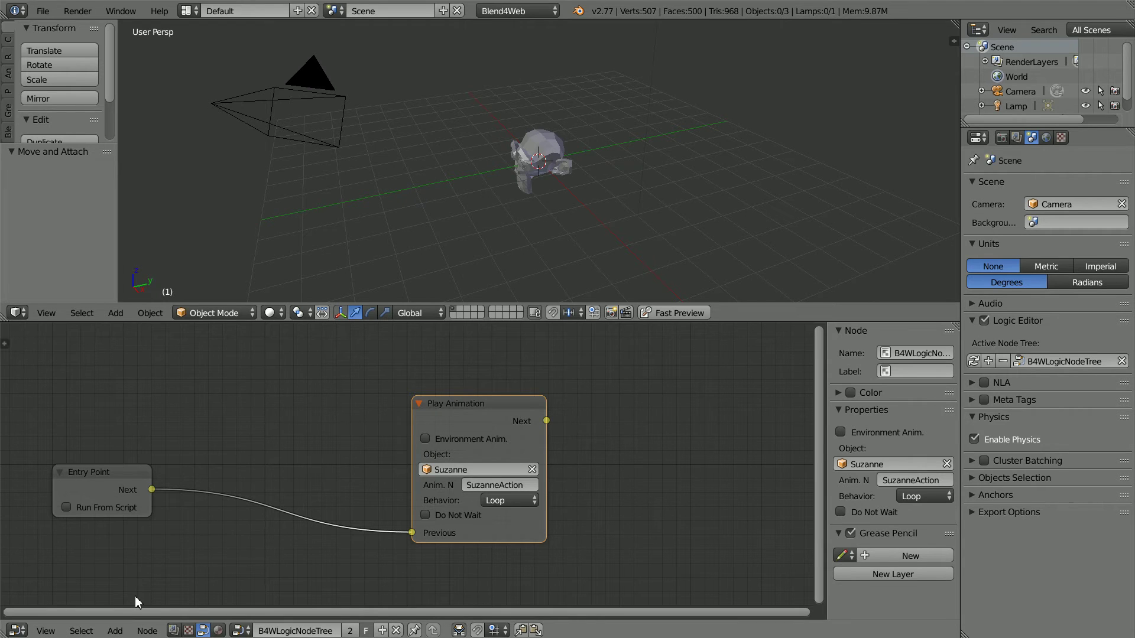
Step: Insert a Switch Select node set to Suzanne between Entry Point and Play Animation, then preview
{"action": "left_click", "coordinate": [115, 630]}
{"action": "mouse_move", "coordinate": [129, 604]}
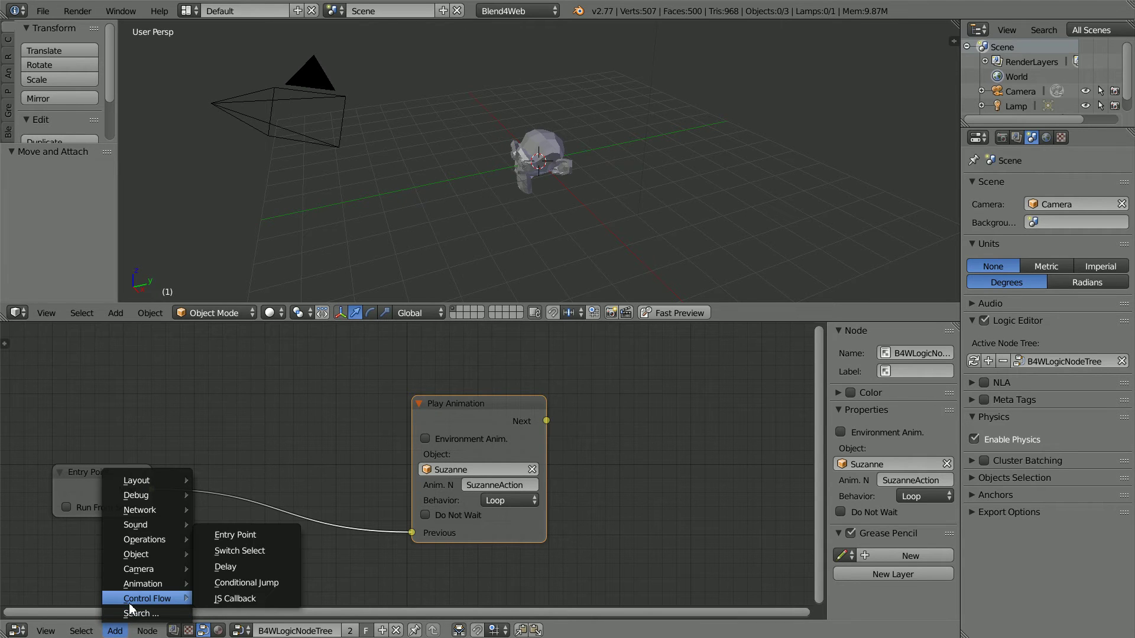
{"action": "left_click", "coordinate": [280, 551]}
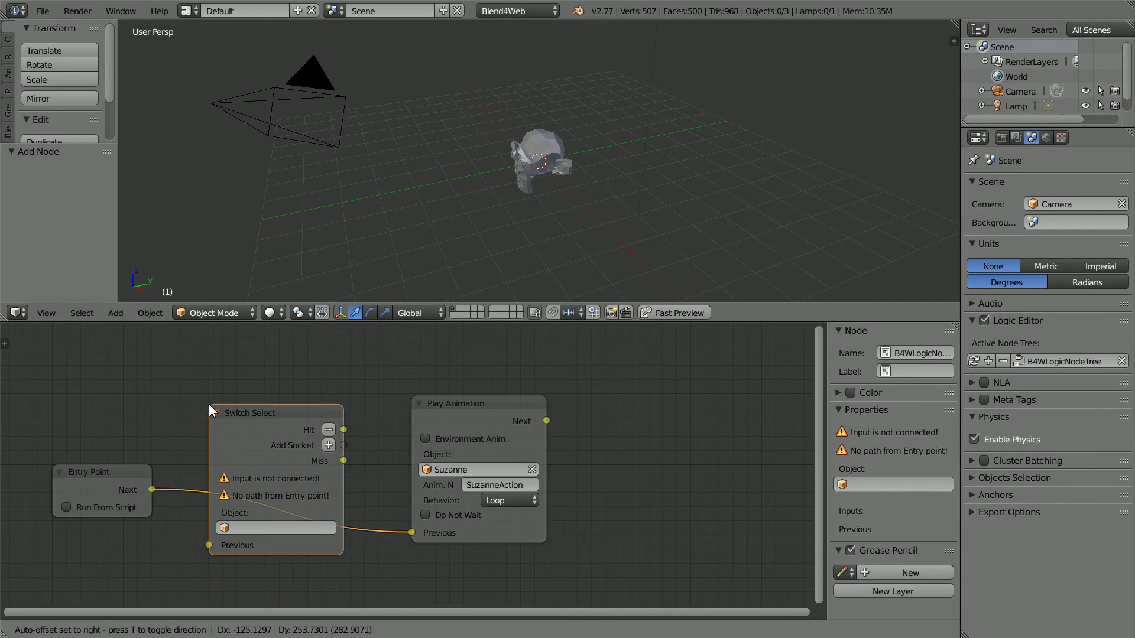
{"action": "left_click", "coordinate": [208, 404]}
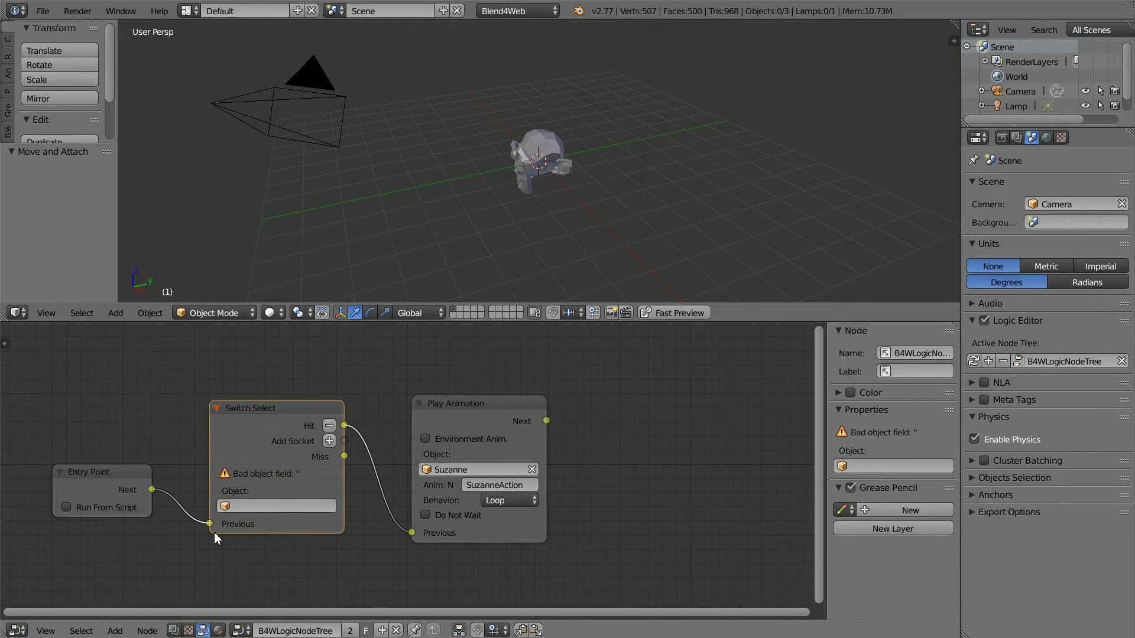
{"action": "left_click", "coordinate": [240, 506]}
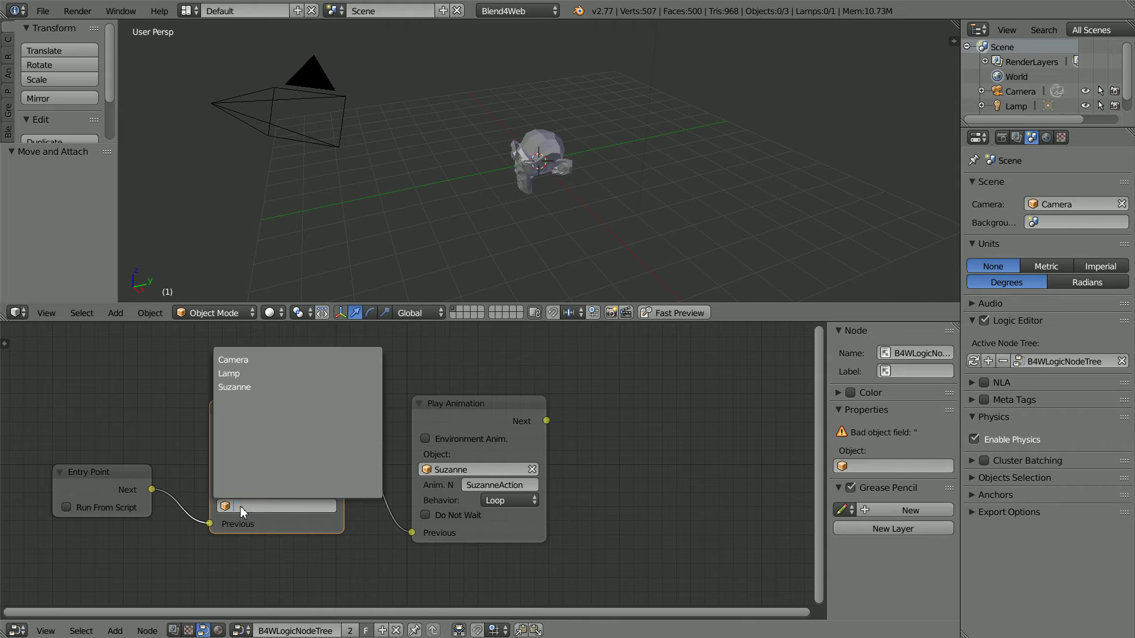
{"action": "left_click", "coordinate": [266, 387]}
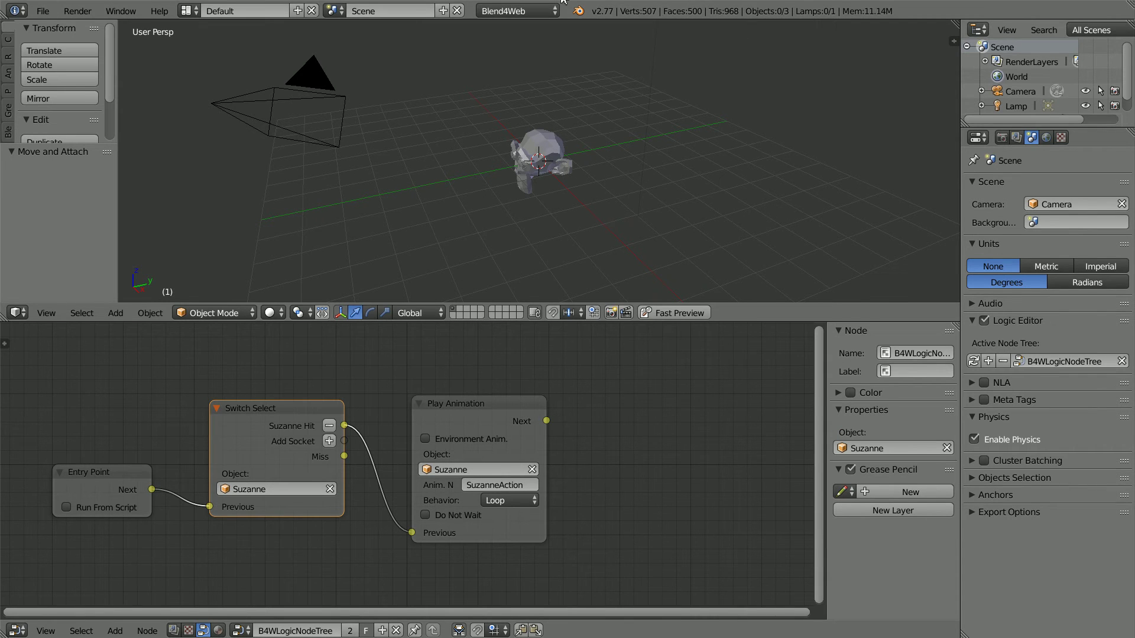
{"action": "left_click", "coordinate": [692, 313]}
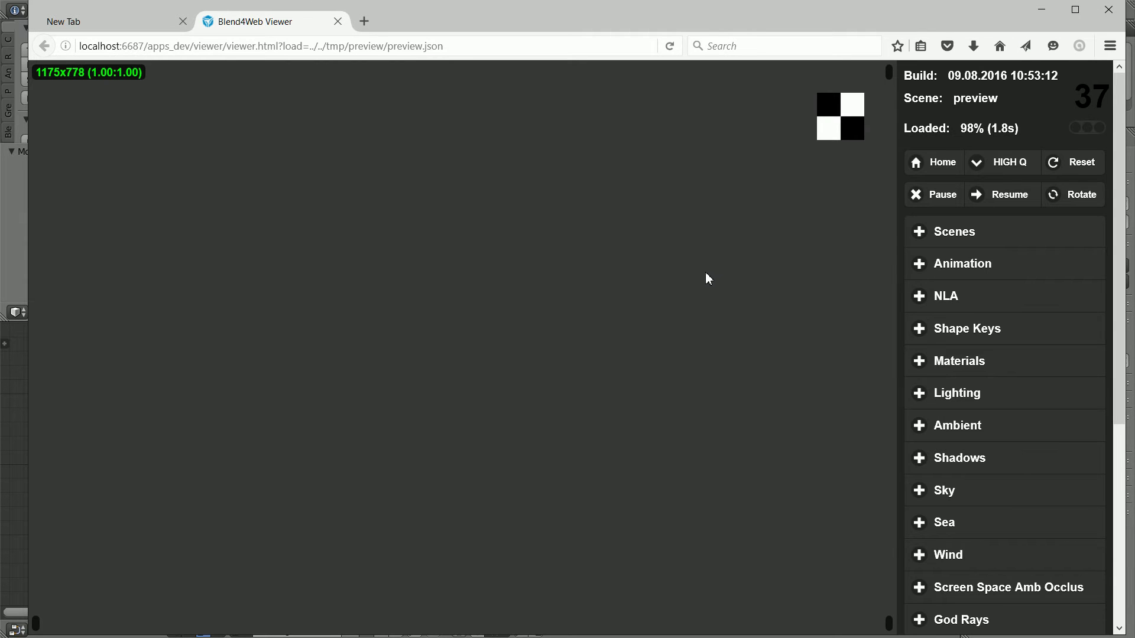
{"action": "left_click_drag", "start_coordinate": [507, 323], "coordinate": [733, 251]}
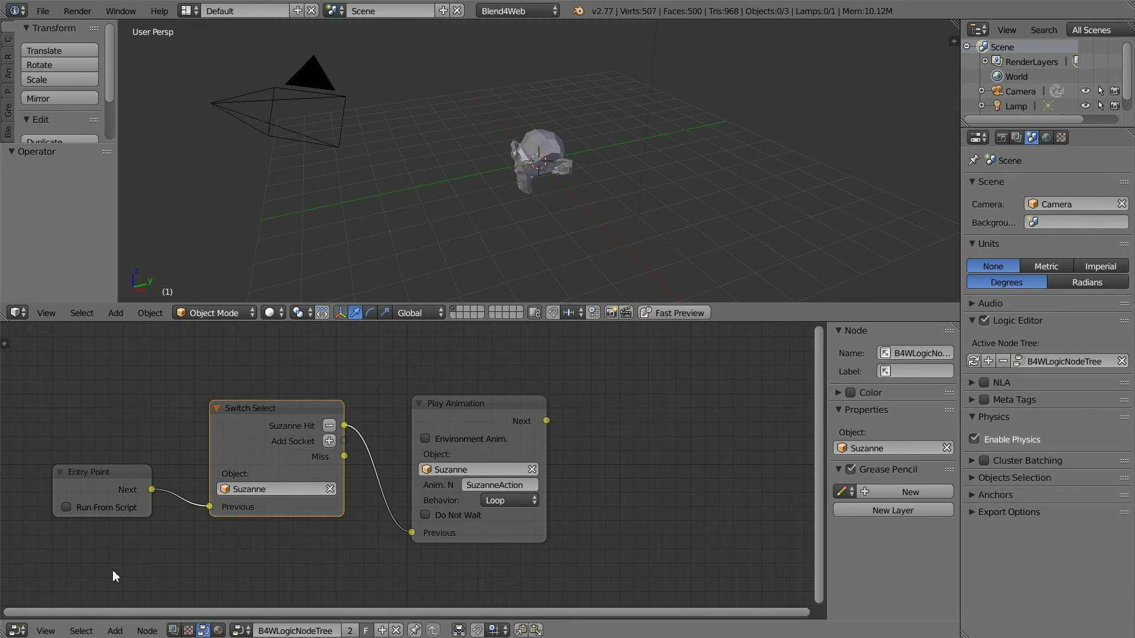
Step: Add a Reroute below Switch Select, wire Miss into it, and link Suzanne Hit to Play Animation
{"action": "left_click", "coordinate": [116, 631]}
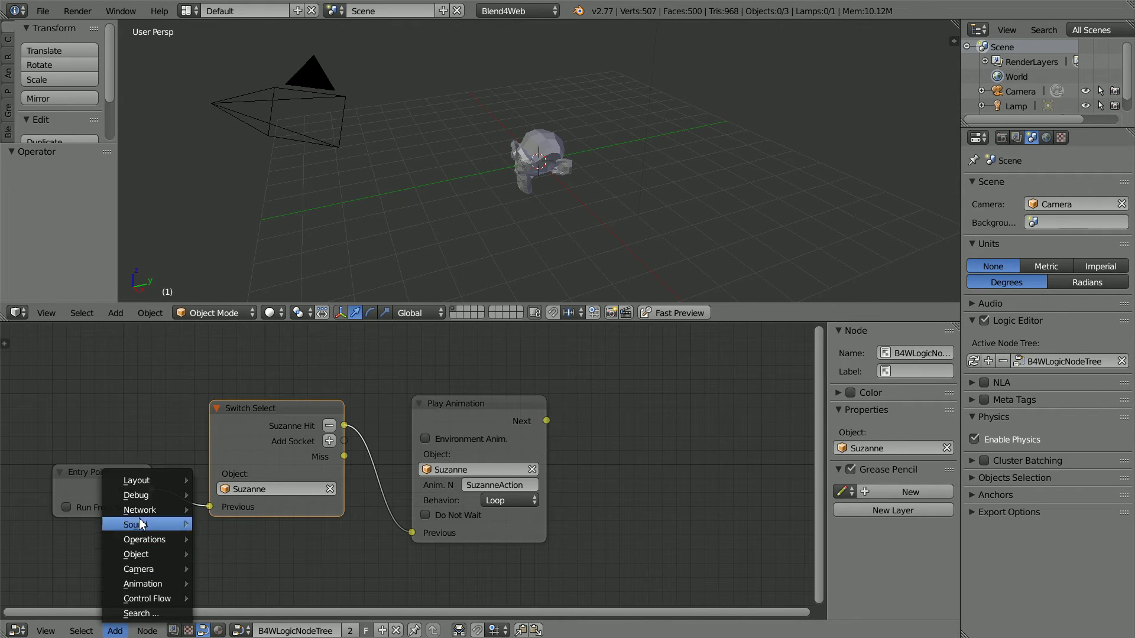
{"action": "mouse_move", "coordinate": [143, 480]}
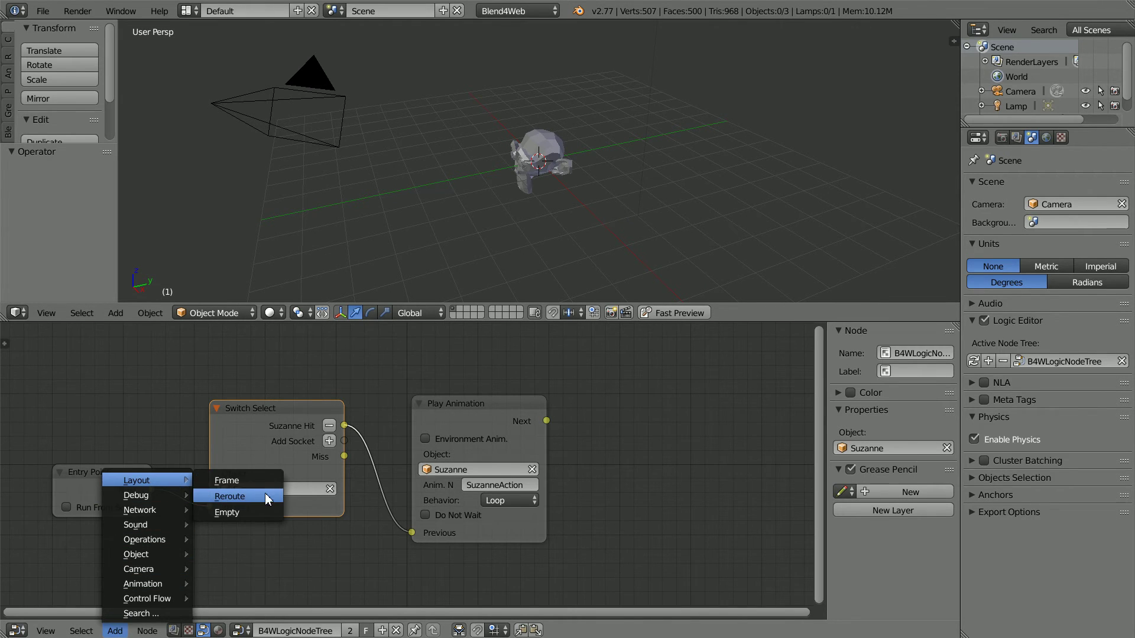
{"action": "left_click", "coordinate": [223, 498]}
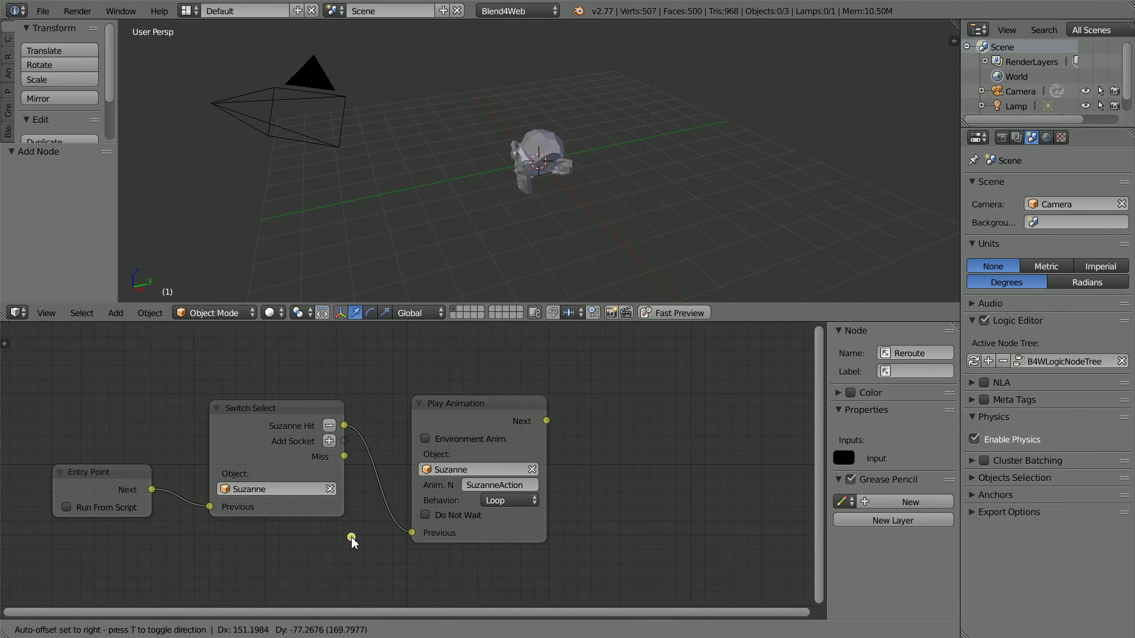
{"action": "left_click", "coordinate": [351, 536]}
{"action": "left_click_drag", "start_coordinate": [347, 462], "coordinate": [210, 507]}
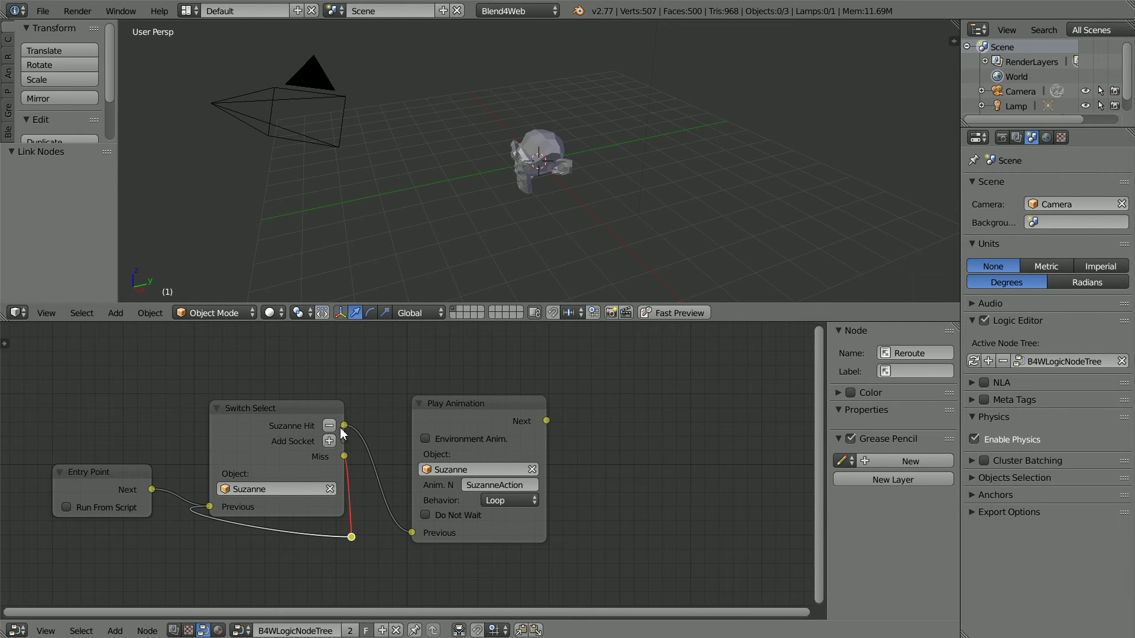
{"action": "left_click_drag", "start_coordinate": [408, 523], "coordinate": [412, 532]}
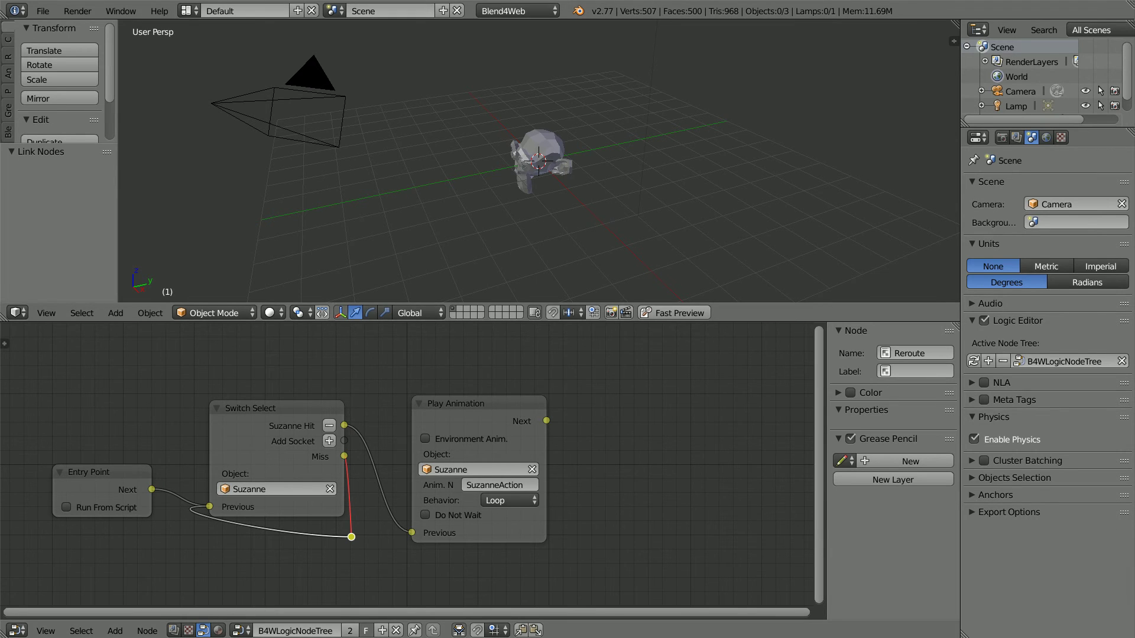
{"action": "left_click_drag", "start_coordinate": [372, 562], "coordinate": [181, 379]}
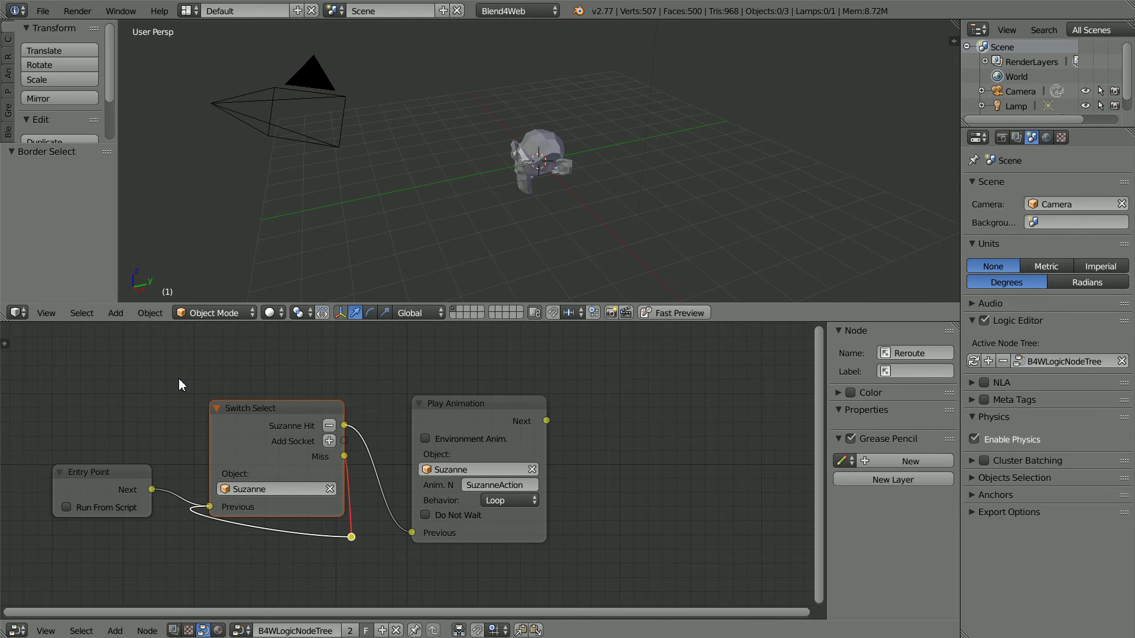
Step: Duplicate Switch Select after Play Animation, enable Do Not Wait, and feed Next into the copy
{"action": "key", "text": "shift+d"}
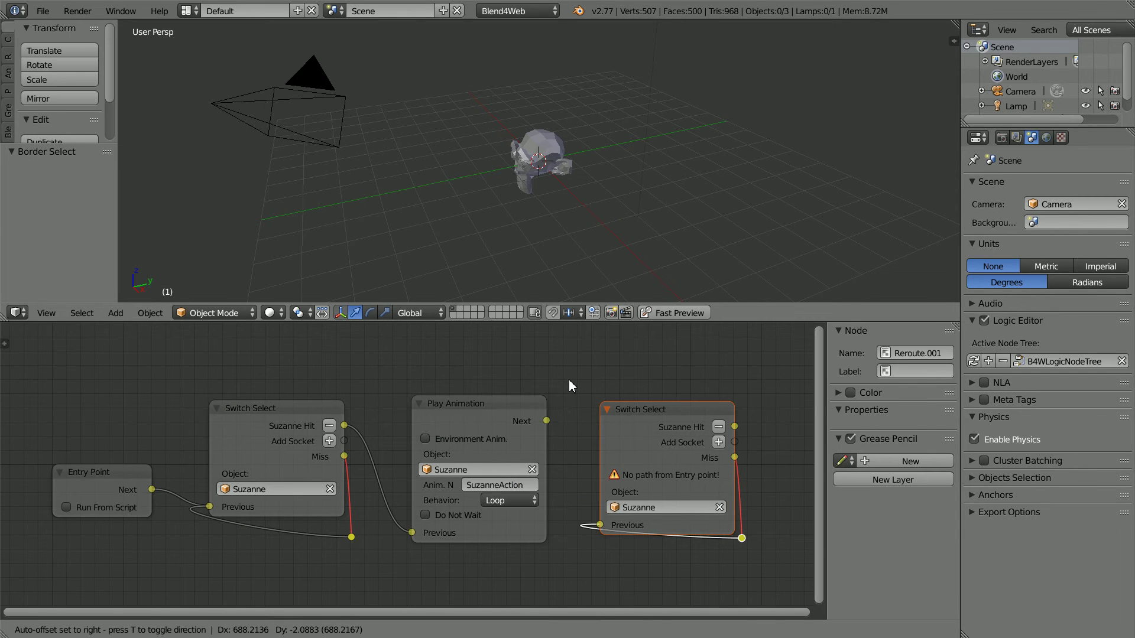
{"action": "left_click", "coordinate": [570, 385]}
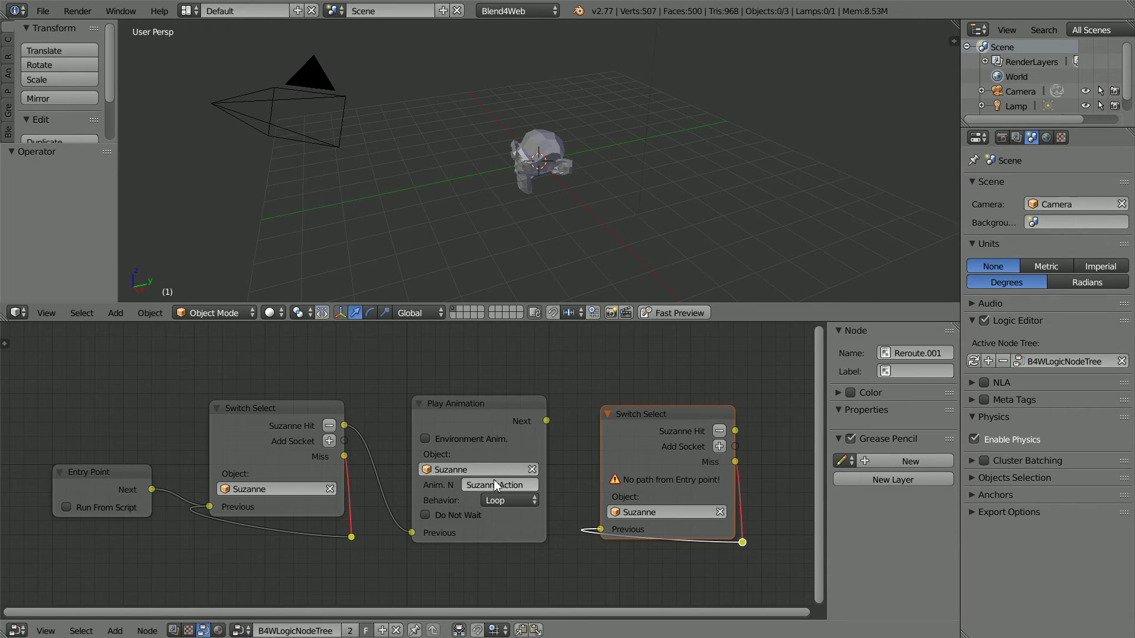
{"action": "left_click", "coordinate": [426, 516]}
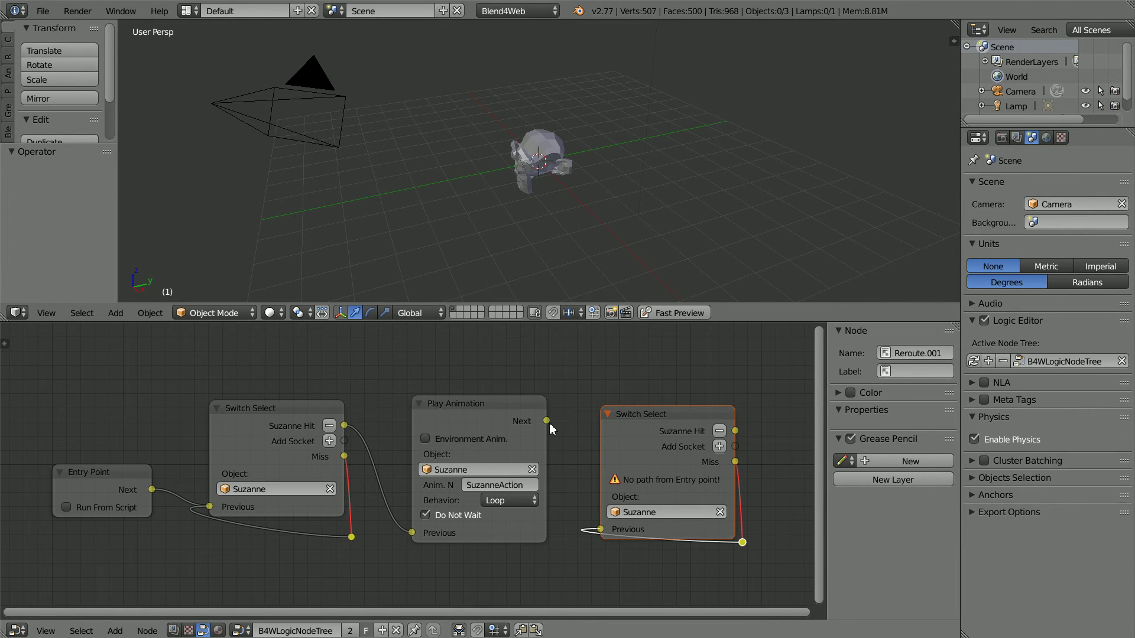
{"action": "left_click_drag", "start_coordinate": [547, 423], "coordinate": [601, 529]}
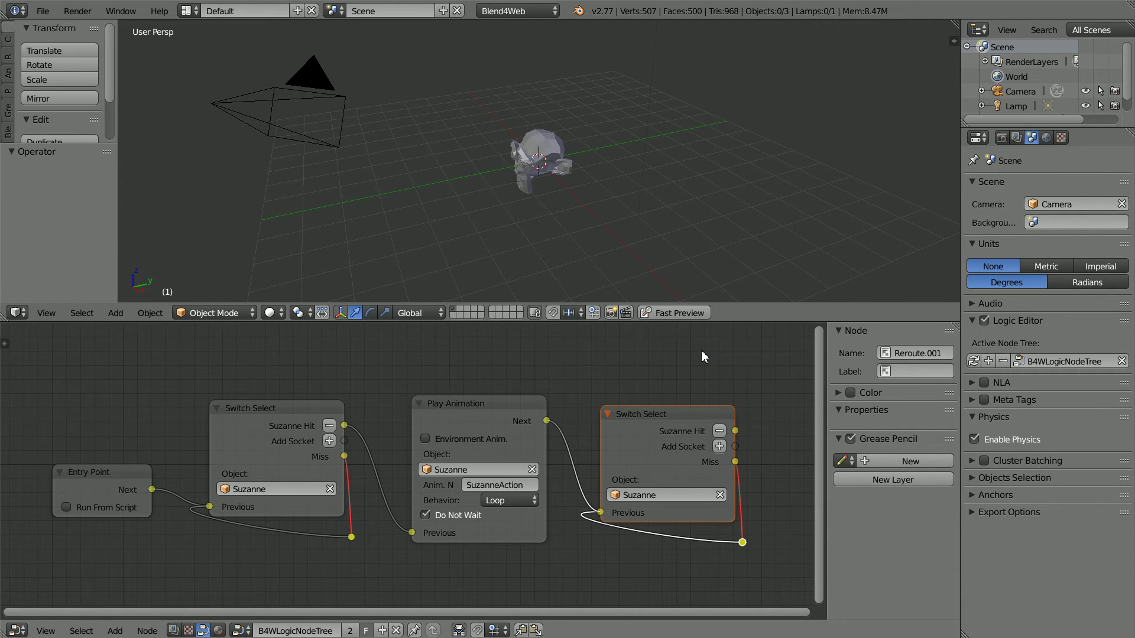
{"action": "scroll", "coordinate": [701, 350], "scroll_direction": "down", "scroll_amount": 1}
{"action": "scroll", "coordinate": [702, 350], "scroll_direction": "down", "scroll_amount": 1}
{"action": "scroll", "coordinate": [701, 350], "scroll_direction": "down", "scroll_amount": 4, "text": "ctrl"}
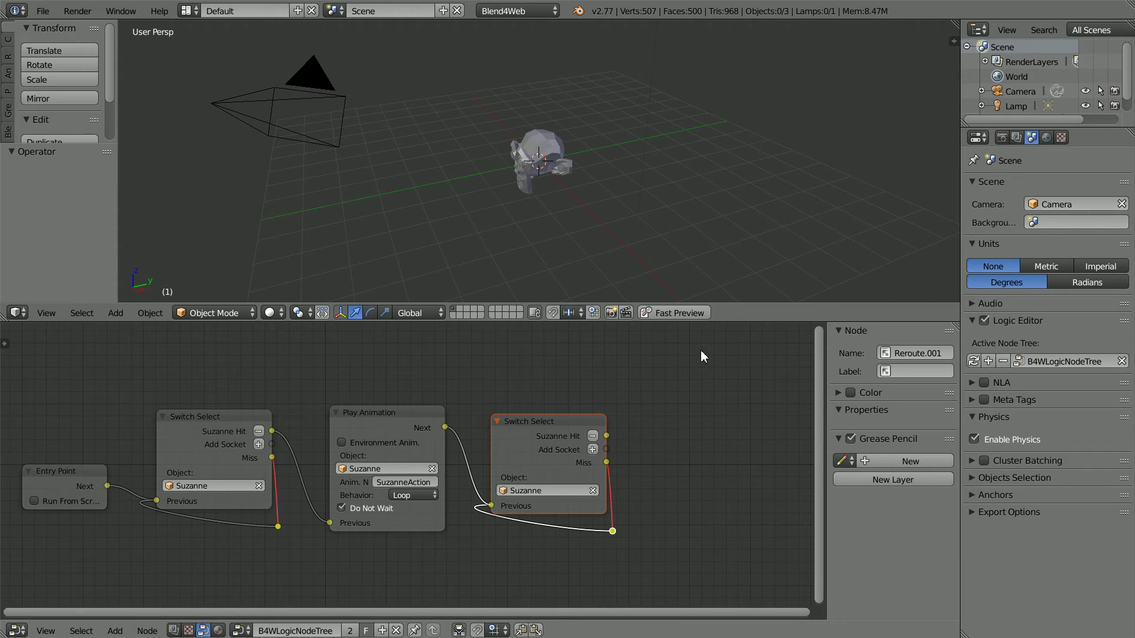
{"action": "scroll", "coordinate": [703, 355], "scroll_direction": "down", "scroll_amount": 3, "text": "shift"}
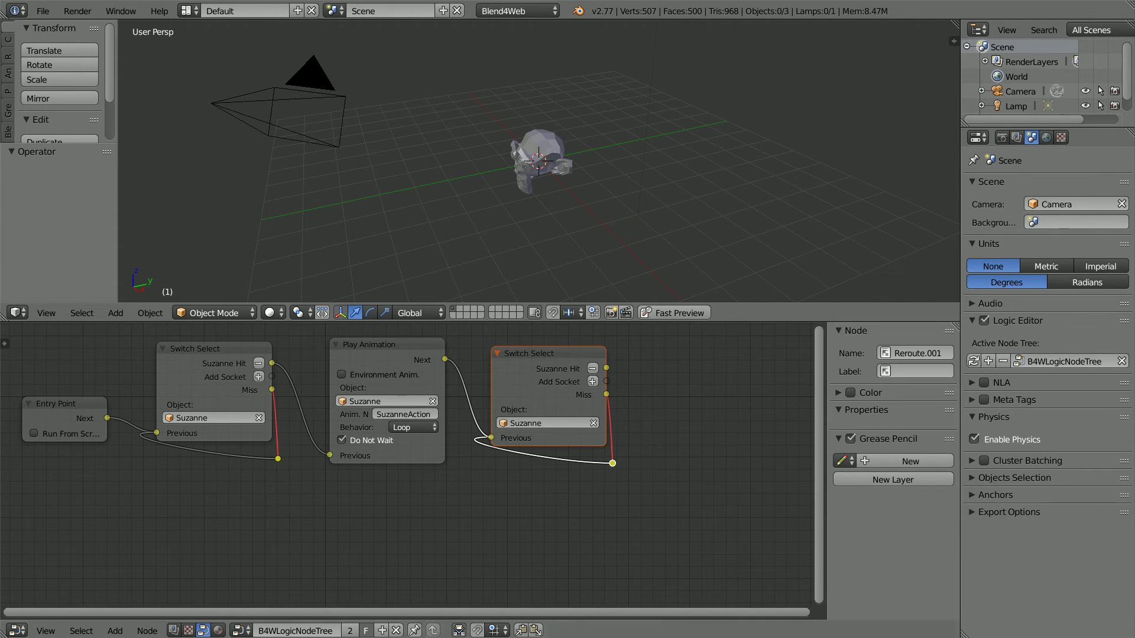
{"action": "left_click", "coordinate": [116, 631]}
Step: Add a Stop Animation node targeting Suzanne, fed by the second Switch Select's Suzanne Hit
{"action": "mouse_move", "coordinate": [133, 584]}
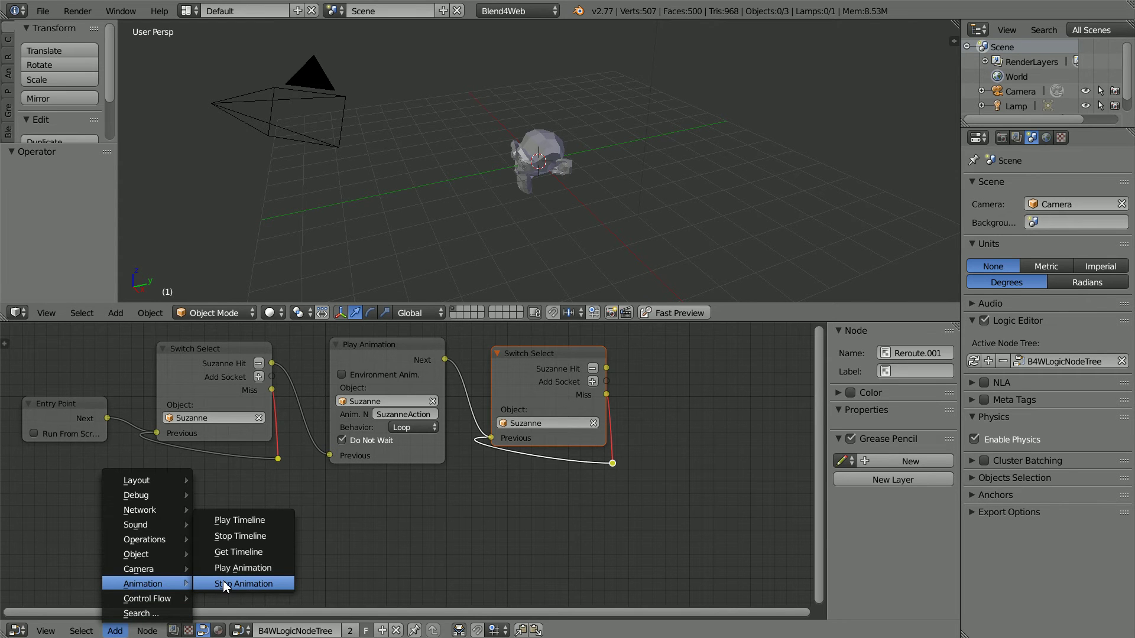
{"action": "left_click", "coordinate": [281, 586]}
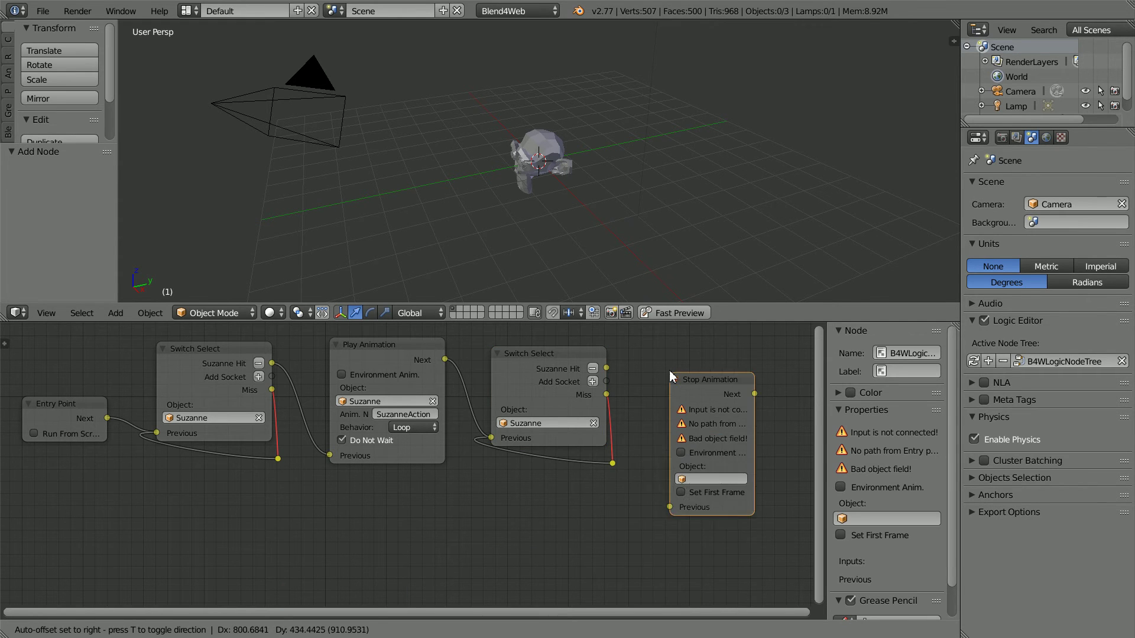
{"action": "left_click", "coordinate": [657, 353]}
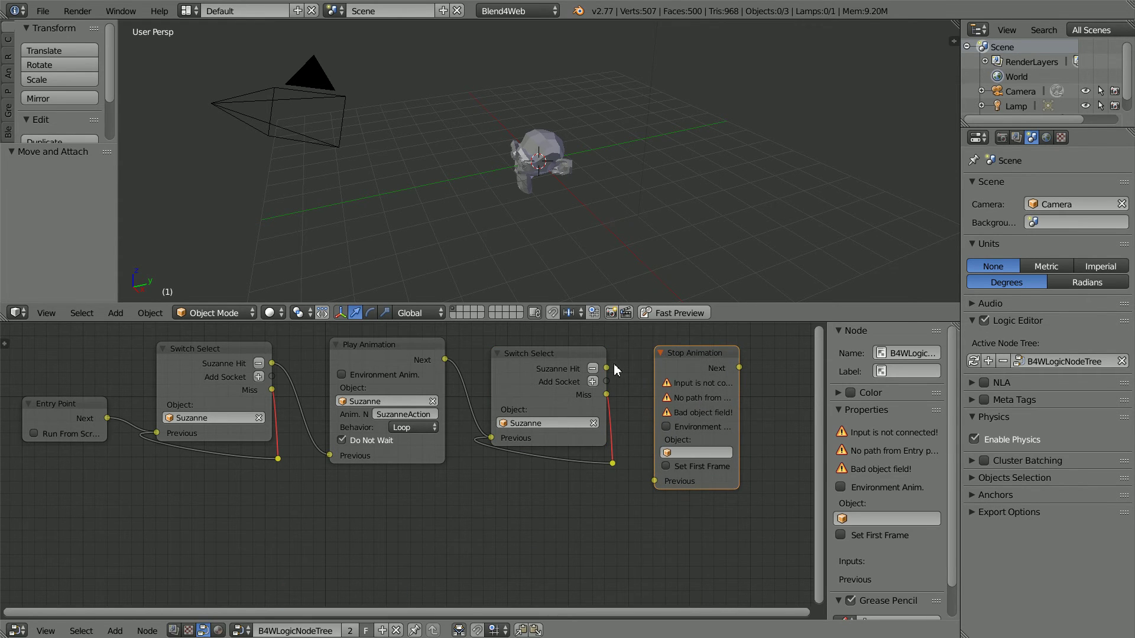
{"action": "left_click_drag", "start_coordinate": [607, 368], "coordinate": [655, 453]}
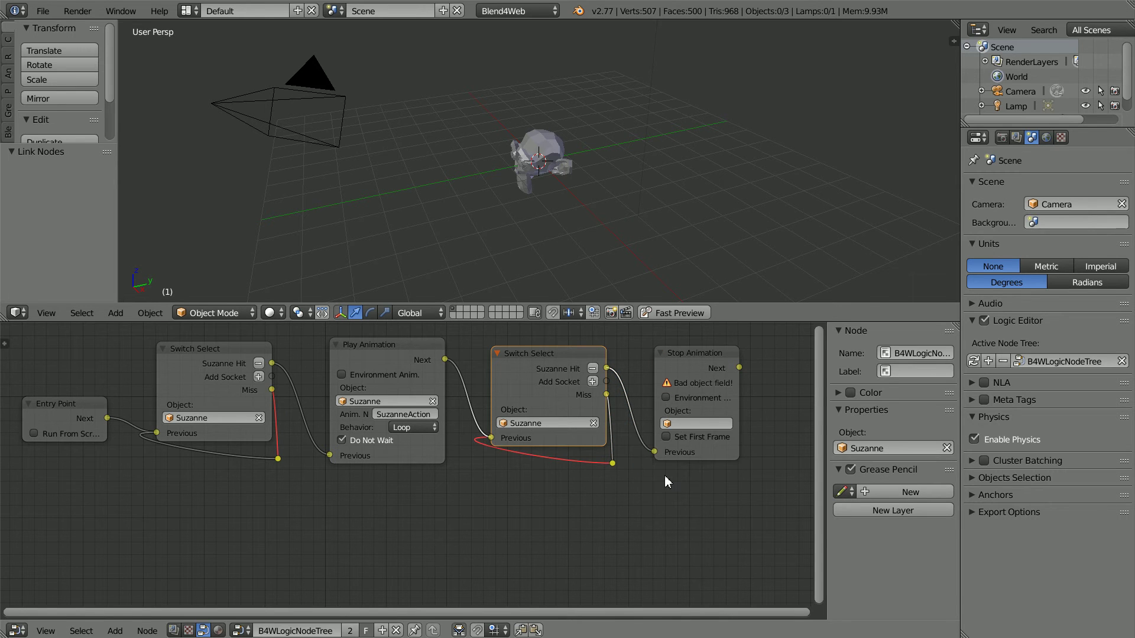
{"action": "left_click", "coordinate": [682, 426]}
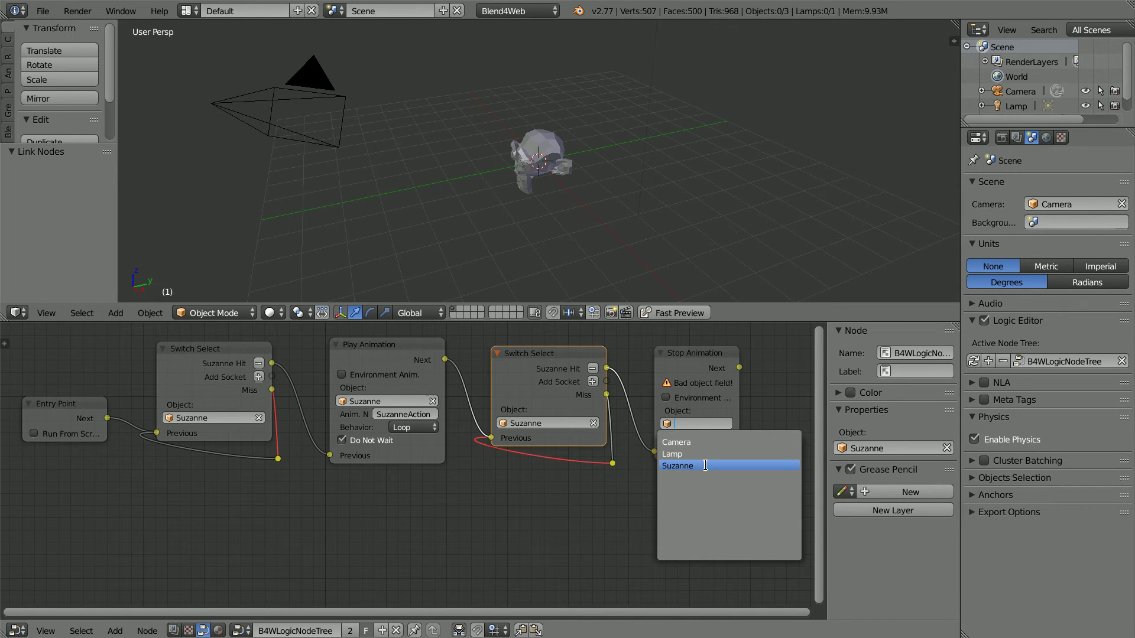
{"action": "left_click", "coordinate": [677, 465]}
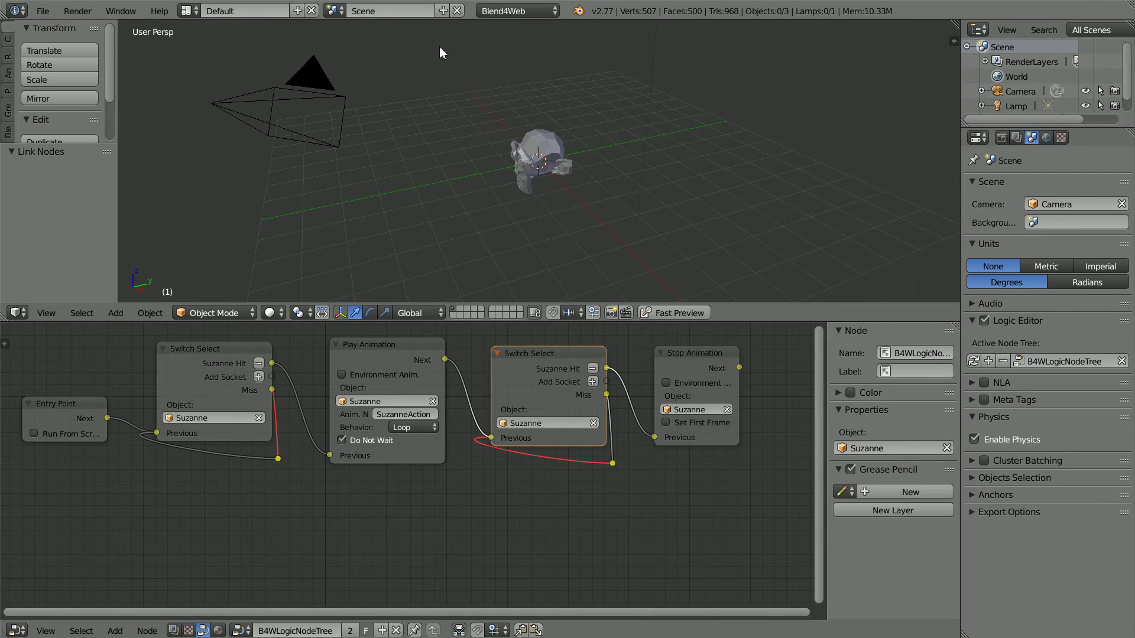
{"action": "left_click", "coordinate": [115, 631]}
Step: Route Stop Animation's Next through a reroute into the first Switch Select, then launch Fast Preview
{"action": "mouse_move", "coordinate": [149, 482]}
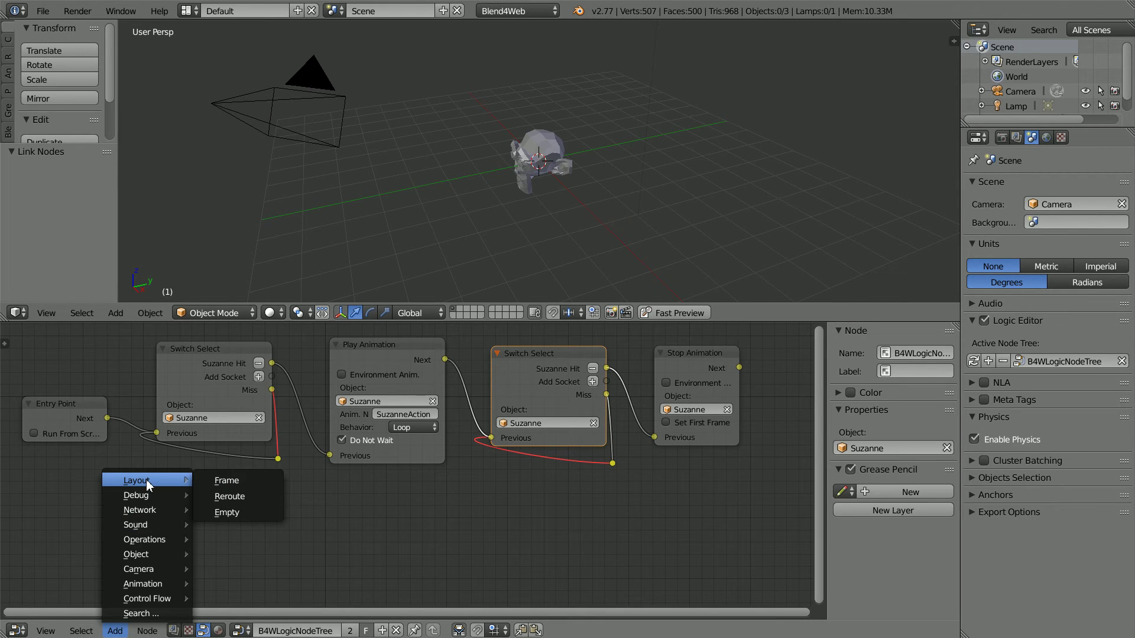
{"action": "left_click", "coordinate": [267, 501]}
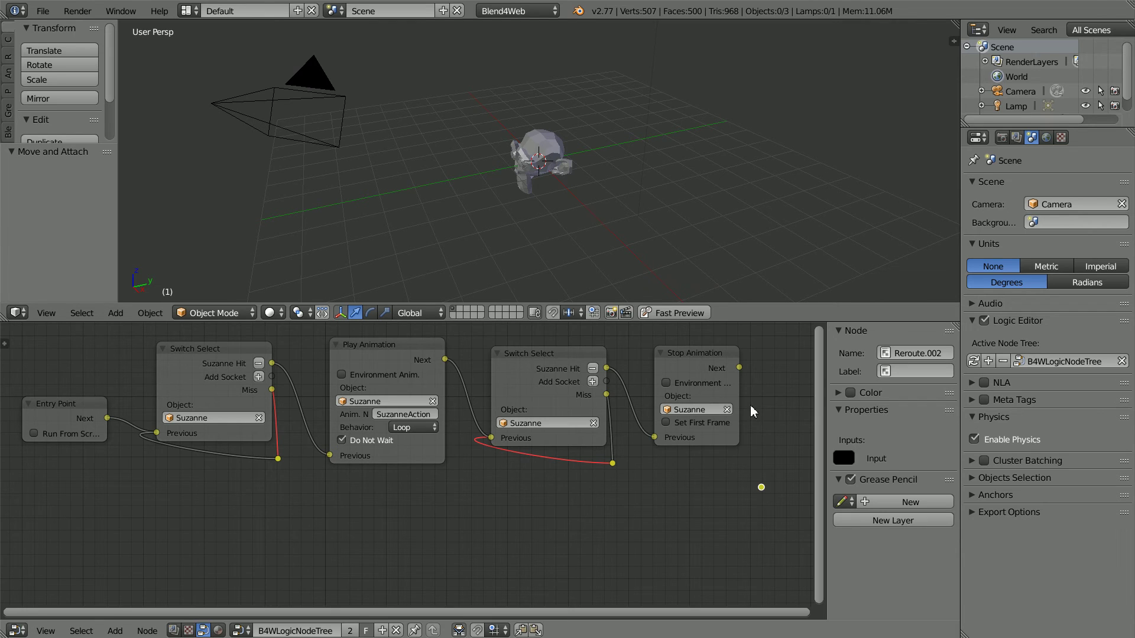
{"action": "left_click_drag", "start_coordinate": [739, 367], "coordinate": [158, 434]}
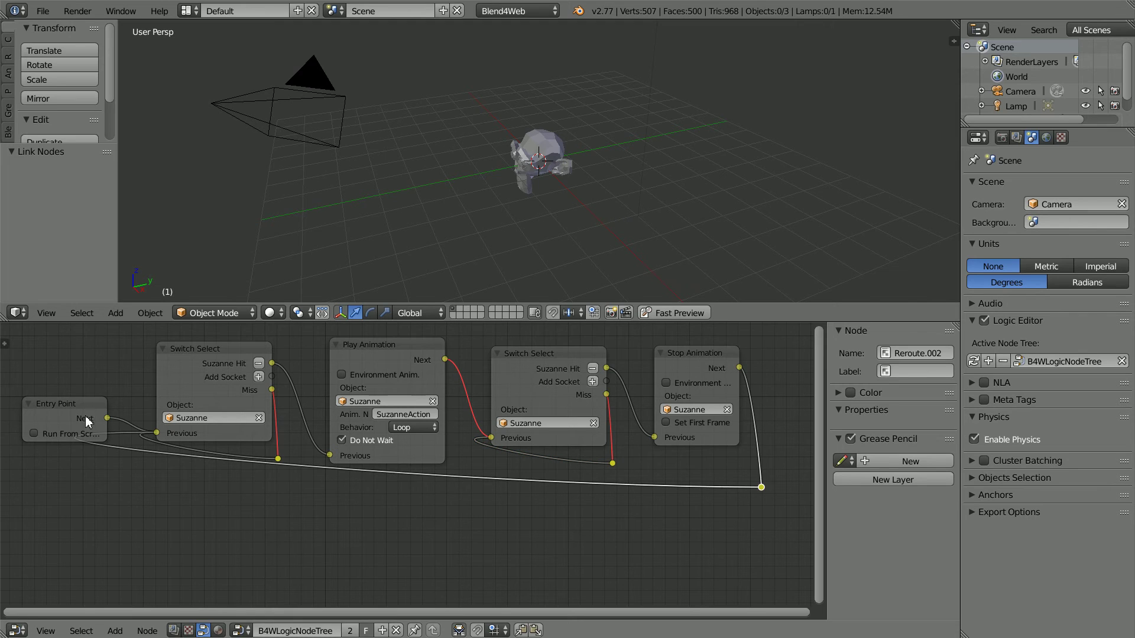
{"action": "left_click_drag", "start_coordinate": [80, 404], "coordinate": [81, 367]}
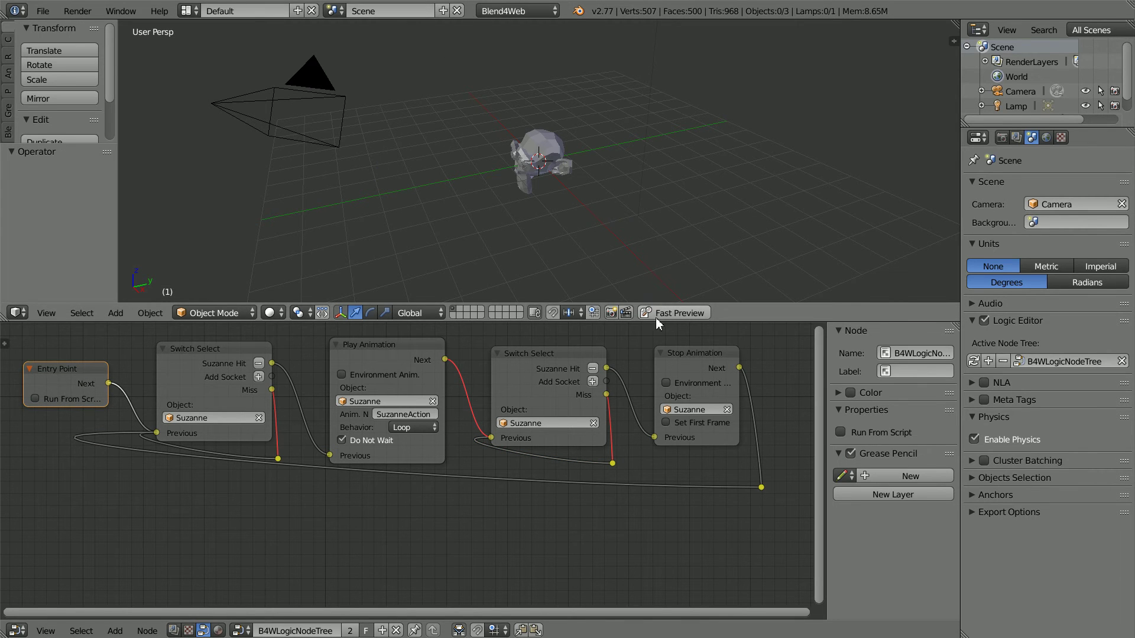
{"action": "left_click", "coordinate": [680, 314]}
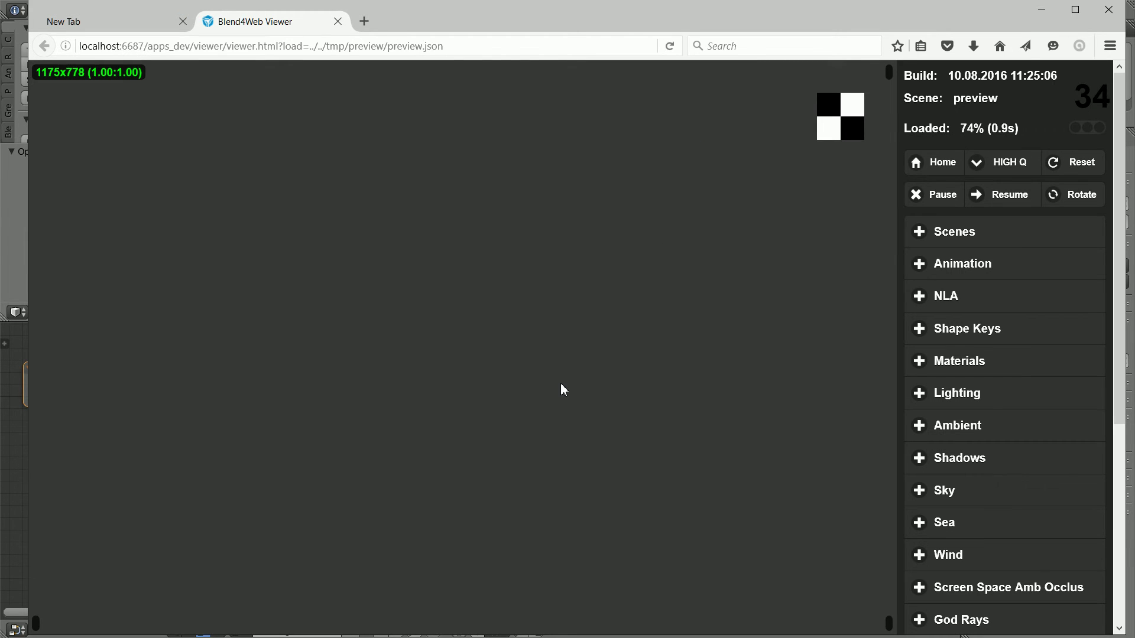
Step: Click Suzanne in the loaded preview to start its spin, then return to Blender
{"action": "left_click", "coordinate": [469, 337]}
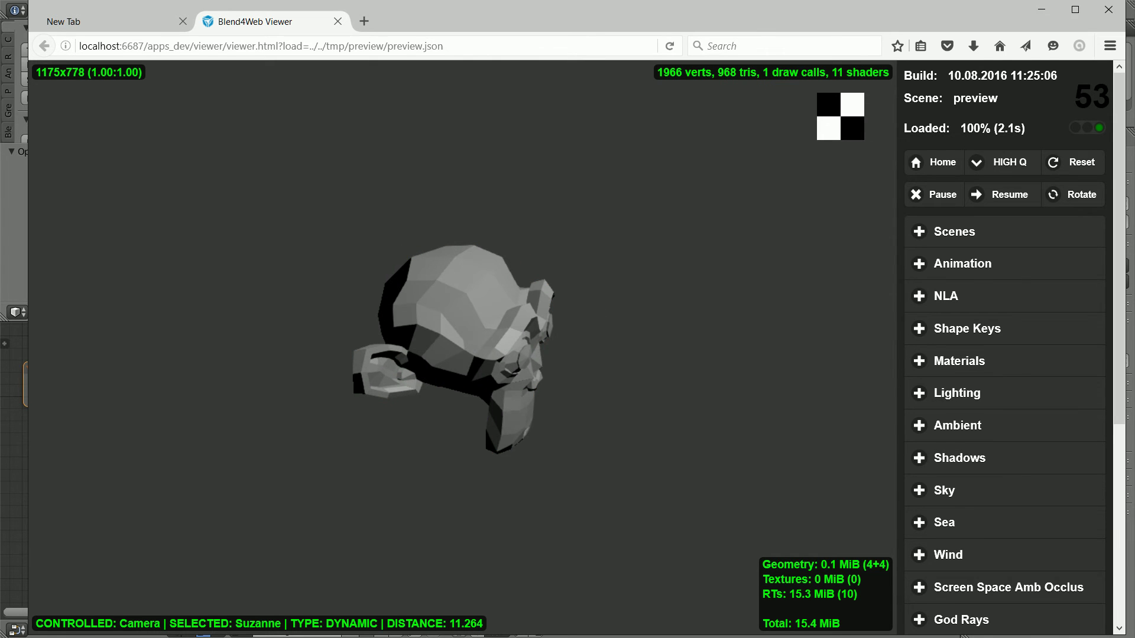
{"action": "key", "text": "alt+Tab"}
Step: Add a plane and scale it by 8 with S 8
{"action": "left_click", "coordinate": [115, 313]}
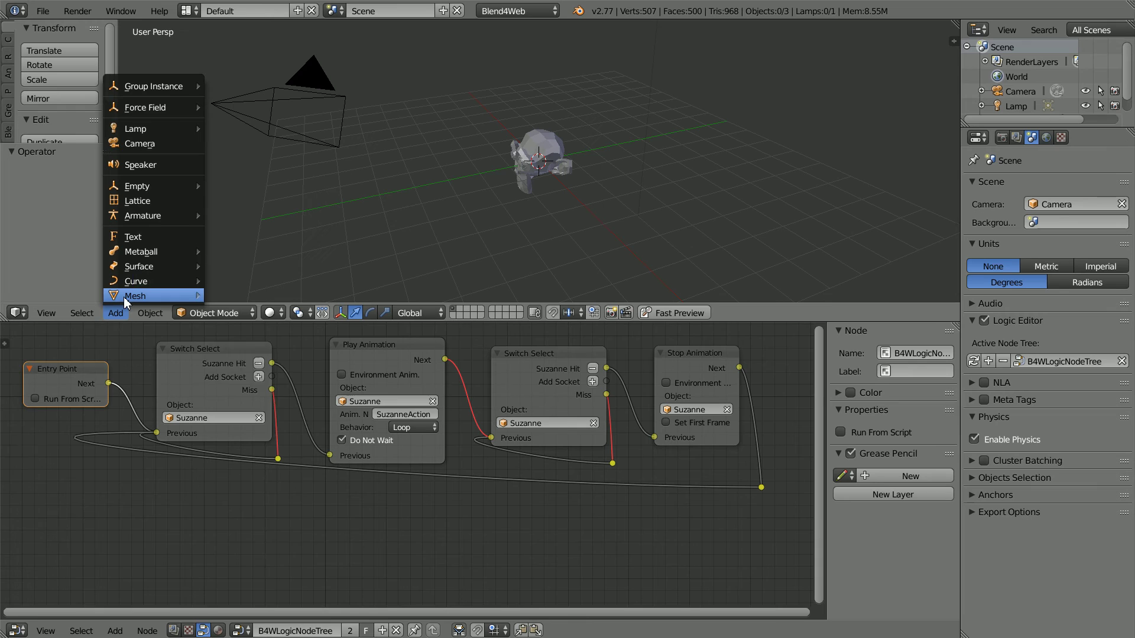
{"action": "mouse_move", "coordinate": [123, 296]}
{"action": "left_click", "coordinate": [289, 298]}
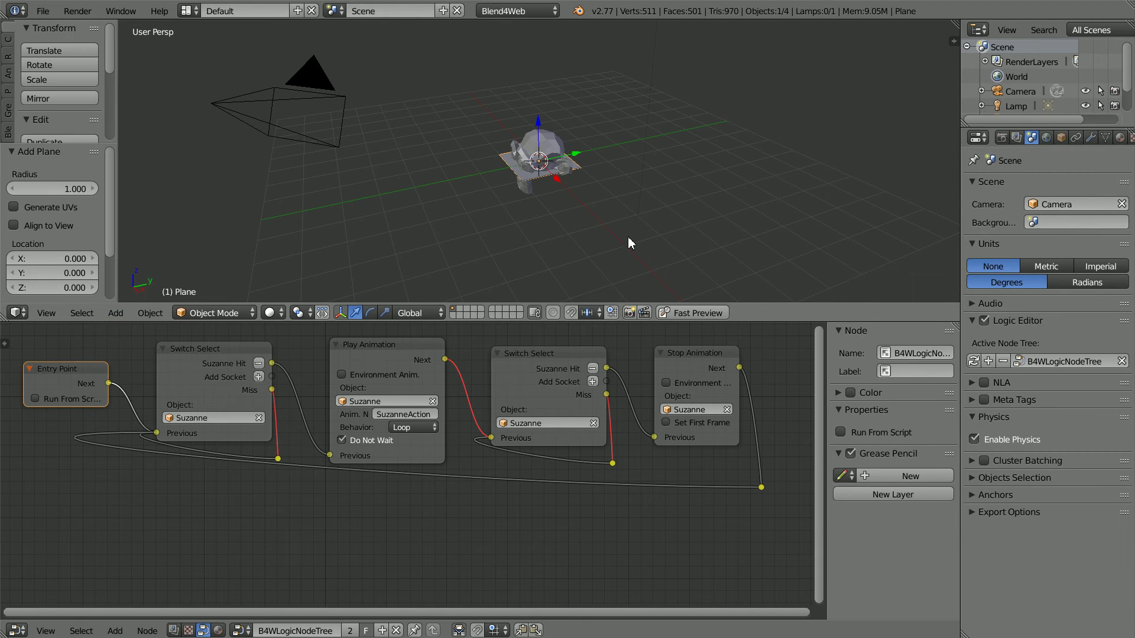
{"action": "left_click", "coordinate": [1061, 138]}
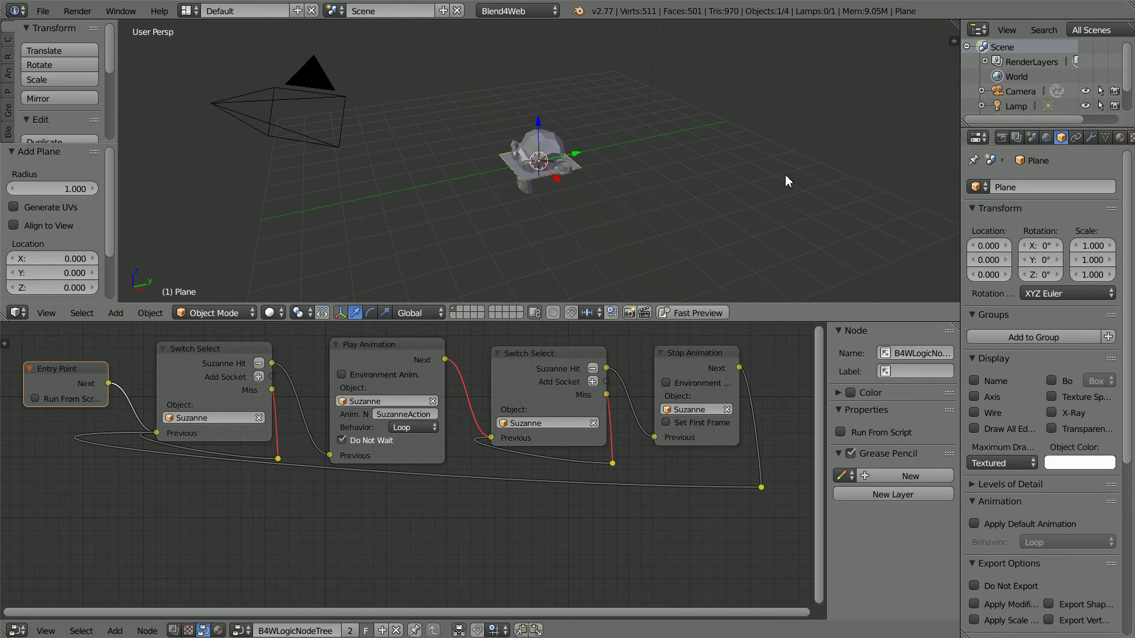
{"action": "type", "text": "s8"}
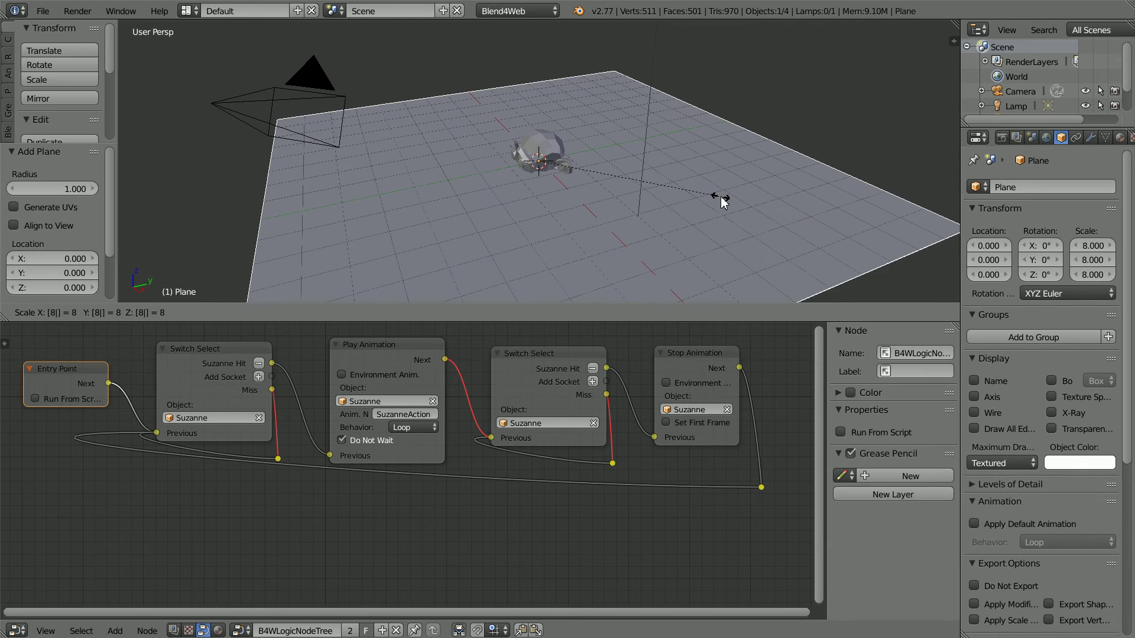
{"action": "key", "text": "Return"}
Step: Add a cylinder mesh to the scene
{"action": "left_click", "coordinate": [115, 312]}
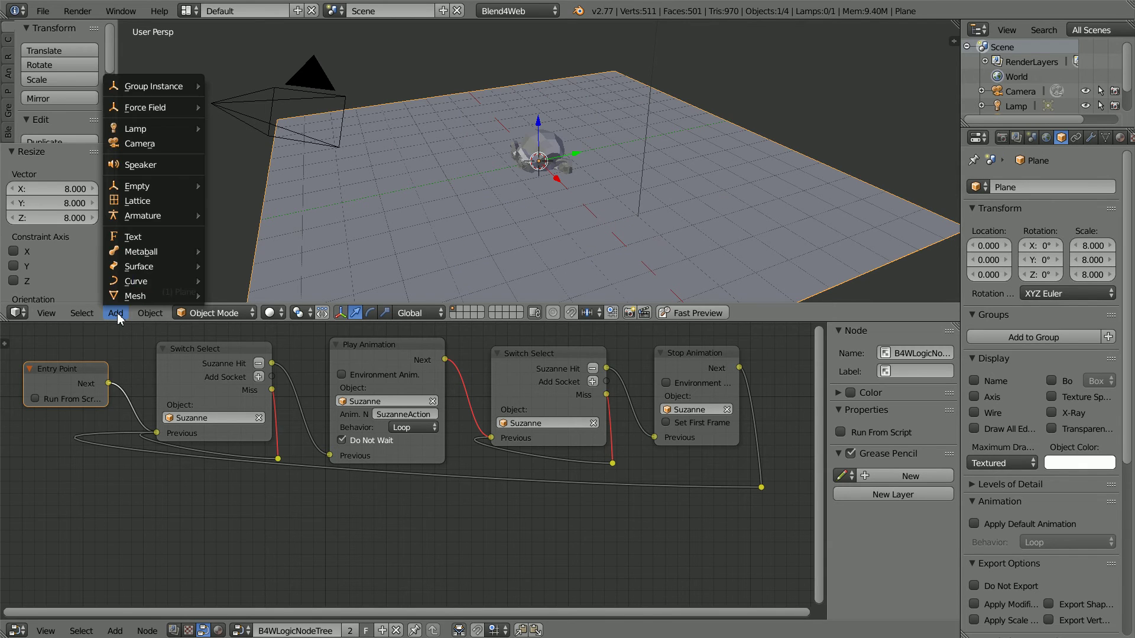
{"action": "mouse_move", "coordinate": [160, 296]}
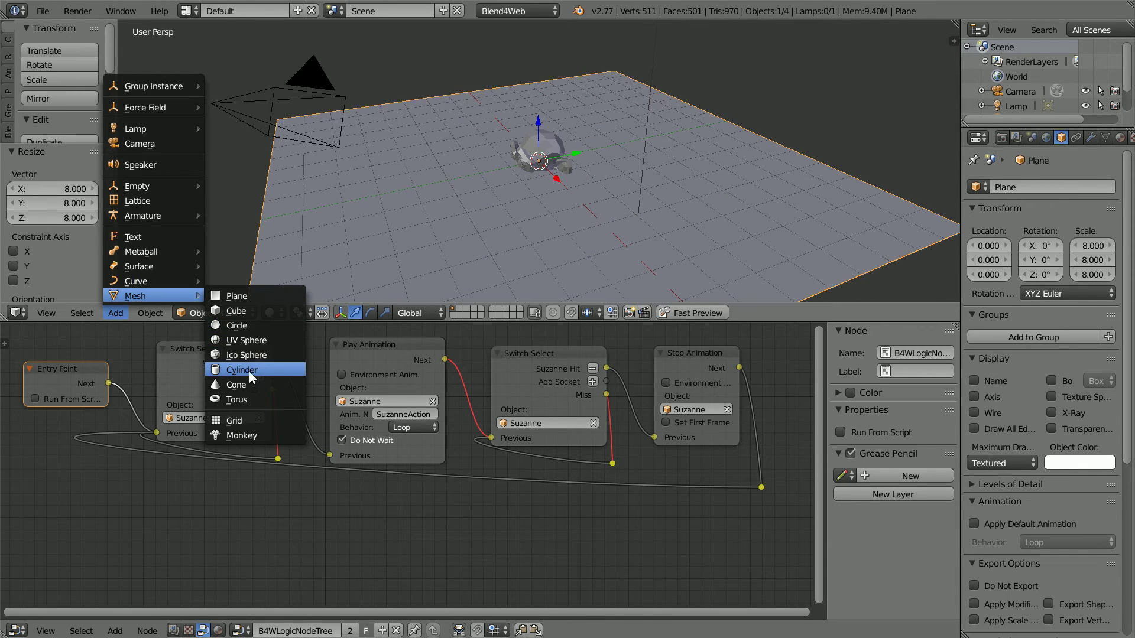
{"action": "left_click", "coordinate": [282, 373]}
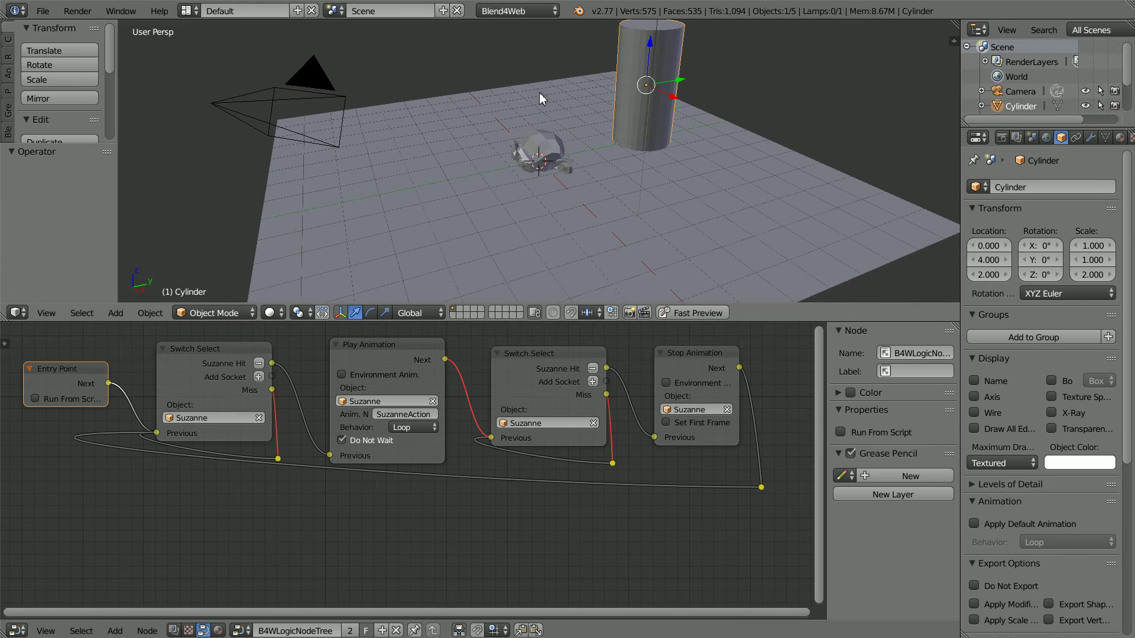
Step: Place the cylinder at Y 4, Z 2 with a Z scale of 2
{"action": "left_click", "coordinate": [991, 263]}
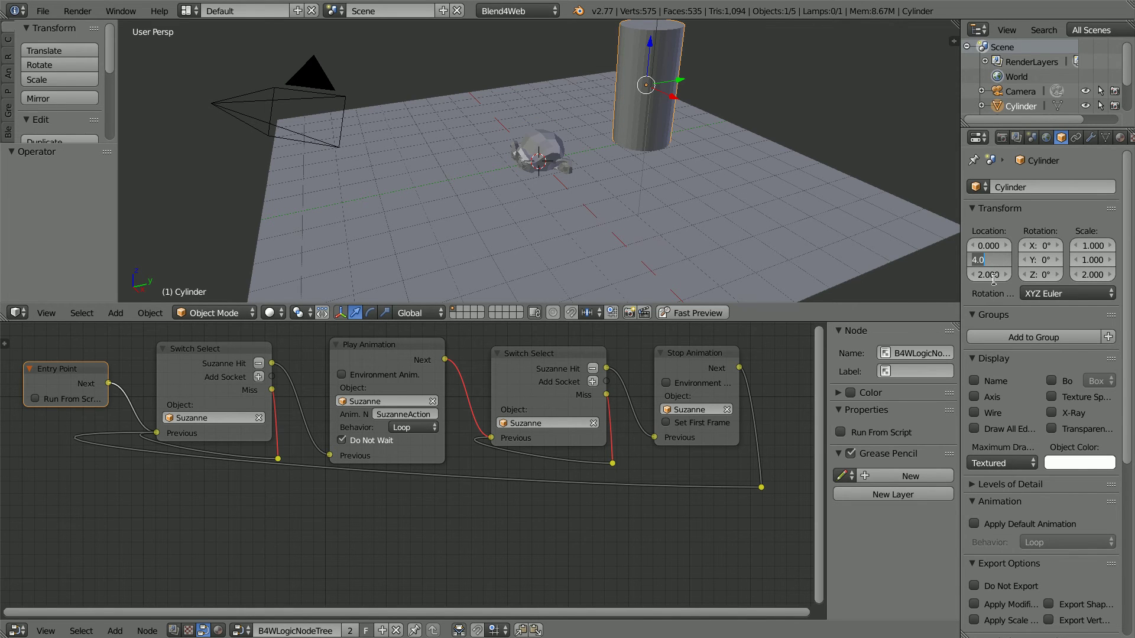
{"action": "left_click", "coordinate": [994, 278]}
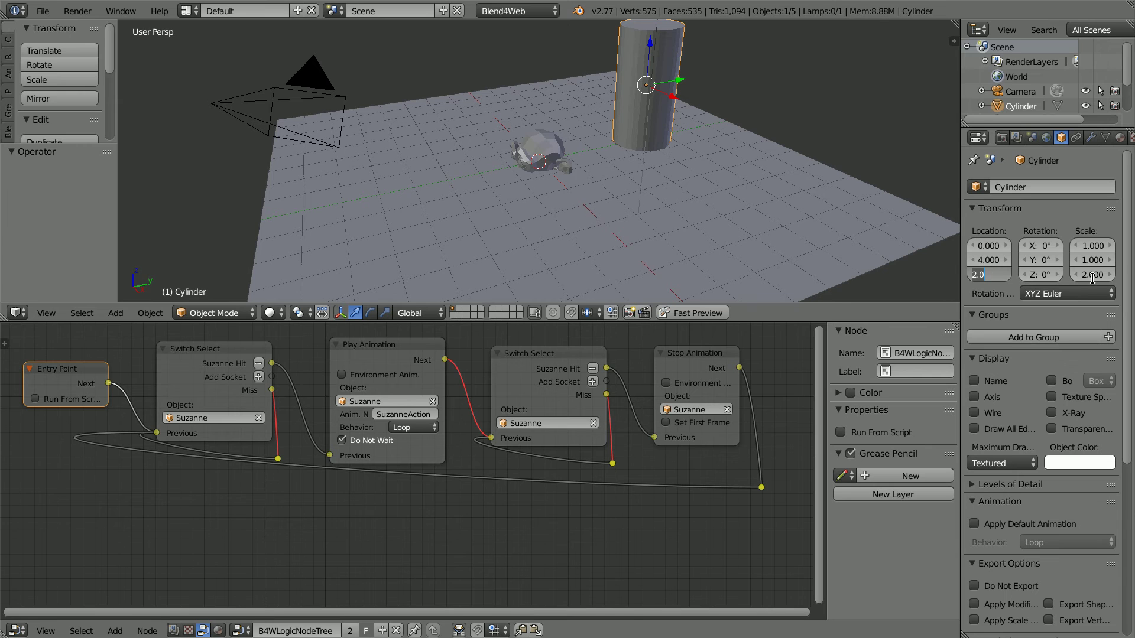
{"action": "left_click", "coordinate": [1092, 275]}
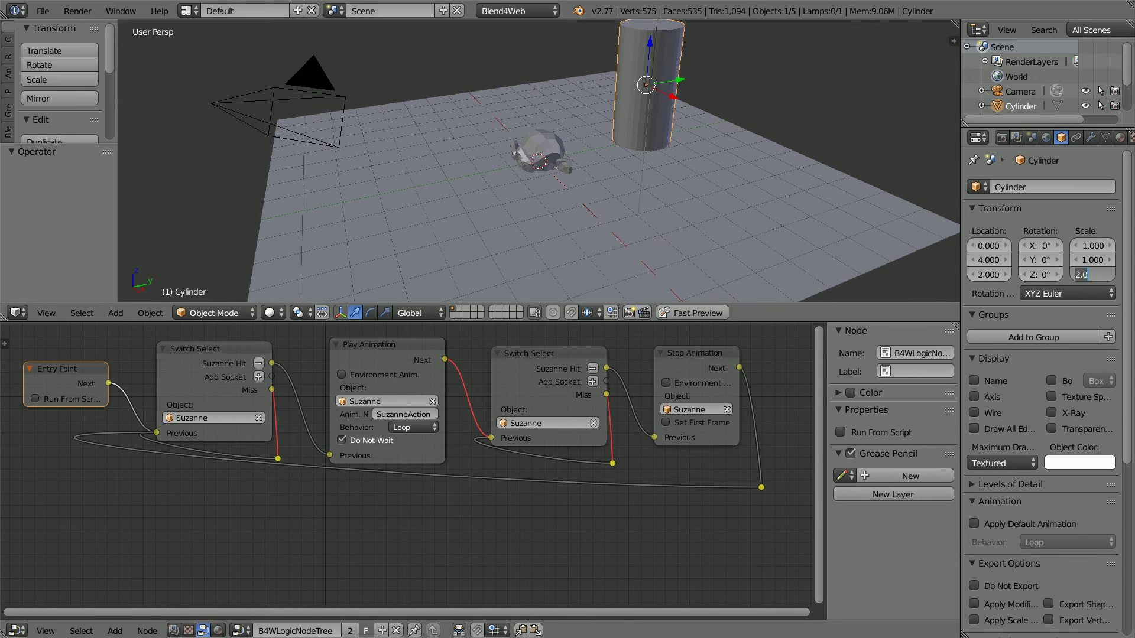
{"action": "key", "text": "Return"}
Step: Duplicate the cylinder and move the copy to Y -4
{"action": "key", "text": "shift+d"}
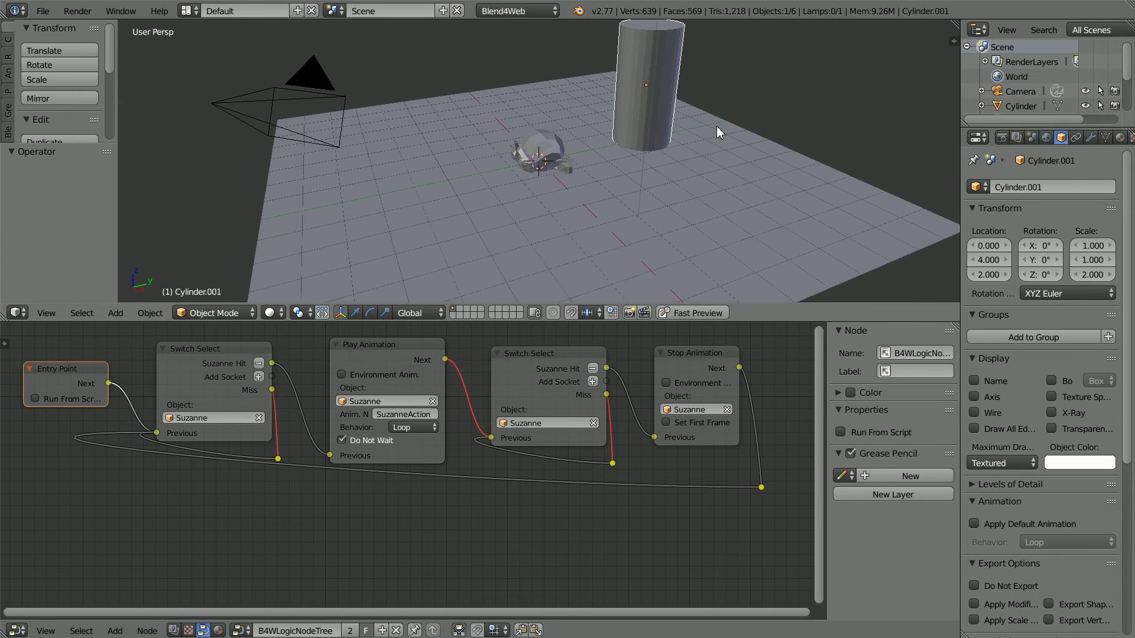
{"action": "right_click", "coordinate": [717, 126]}
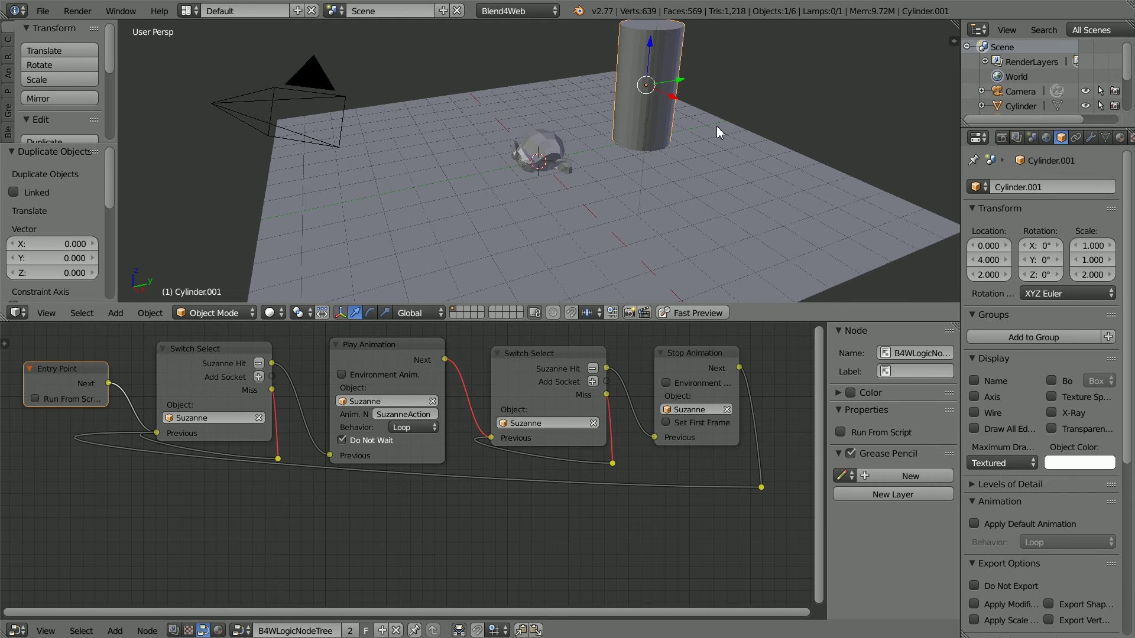
{"action": "left_click", "coordinate": [981, 261]}
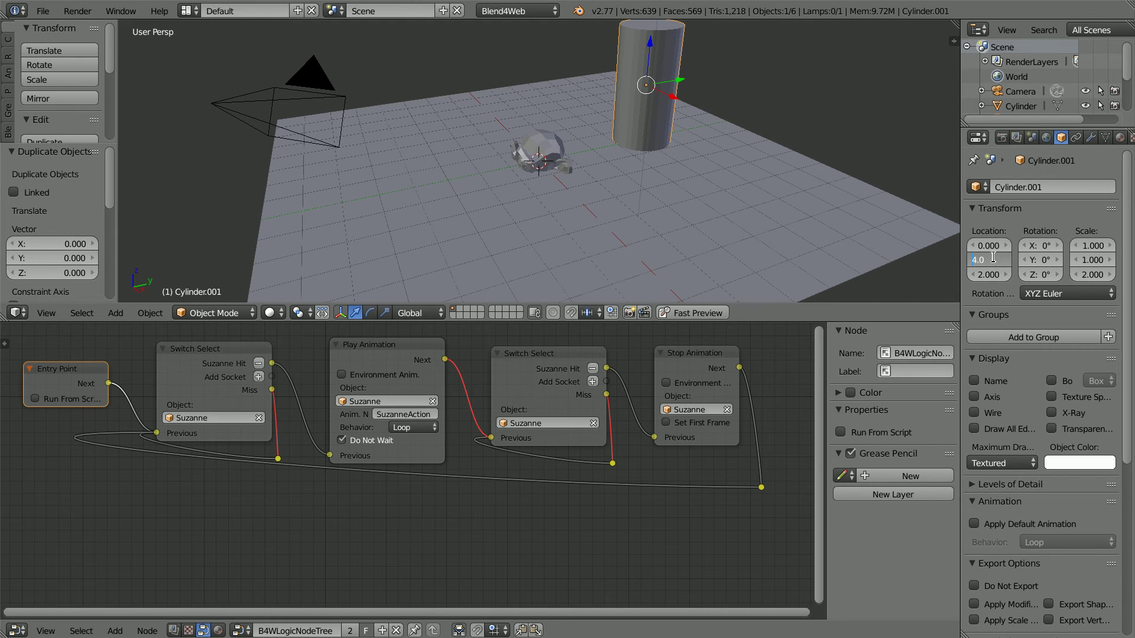
{"action": "type", "text": "-4.0"}
{"action": "key", "text": "Return"}
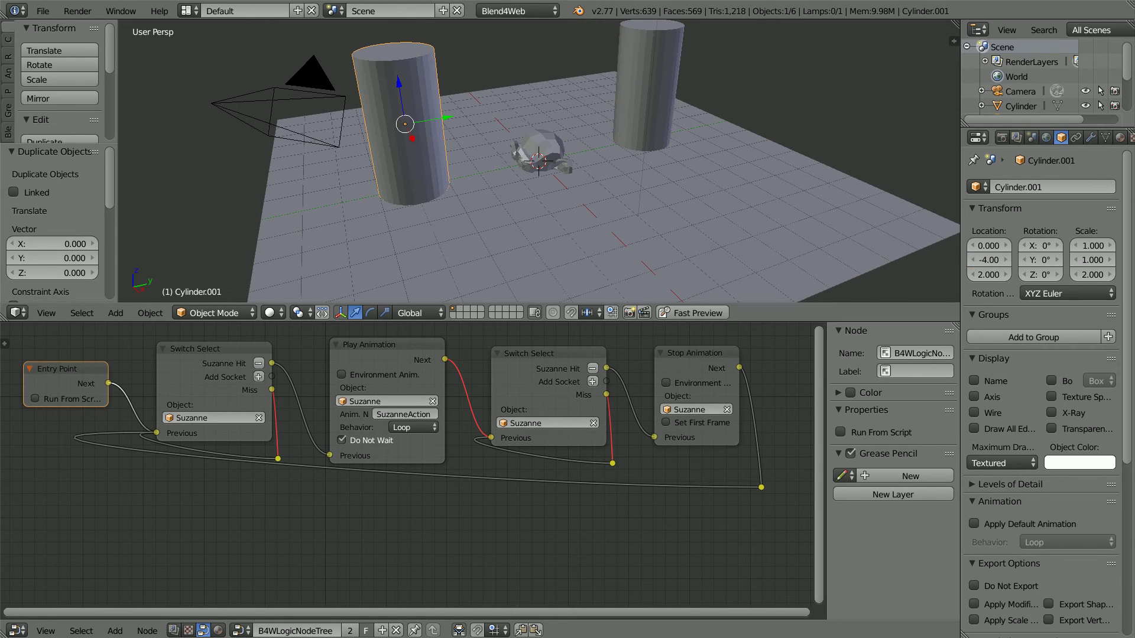
Step: Select Suzanne and move it to Y 4, Z 6
{"action": "right_click", "coordinate": [537, 149]}
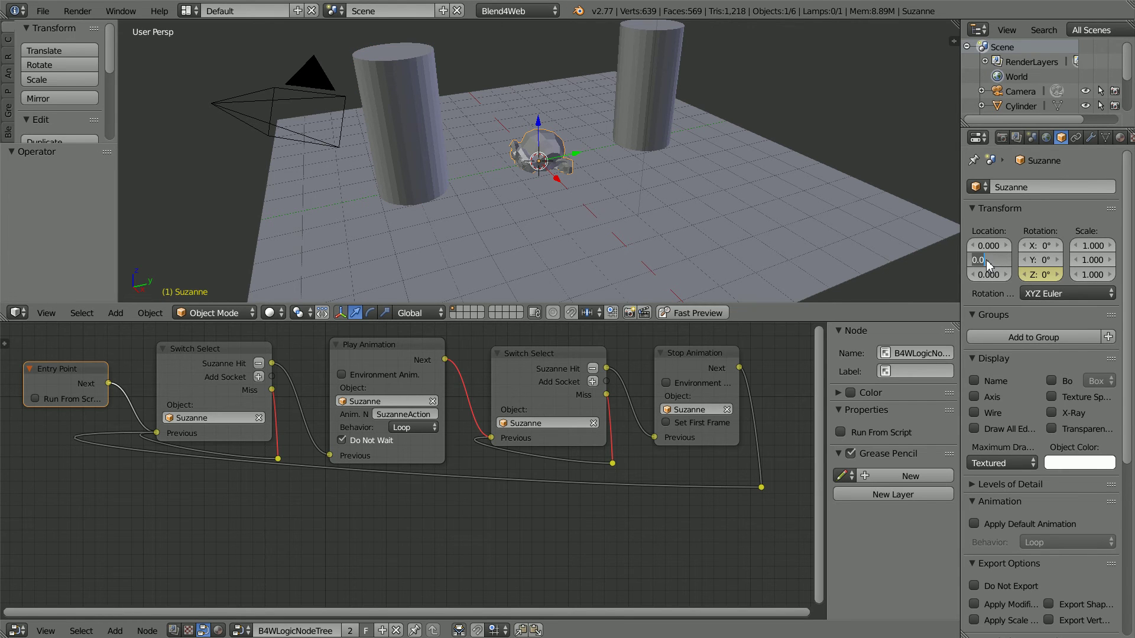
{"action": "left_click", "coordinate": [990, 264]}
{"action": "type", "text": "4"}
{"action": "key", "text": "Tab"}
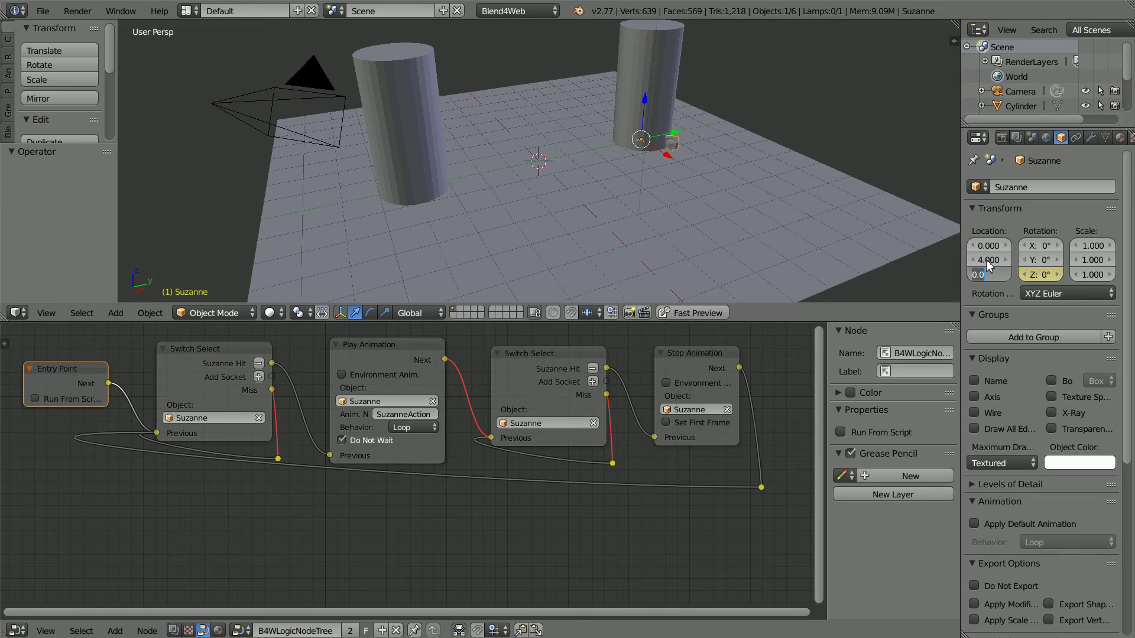
{"action": "type", "text": "6"}
{"action": "key", "text": "Return"}
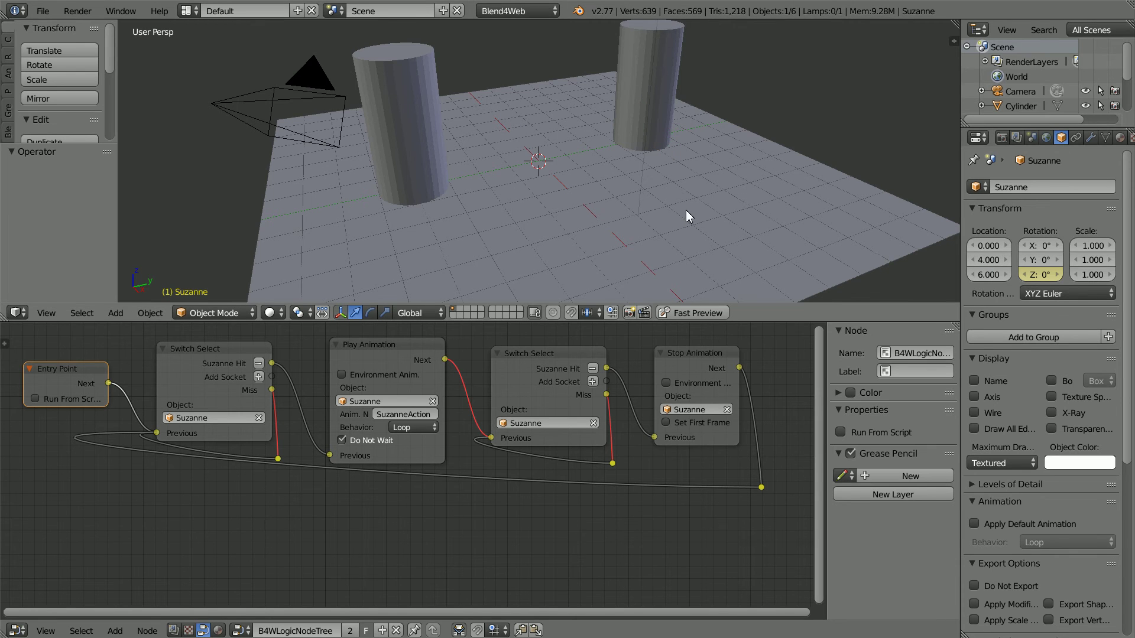
Step: Rotate Suzanne 90° around Z and apply the rotation to its mesh
{"action": "scroll", "coordinate": [687, 214], "scroll_direction": "down", "scroll_amount": 3}
{"action": "scroll", "coordinate": [686, 207], "scroll_direction": "down", "scroll_amount": 1}
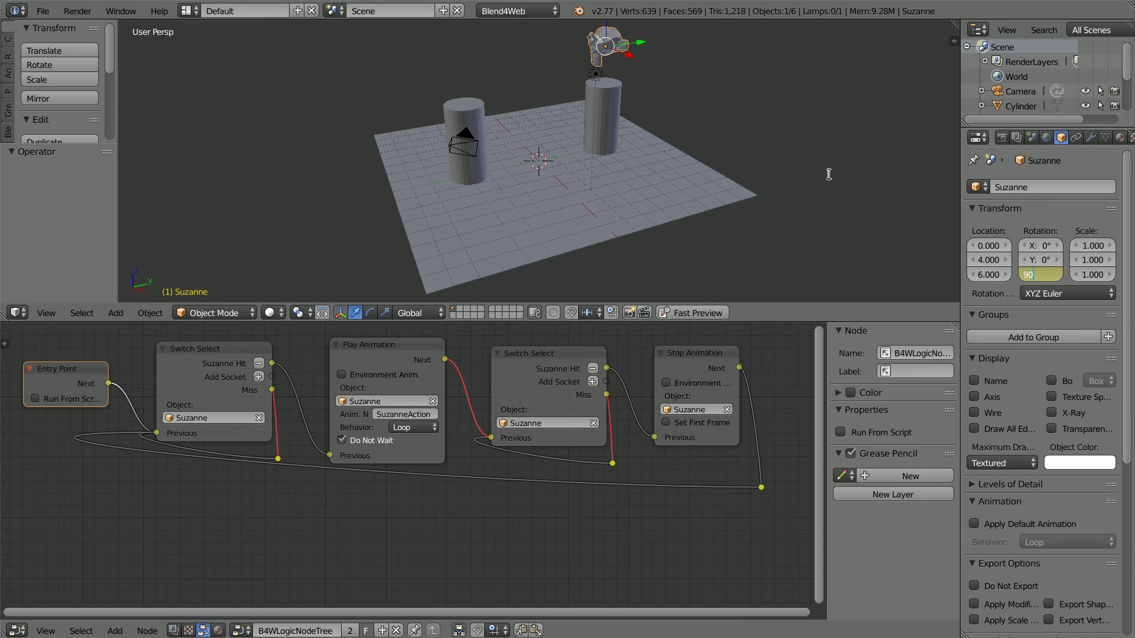
{"action": "key", "text": "Return"}
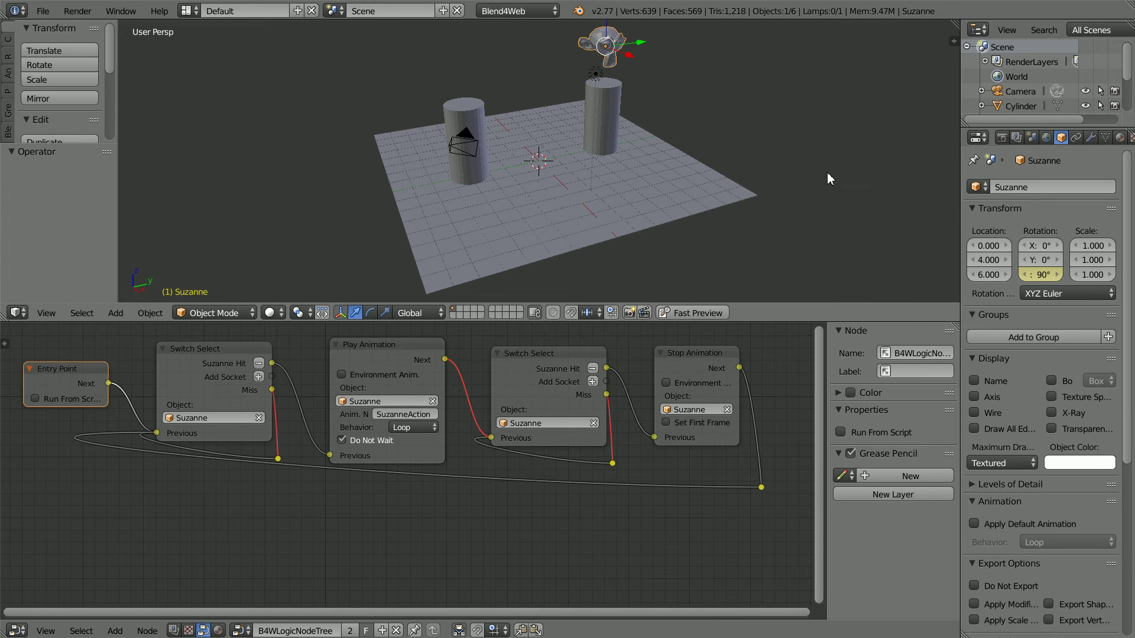
{"action": "left_click", "coordinate": [149, 312]}
{"action": "mouse_move", "coordinate": [172, 428]}
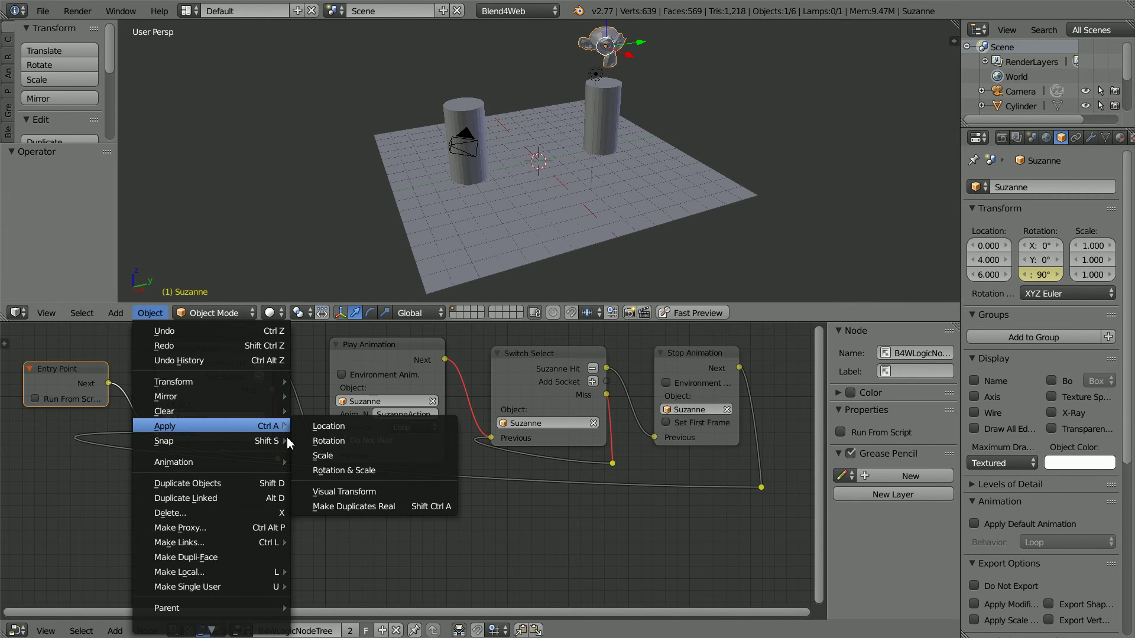
{"action": "left_click", "coordinate": [394, 445]}
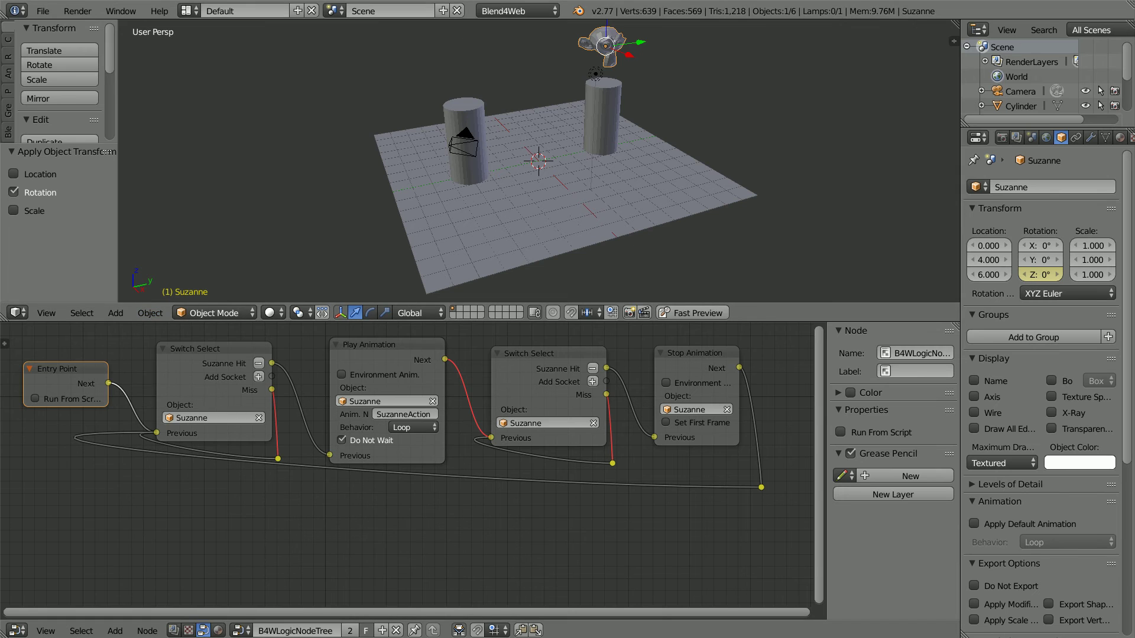
{"action": "left_click", "coordinate": [36, 11]}
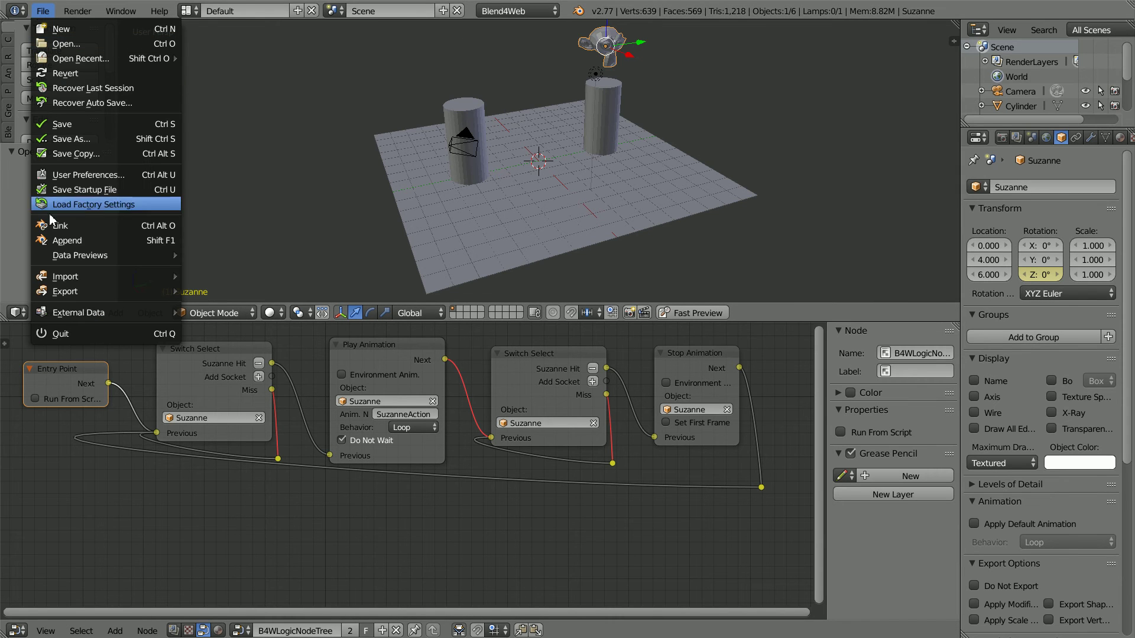
Step: Append the Cylinder object from canTut14a.blend in the spinning folder
{"action": "left_click", "coordinate": [115, 242]}
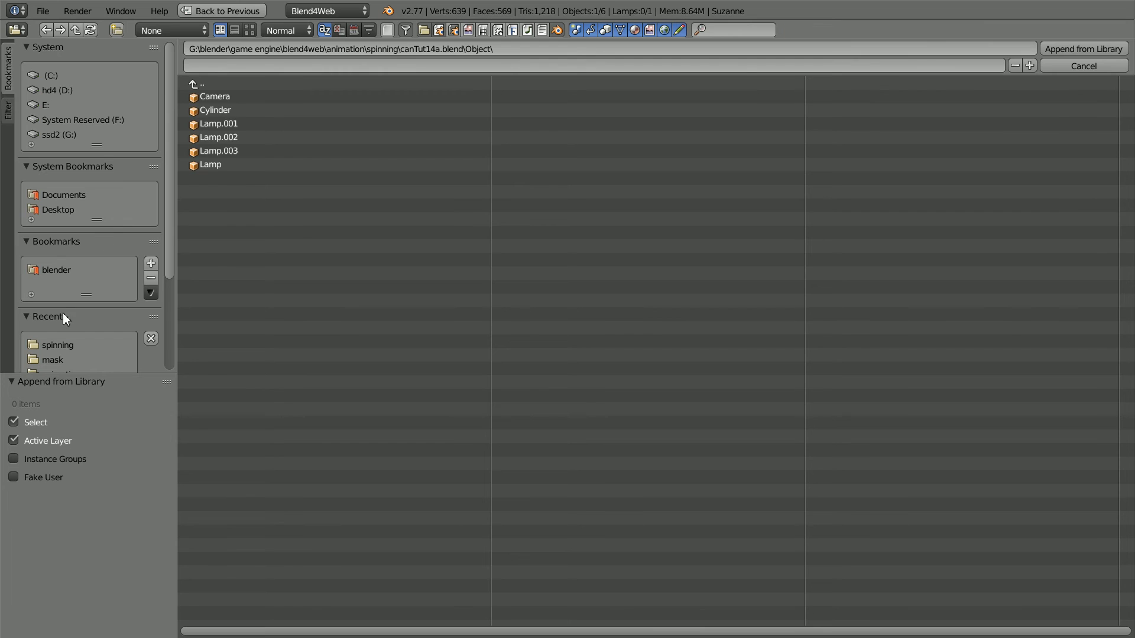
{"action": "left_click", "coordinate": [62, 344]}
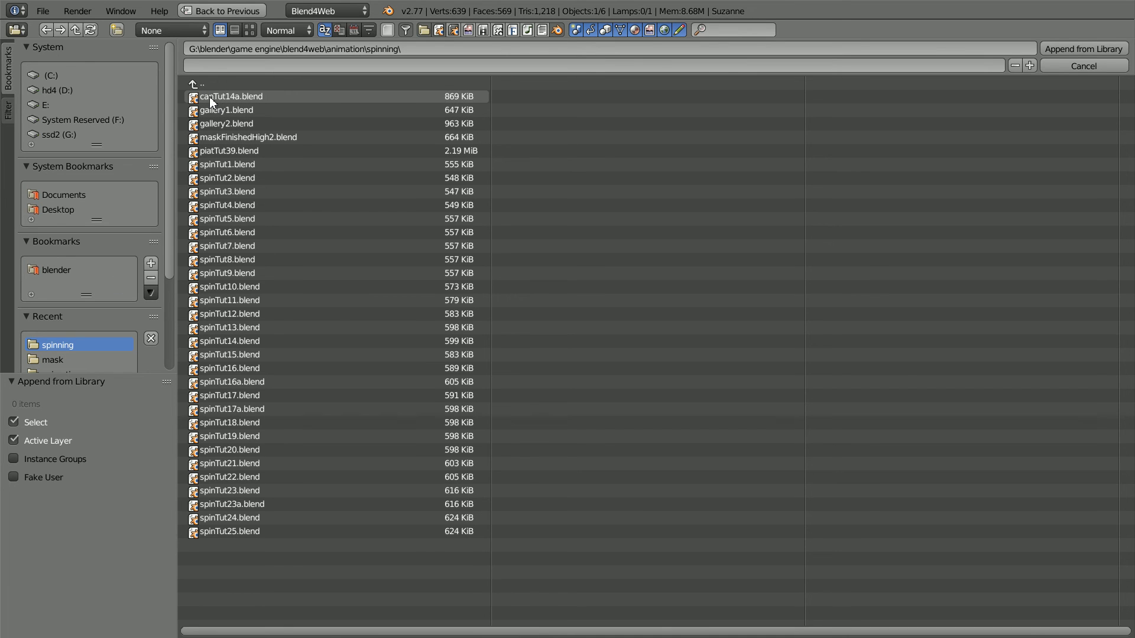
{"action": "double_click", "coordinate": [231, 97]}
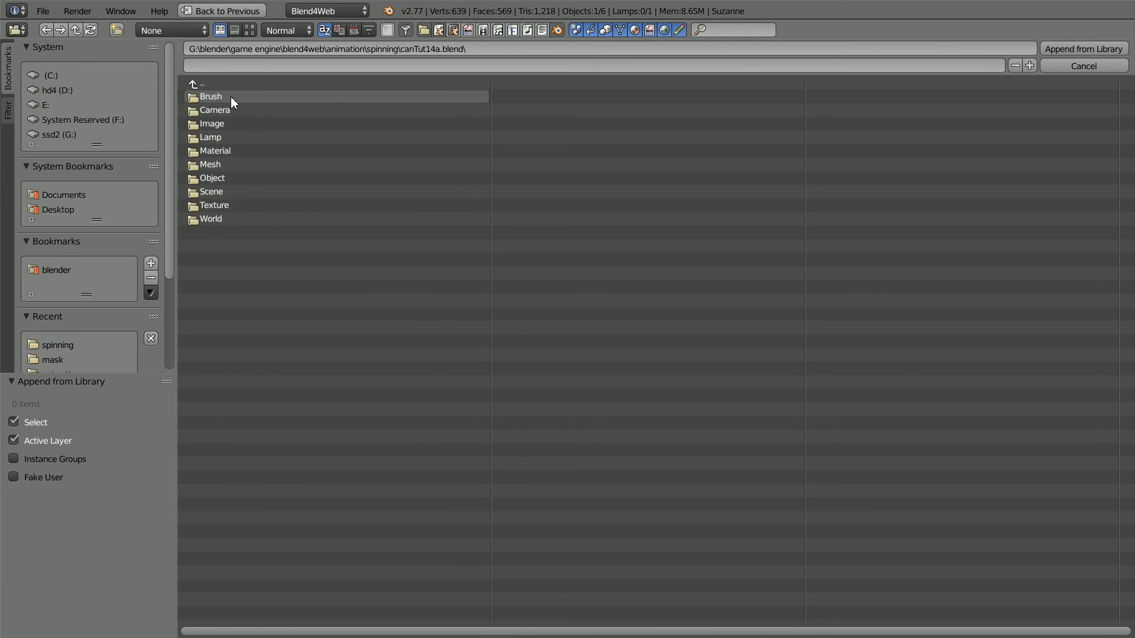
{"action": "left_click", "coordinate": [208, 179]}
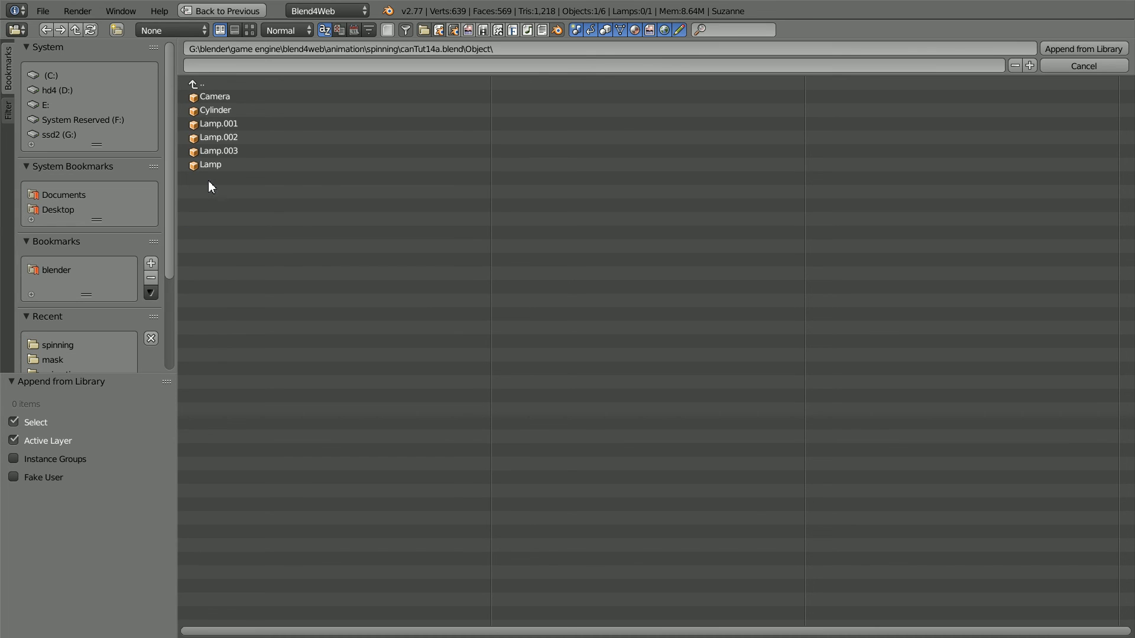
{"action": "left_click", "coordinate": [211, 112]}
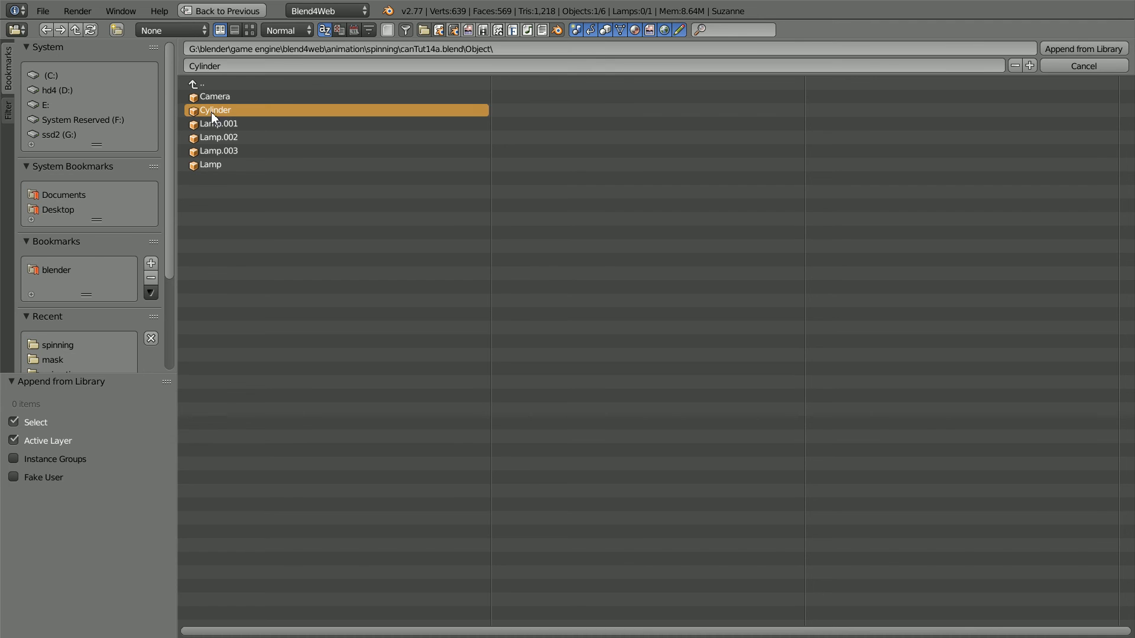
{"action": "left_click", "coordinate": [1054, 49]}
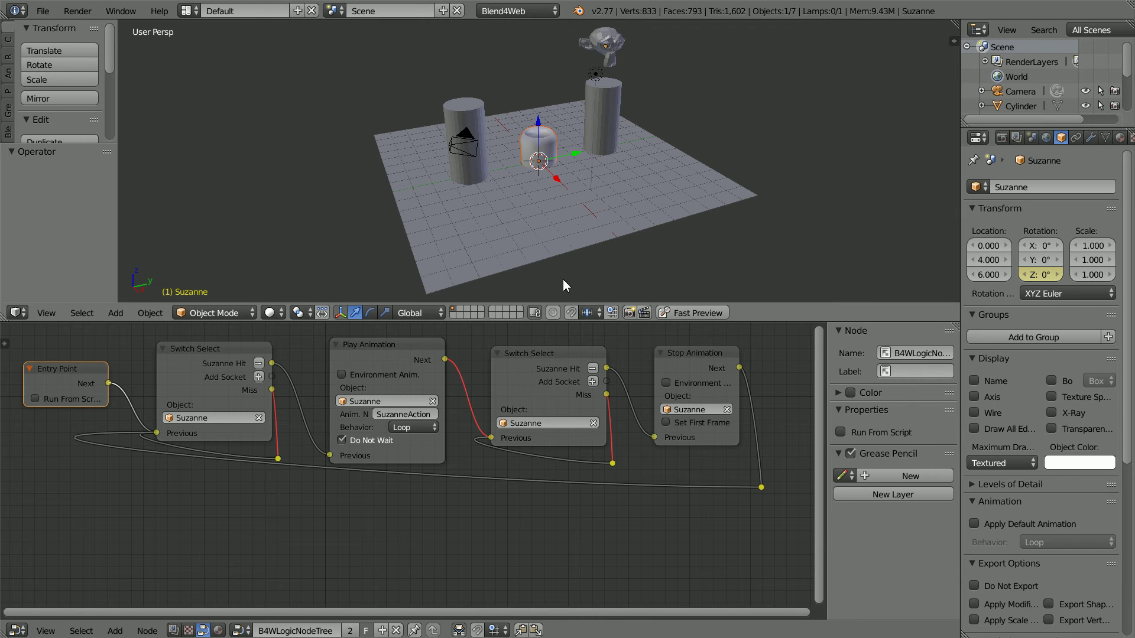
Step: Rename the appended cylinder to coke and switch the viewport to Material shading
{"action": "right_click", "coordinate": [500, 248]}
{"action": "right_click", "coordinate": [530, 145]}
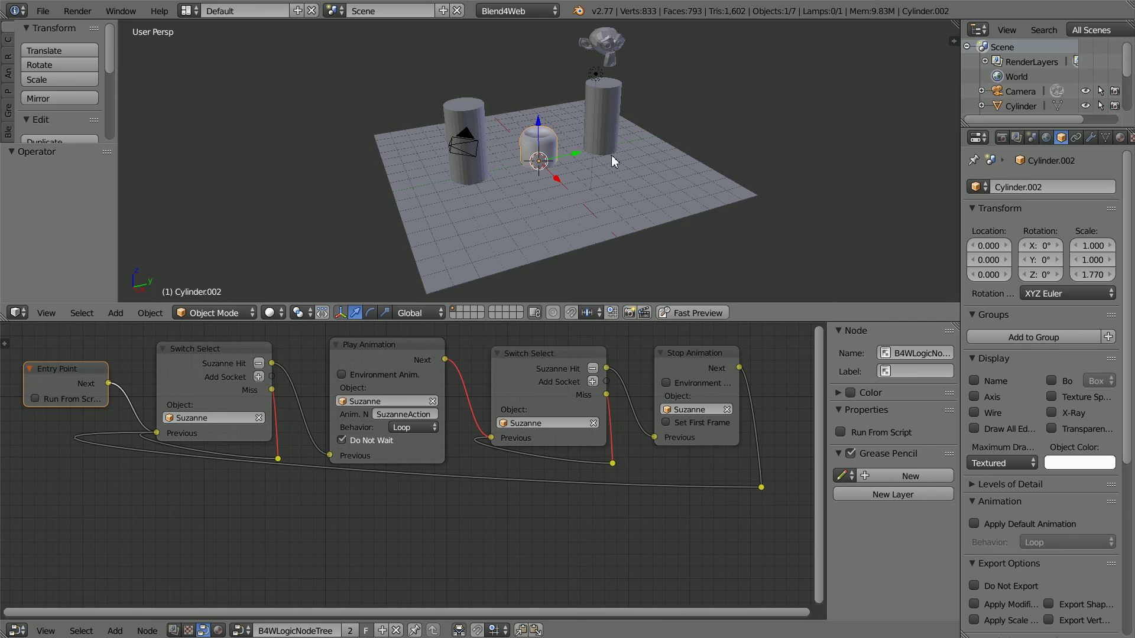
{"action": "left_click", "coordinate": [1015, 188]}
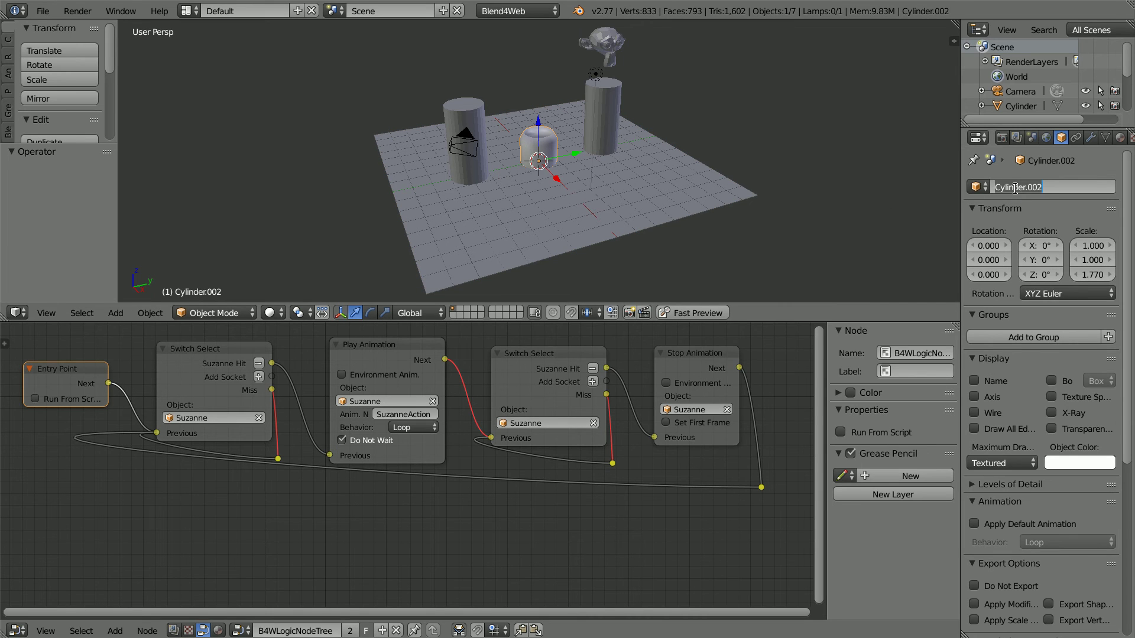
{"action": "type", "text": "coke"}
{"action": "key", "text": "Return"}
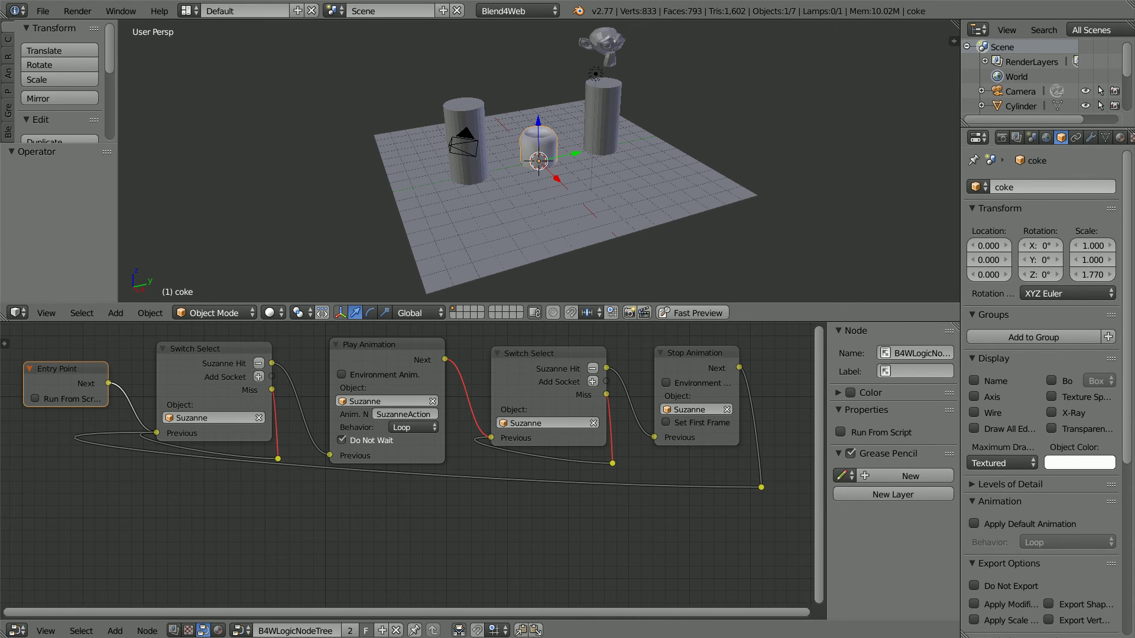
{"action": "left_click", "coordinate": [267, 313]}
{"action": "left_click", "coordinate": [325, 232]}
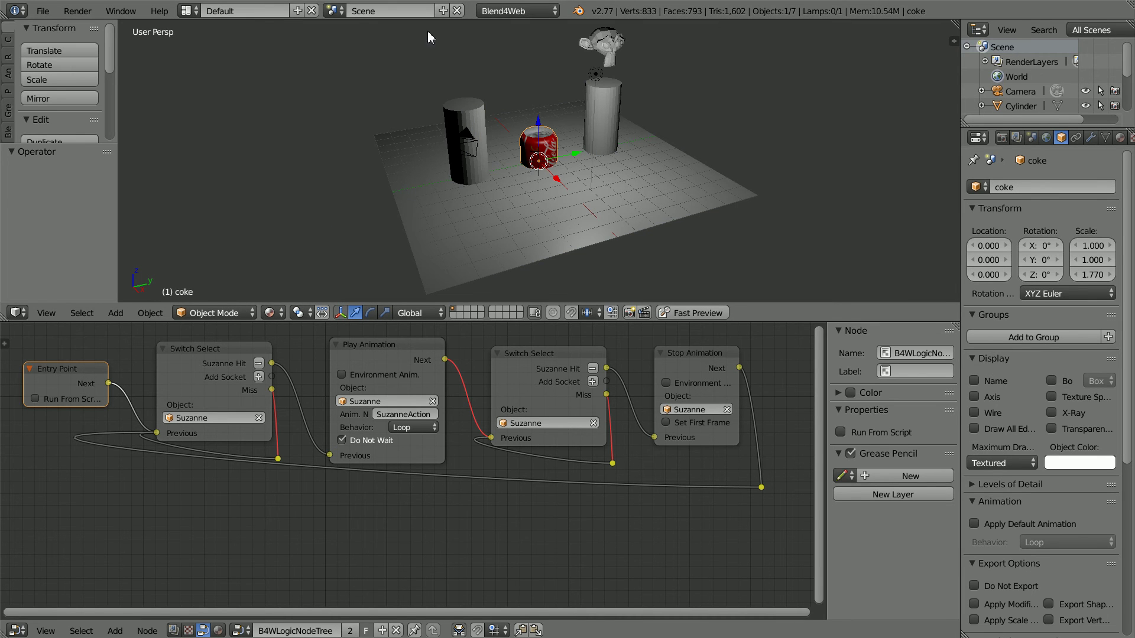
Step: Scale the coke can to 0.66 and place it at Y -4, Z 6
{"action": "key", "text": "s"}
{"action": "type", "text": "0.66"}
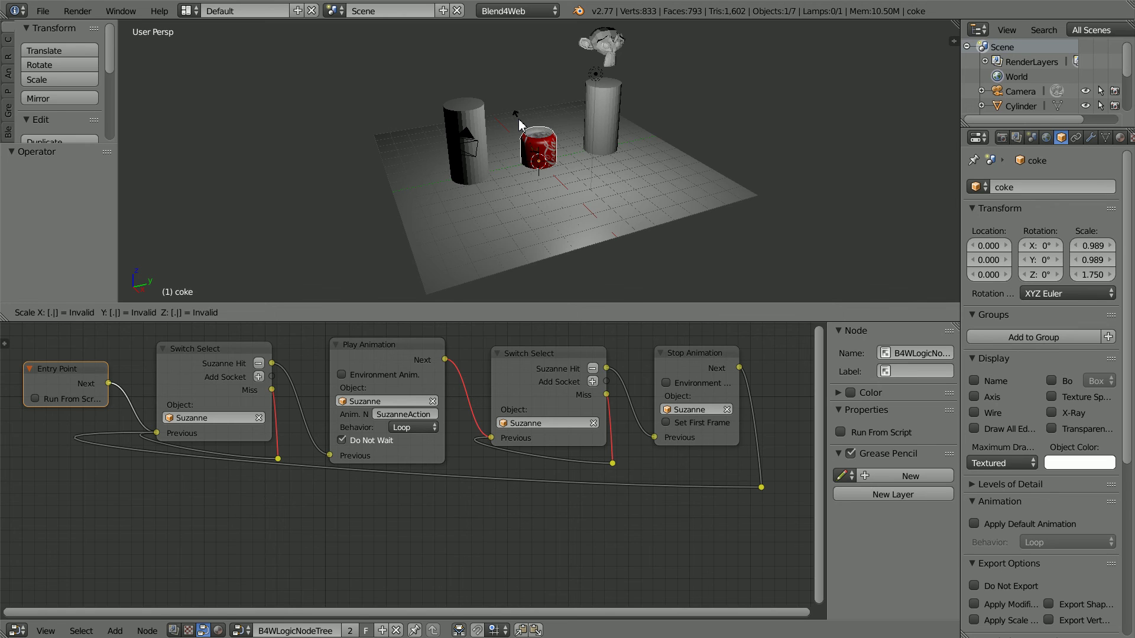
{"action": "key", "text": "Return"}
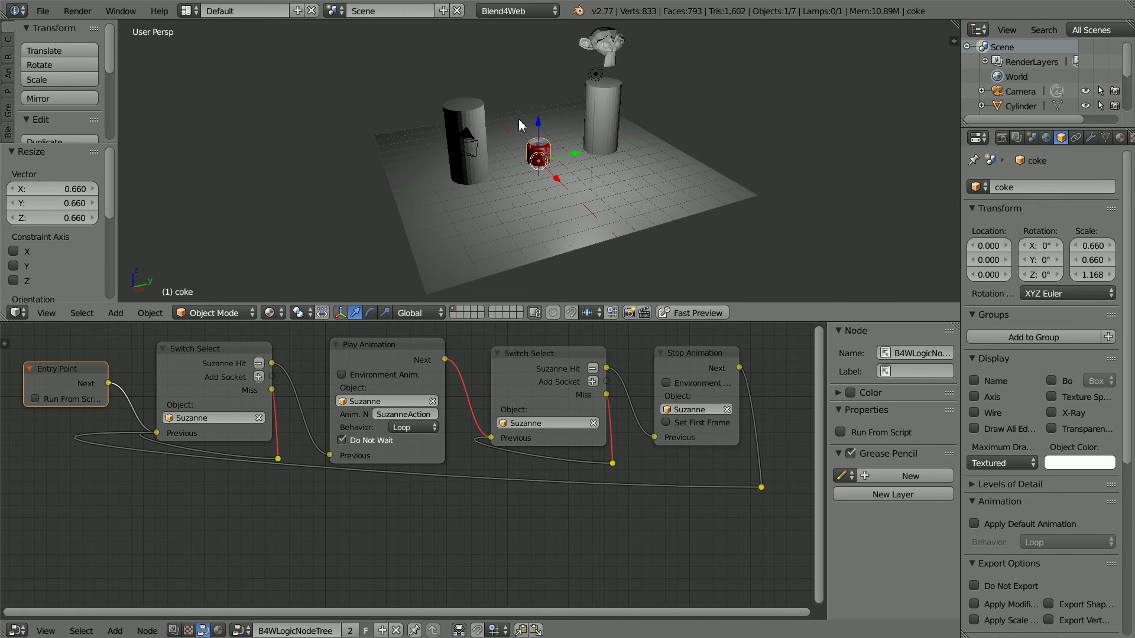
{"action": "left_click", "coordinate": [988, 261]}
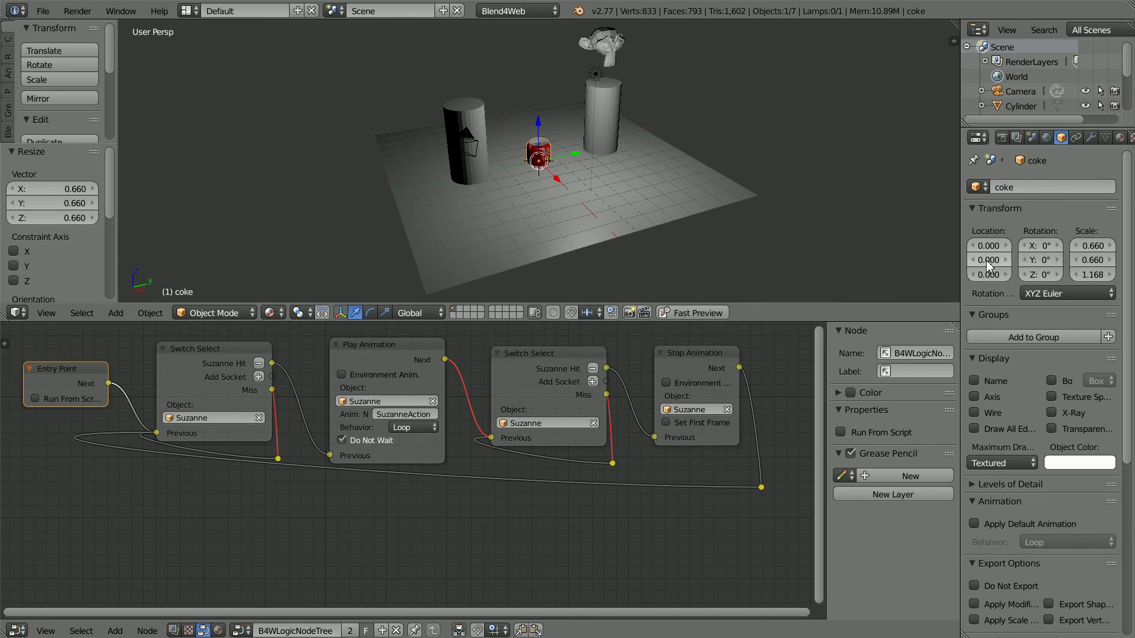
{"action": "key", "text": "BackSpace"}
{"action": "type", "text": "-4"}
{"action": "key", "text": "Tab"}
{"action": "type", "text": "6"}
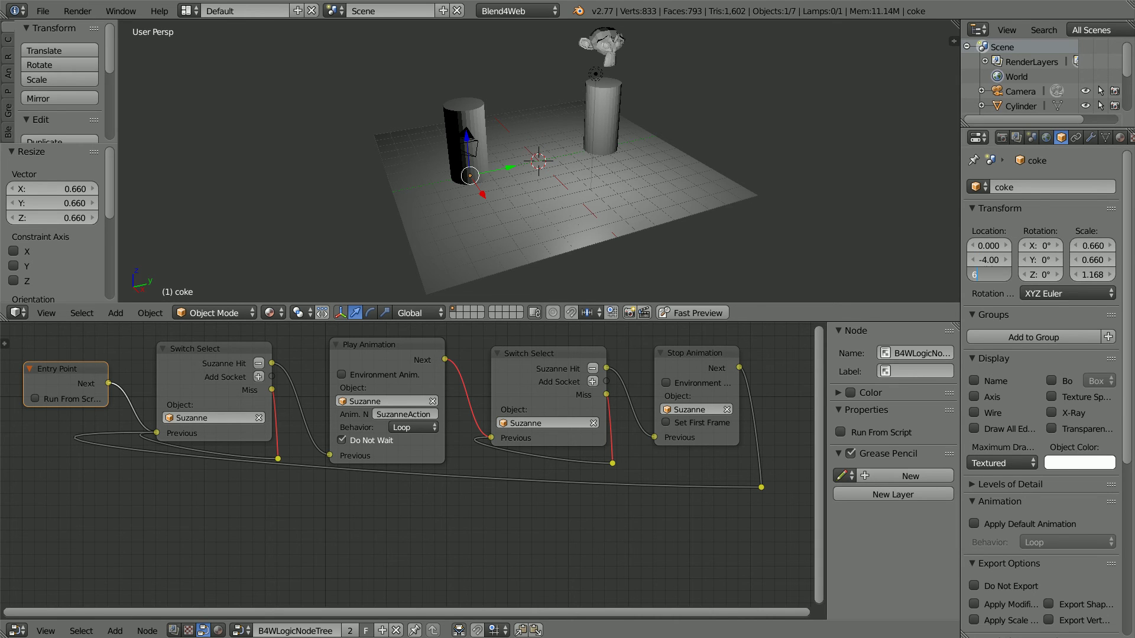
{"action": "key", "text": "Return"}
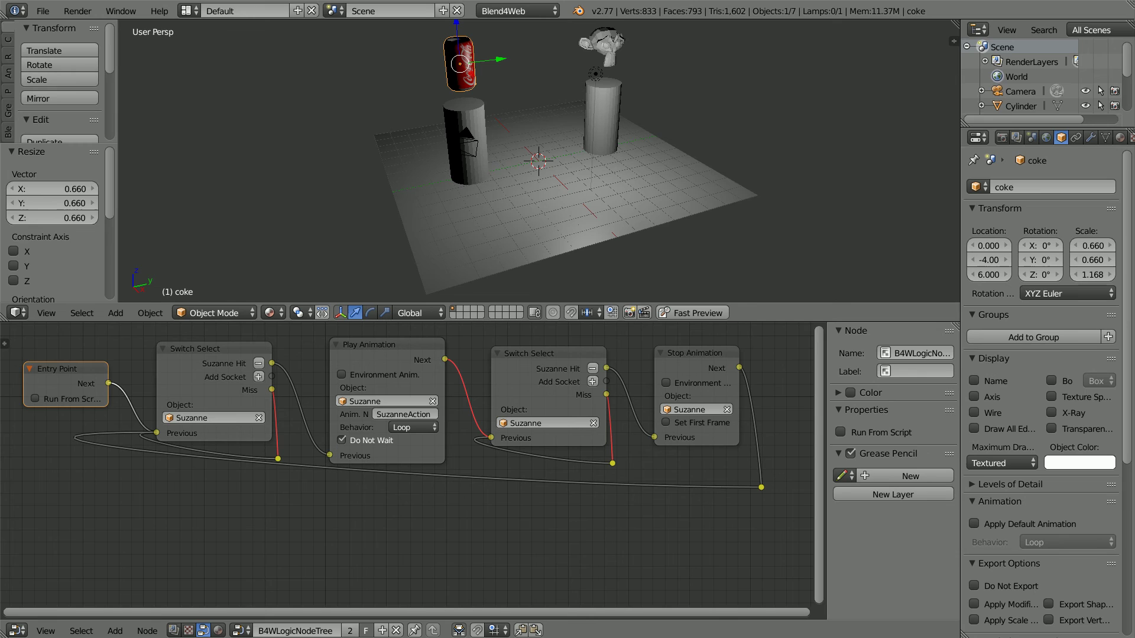
Step: Tilt the can -30° on X and apply the rotation
{"action": "left_click", "coordinate": [1033, 247]}
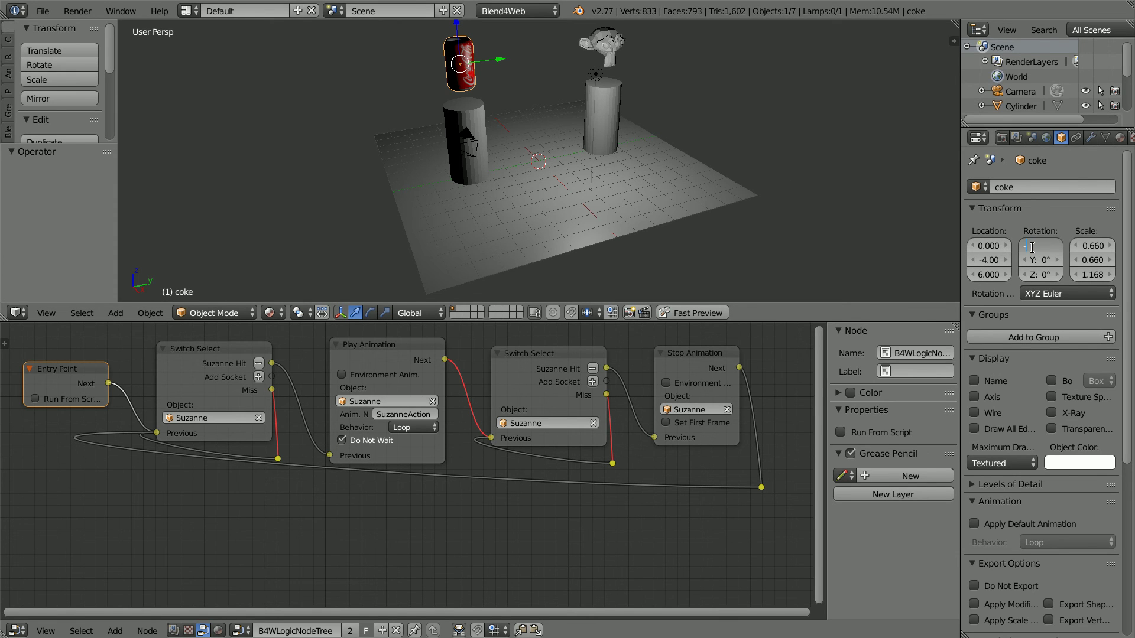
{"action": "type", "text": "-30"}
{"action": "key", "text": "Return"}
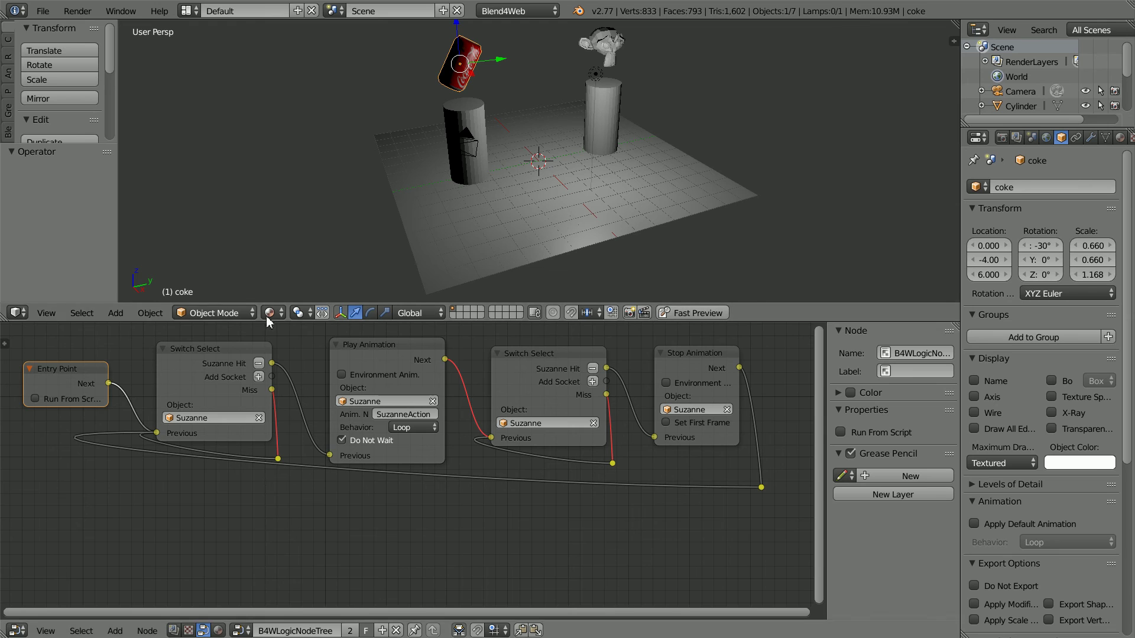
{"action": "left_click", "coordinate": [158, 313]}
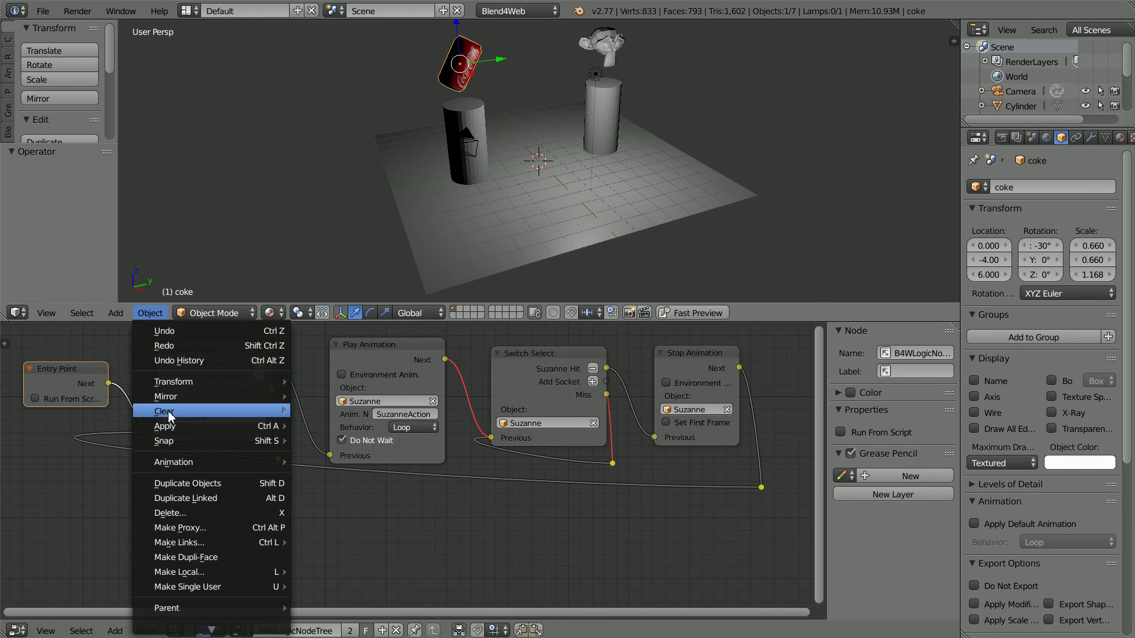
{"action": "mouse_move", "coordinate": [171, 429]}
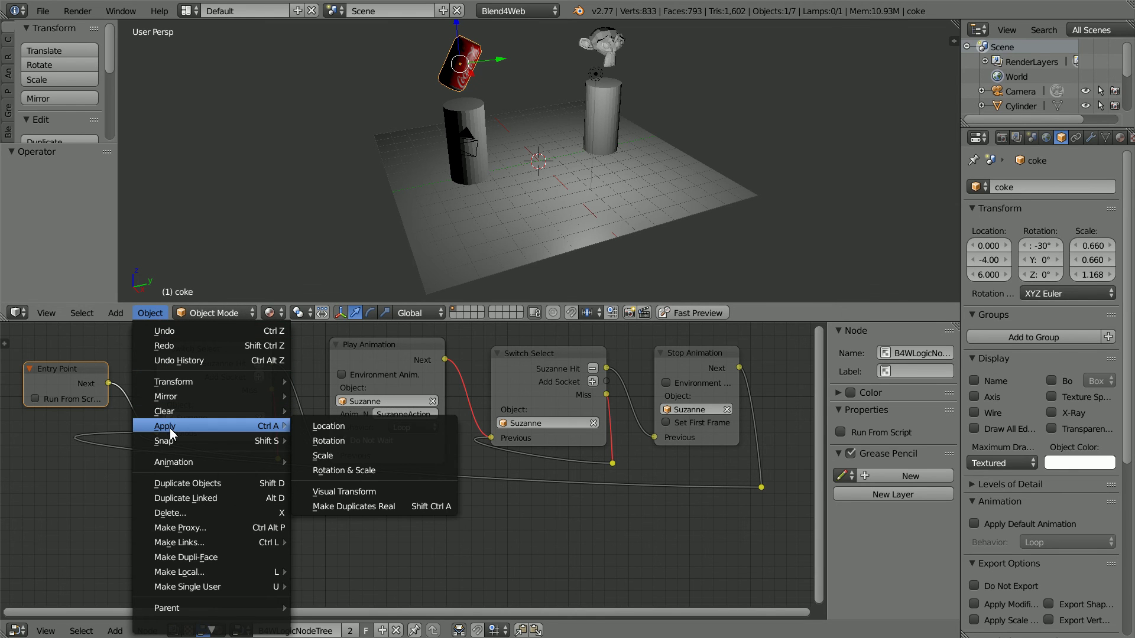
{"action": "left_click", "coordinate": [388, 445]}
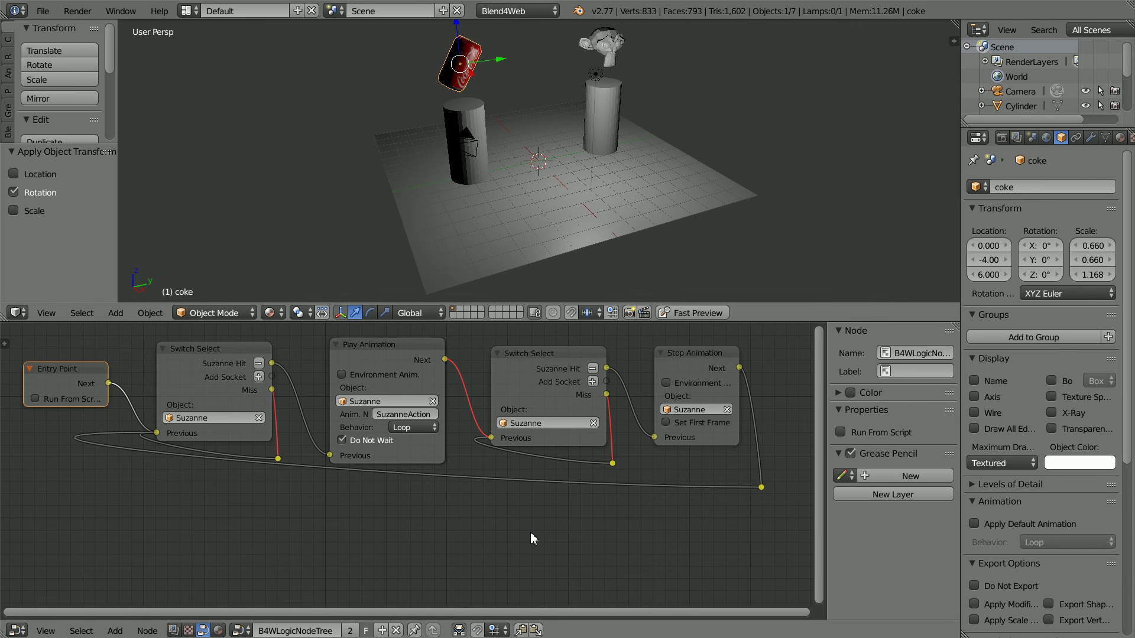
Step: Duplicate the whole logic node chain and place the copy below the original
{"action": "key", "text": "a"}
{"action": "key", "text": "a"}
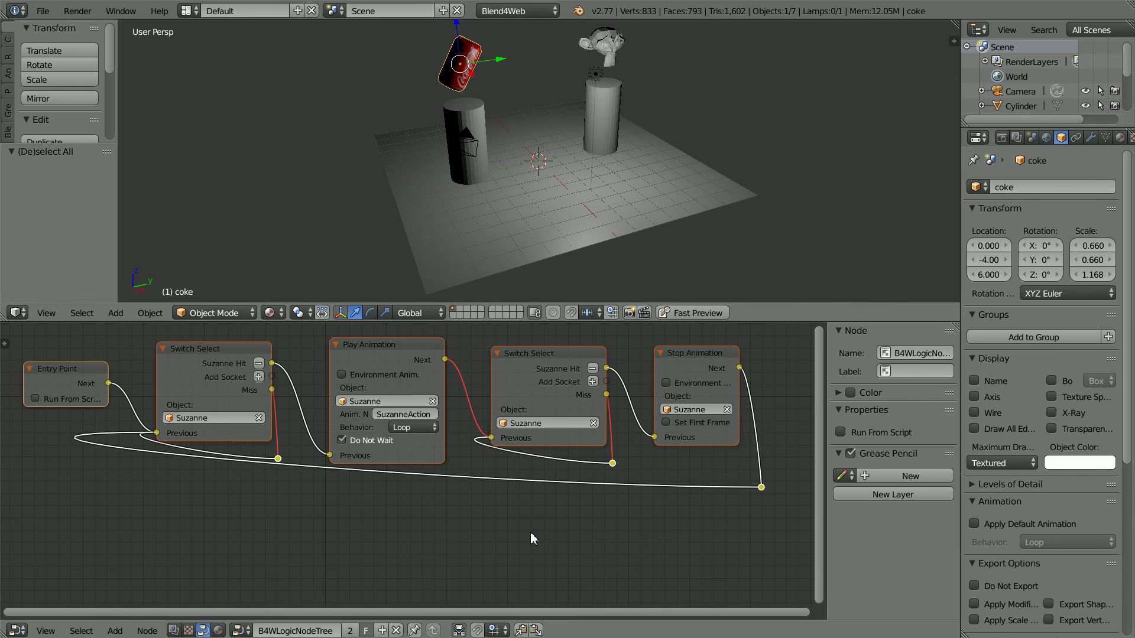
{"action": "key", "text": "shift+d"}
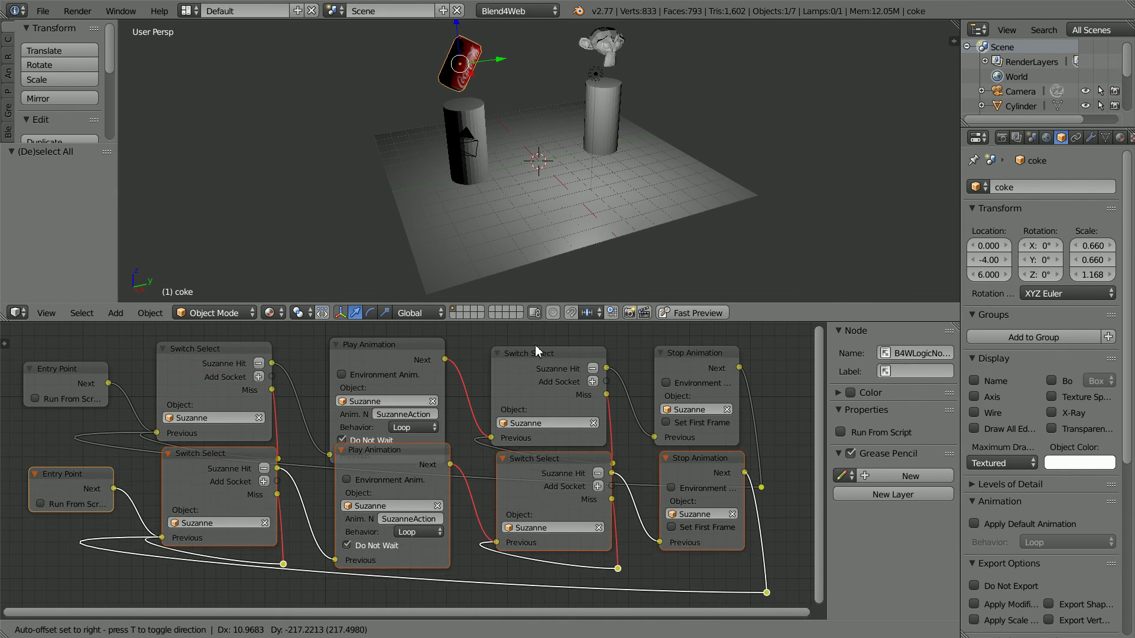
{"action": "left_click", "coordinate": [534, 391]}
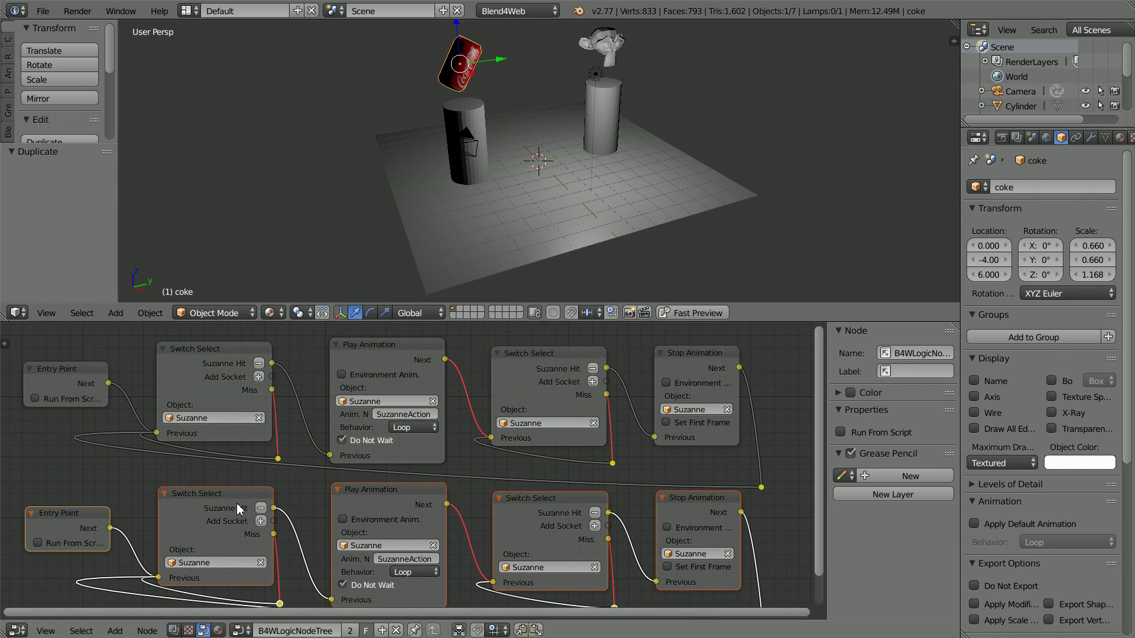
Step: Set the copied Switch Select, Play Animation, Switch Select and Stop Animation nodes to coke
{"action": "left_click", "coordinate": [223, 561]}
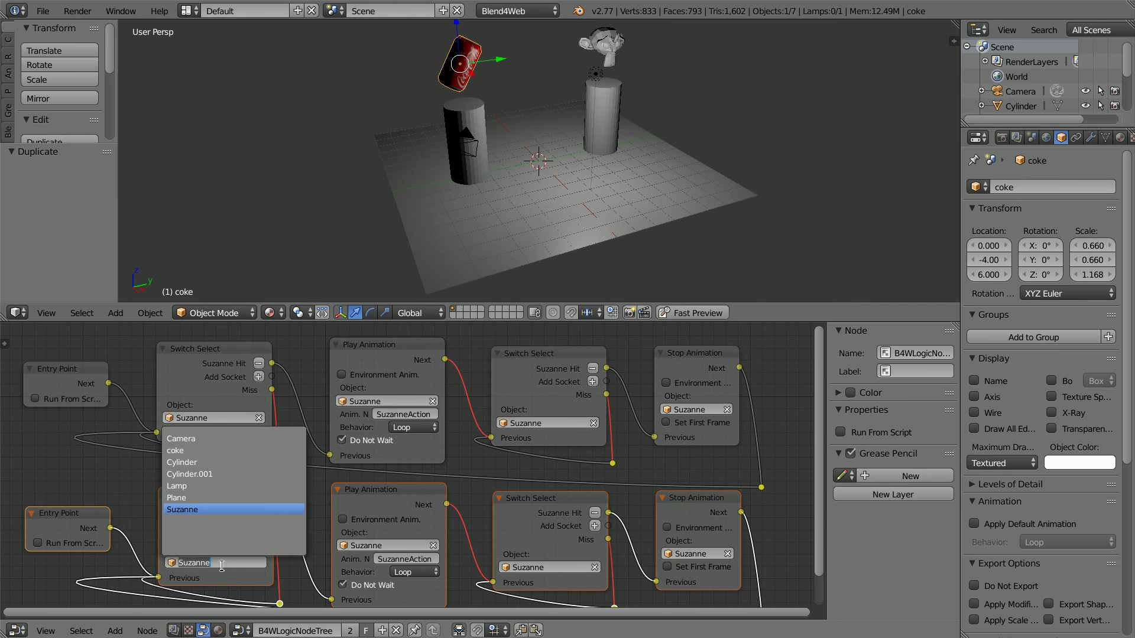
{"action": "left_click", "coordinate": [202, 450]}
{"action": "left_click", "coordinate": [374, 546]}
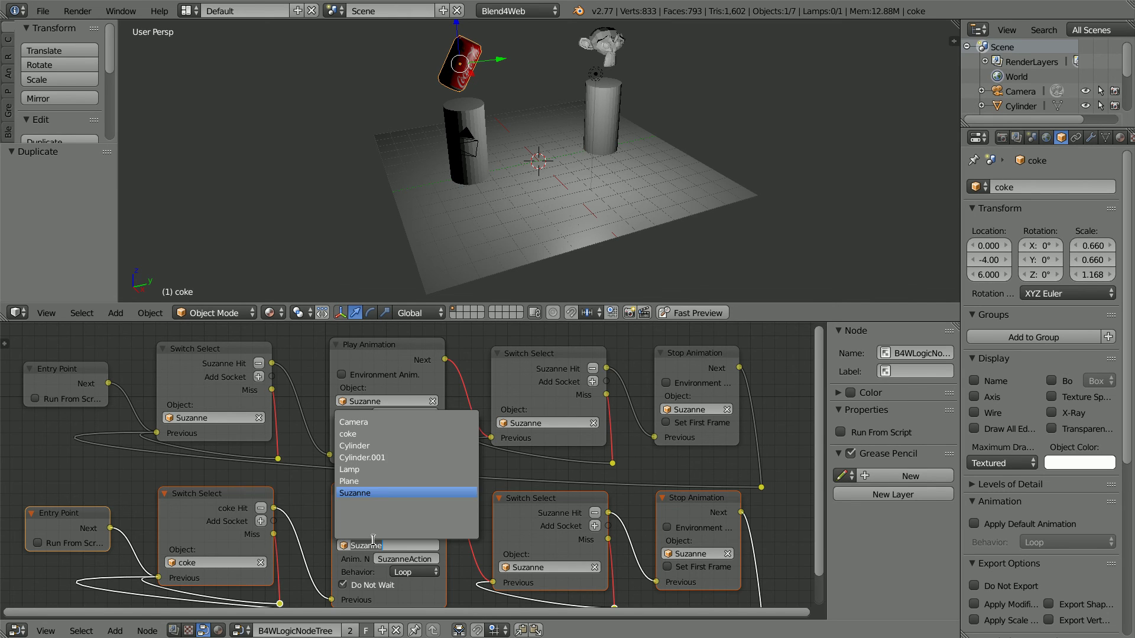
{"action": "left_click", "coordinate": [392, 434]}
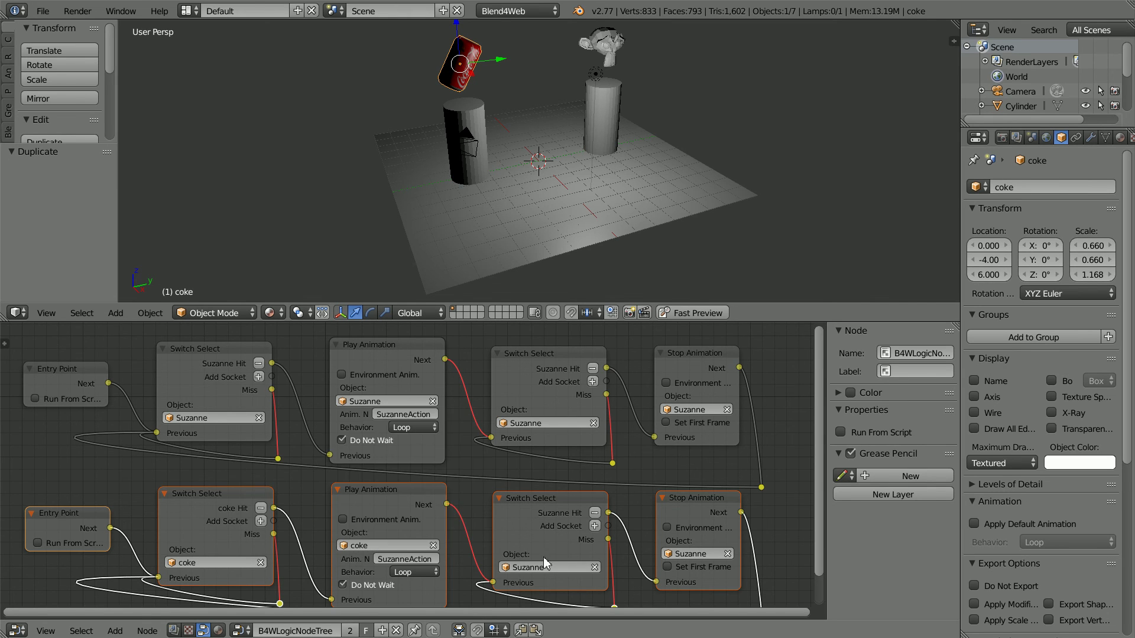
{"action": "left_click", "coordinate": [572, 565]}
{"action": "left_click", "coordinate": [535, 458]}
{"action": "left_click", "coordinate": [694, 552]}
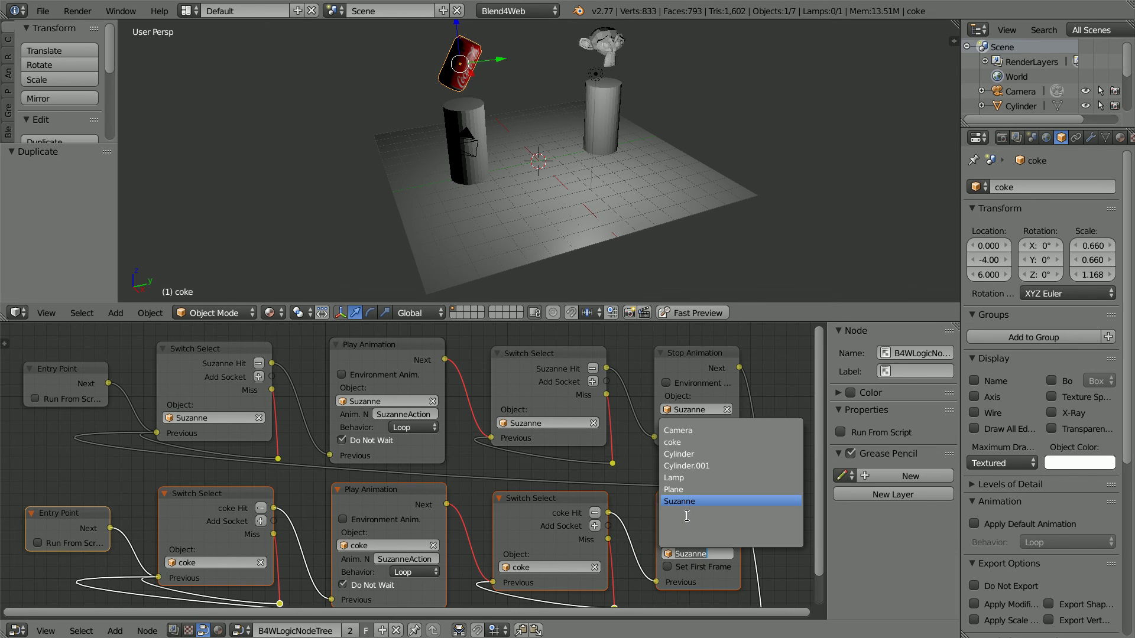
{"action": "left_click", "coordinate": [685, 445]}
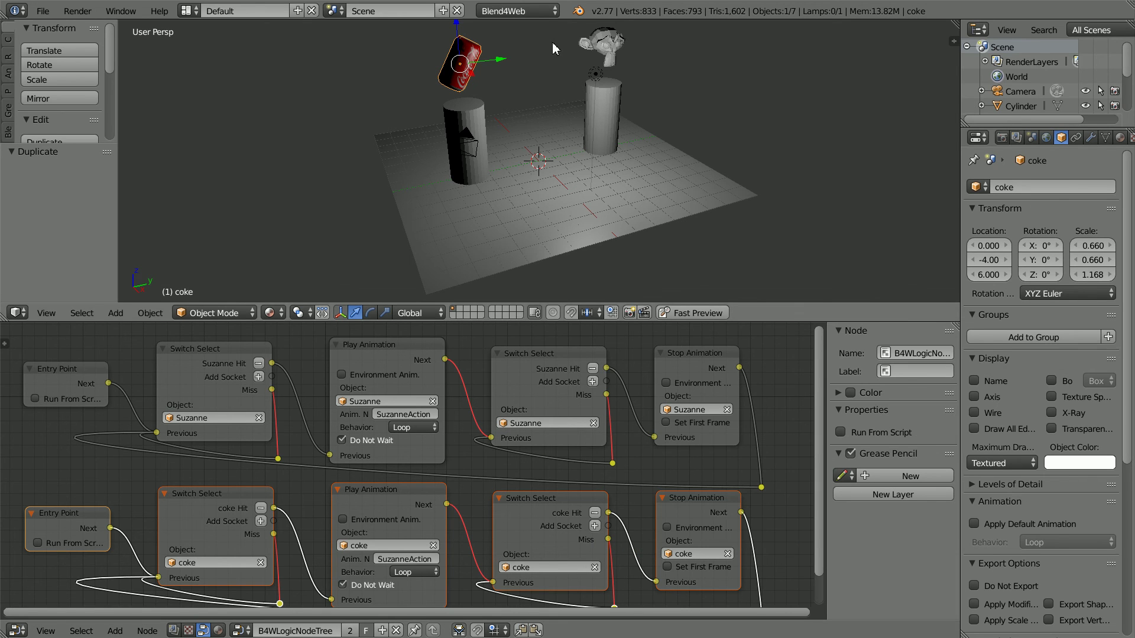
Step: Align the active camera to a right-side view orbited to look down on the ground
{"action": "left_click", "coordinate": [46, 313]}
{"action": "left_click", "coordinate": [118, 442]}
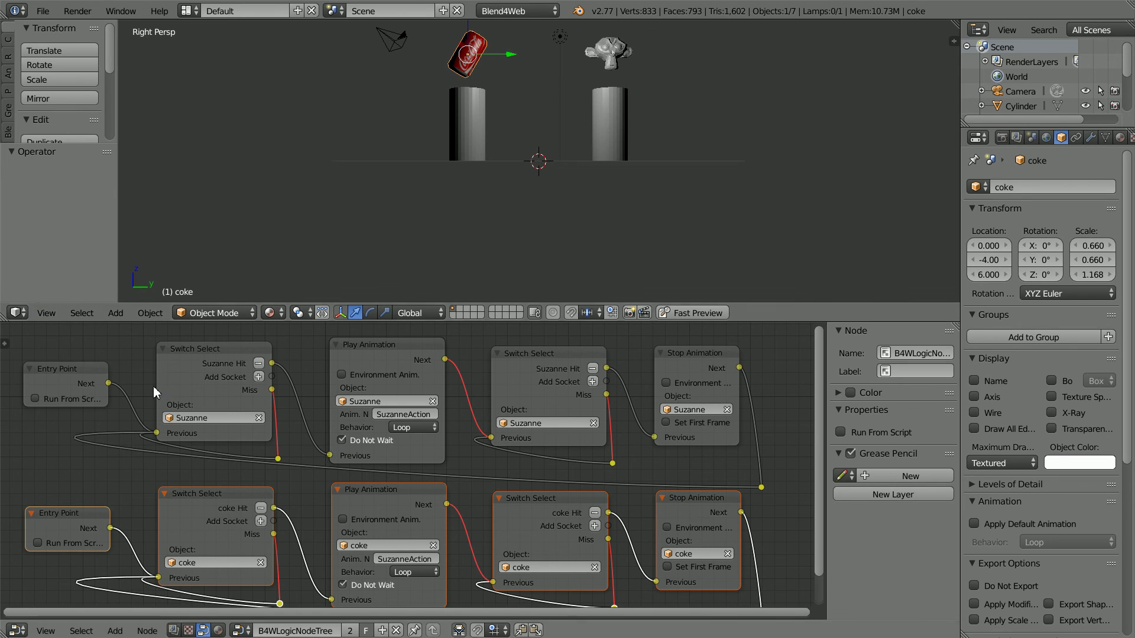
{"action": "middle_click_drag", "start_coordinate": [523, 106], "coordinate": [523, 131]}
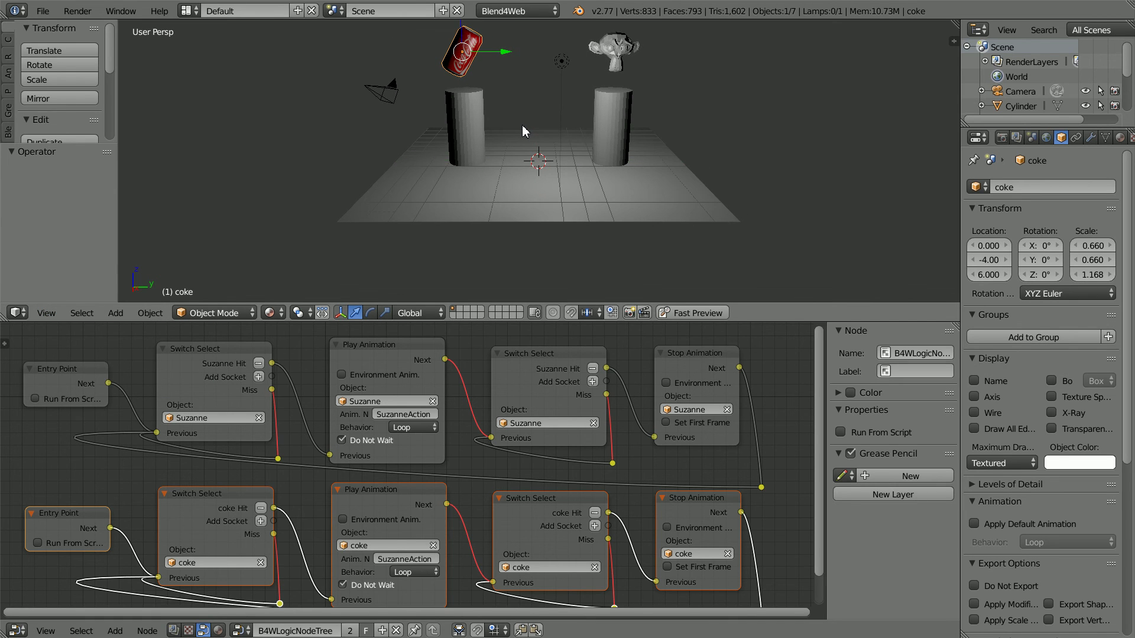
{"action": "left_click", "coordinate": [46, 312]}
{"action": "mouse_move", "coordinate": [74, 527]}
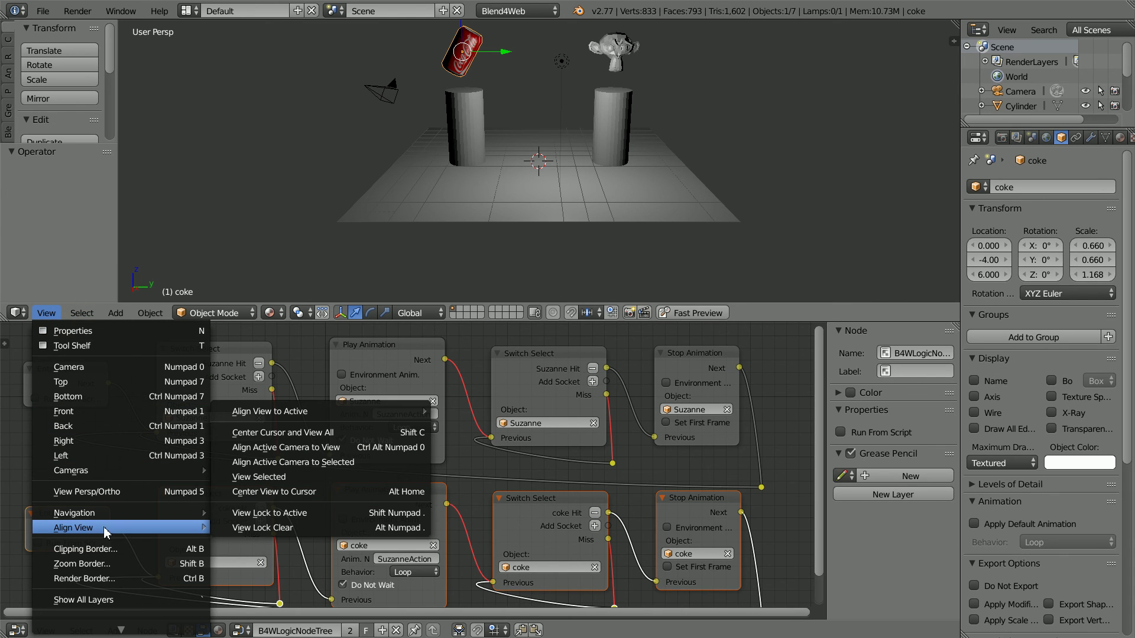
{"action": "left_click", "coordinate": [353, 447]}
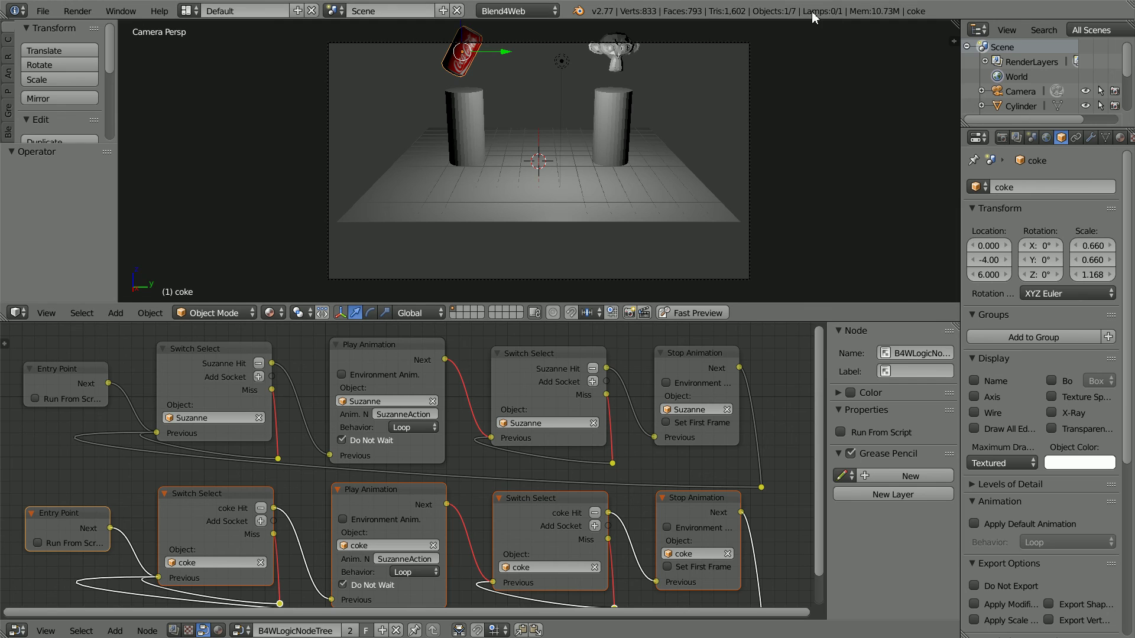
Step: Give the Camera Vertical sensor fit and a target location Z of 2
{"action": "left_click", "coordinate": [1031, 91]}
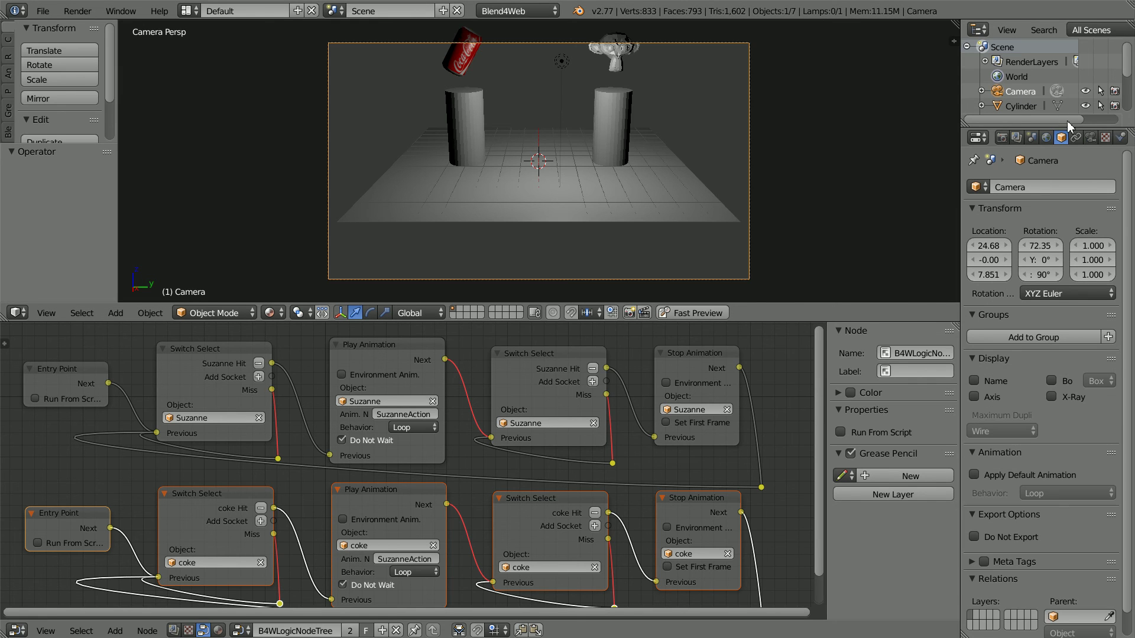
{"action": "left_click", "coordinate": [1090, 137]}
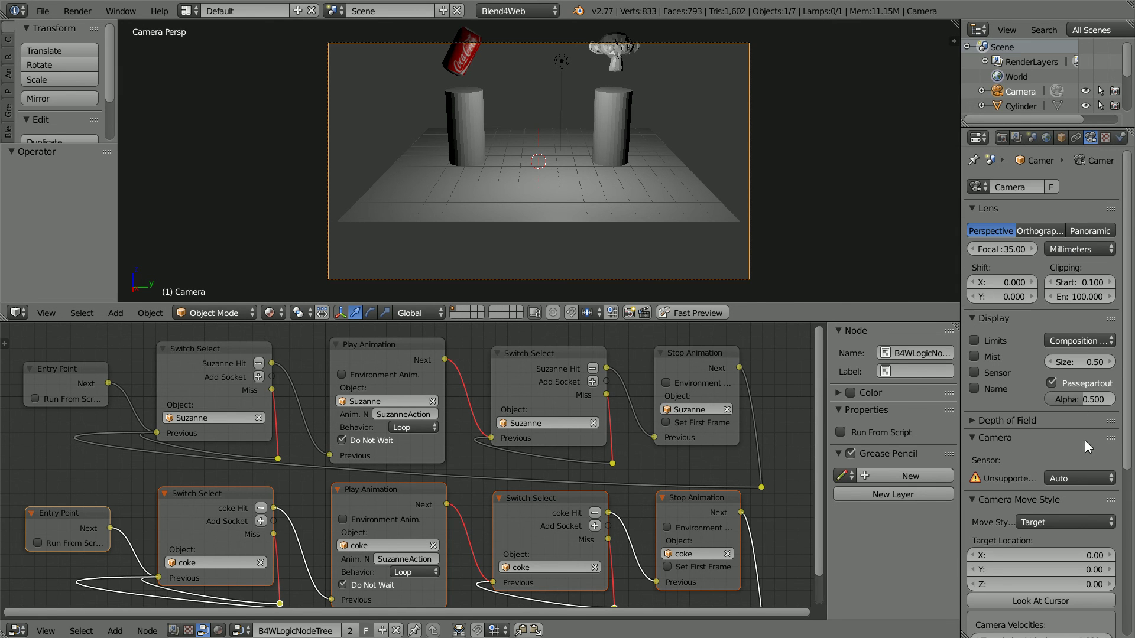
{"action": "left_click", "coordinate": [1069, 480]}
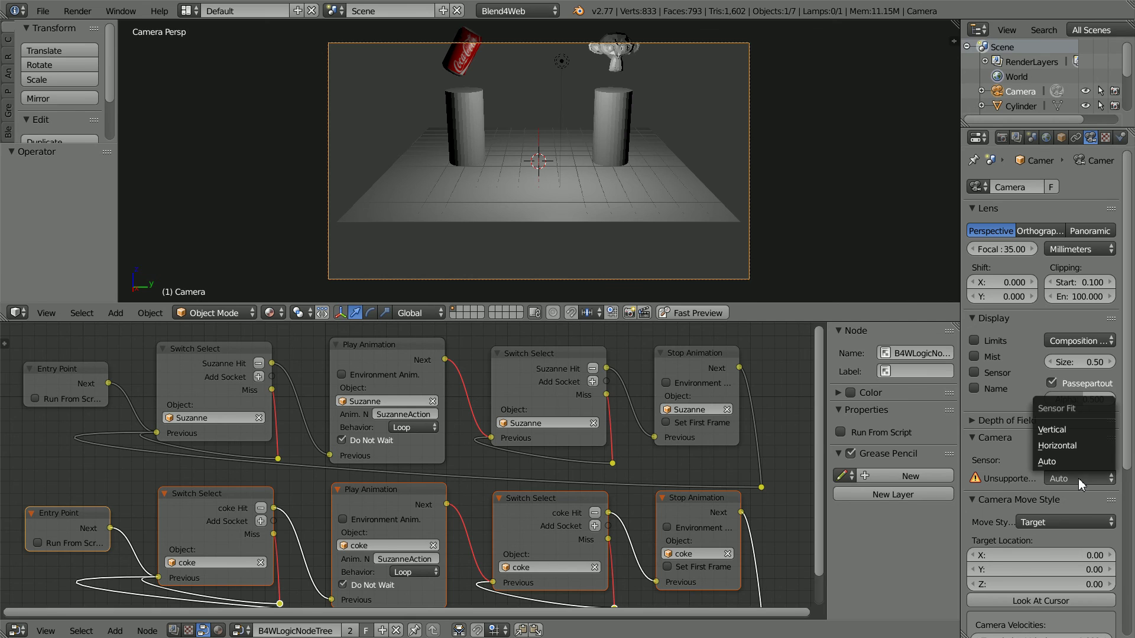
{"action": "left_click", "coordinate": [1082, 445]}
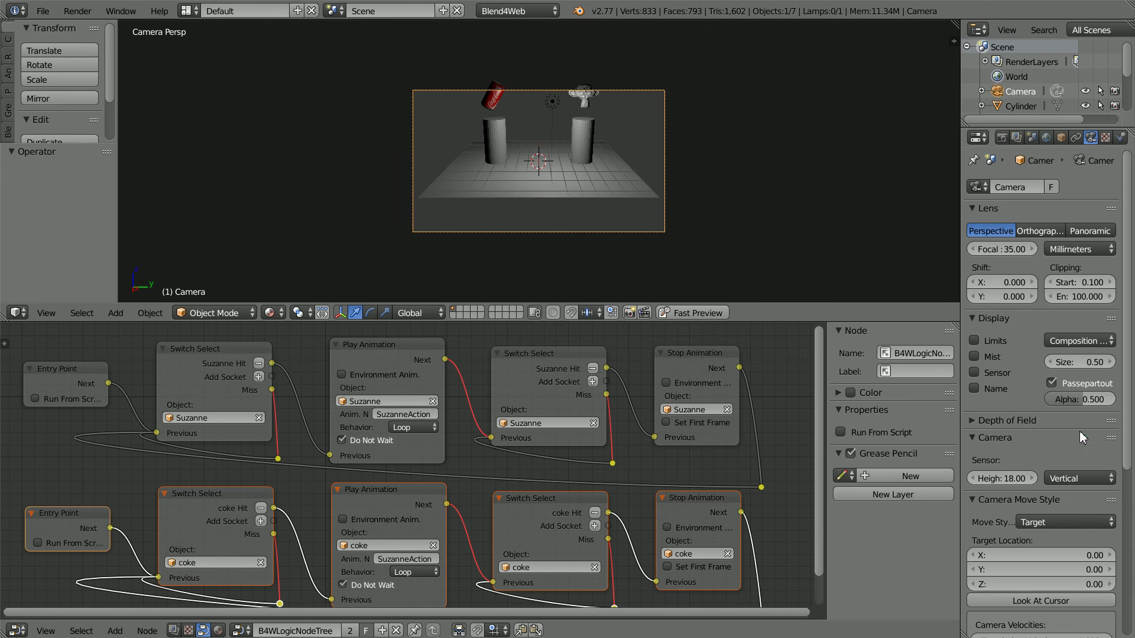
{"action": "left_click", "coordinate": [1023, 584]}
{"action": "type", "text": "2"}
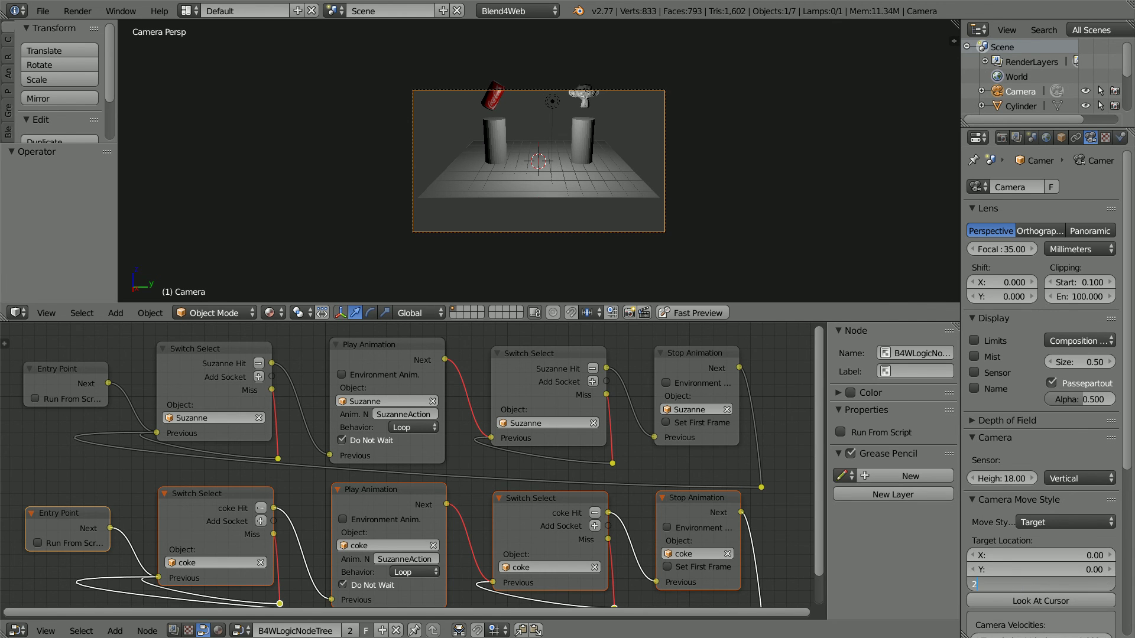
{"action": "key", "text": "Return"}
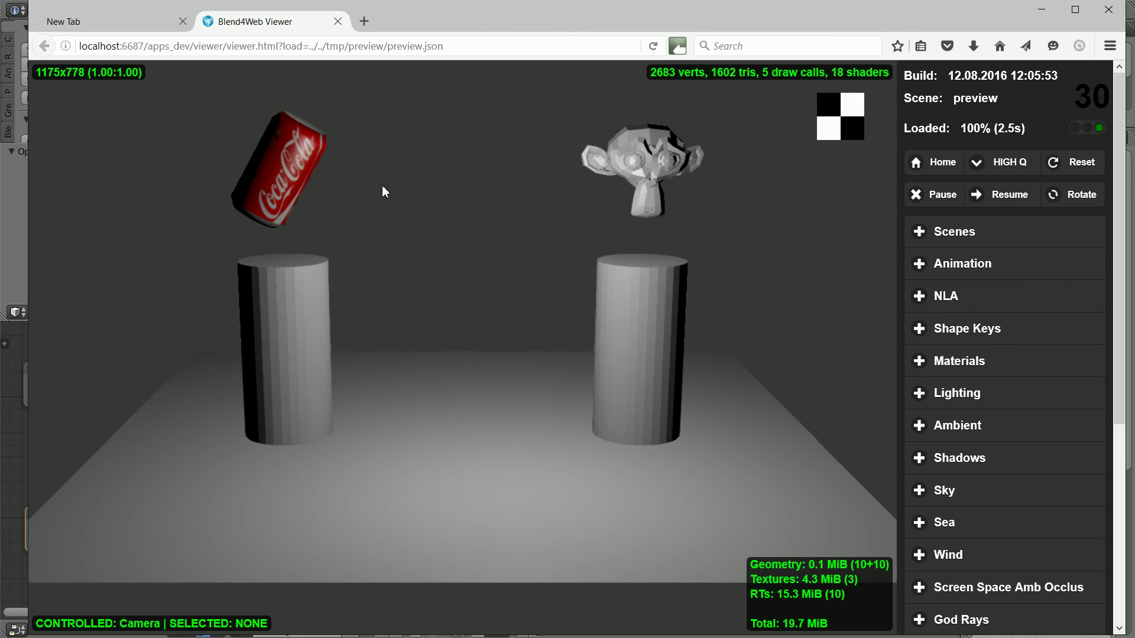
Step: Toggle spinning by clicking the coke can, Suzanne and the can again, then return to Blender
{"action": "left_click", "coordinate": [289, 172]}
{"action": "left_click", "coordinate": [628, 168]}
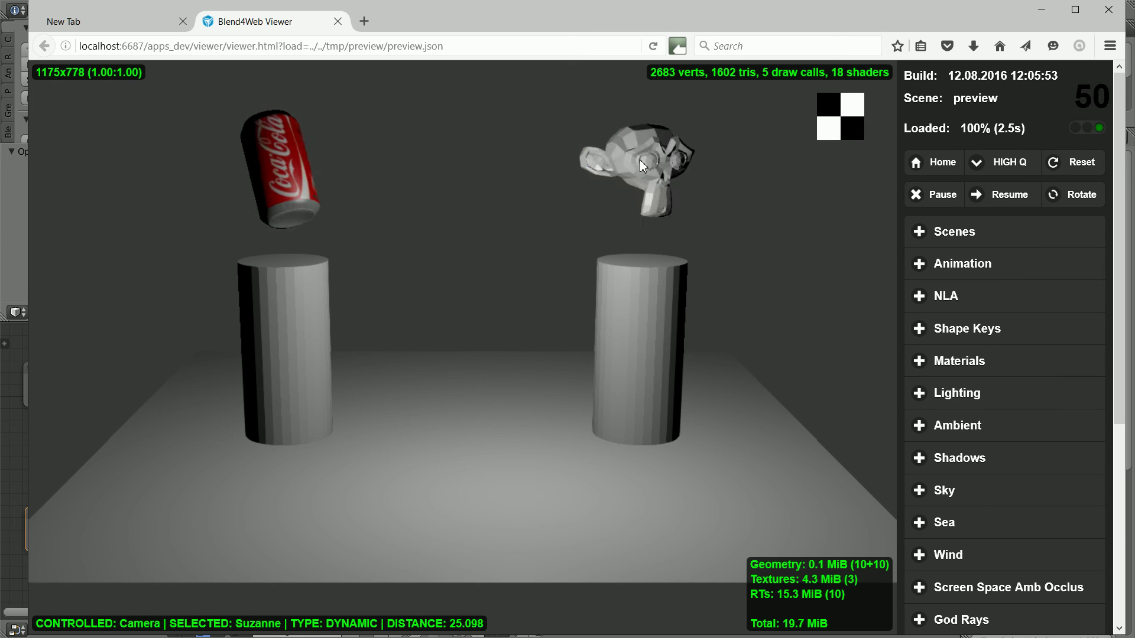
{"action": "left_click", "coordinate": [299, 186]}
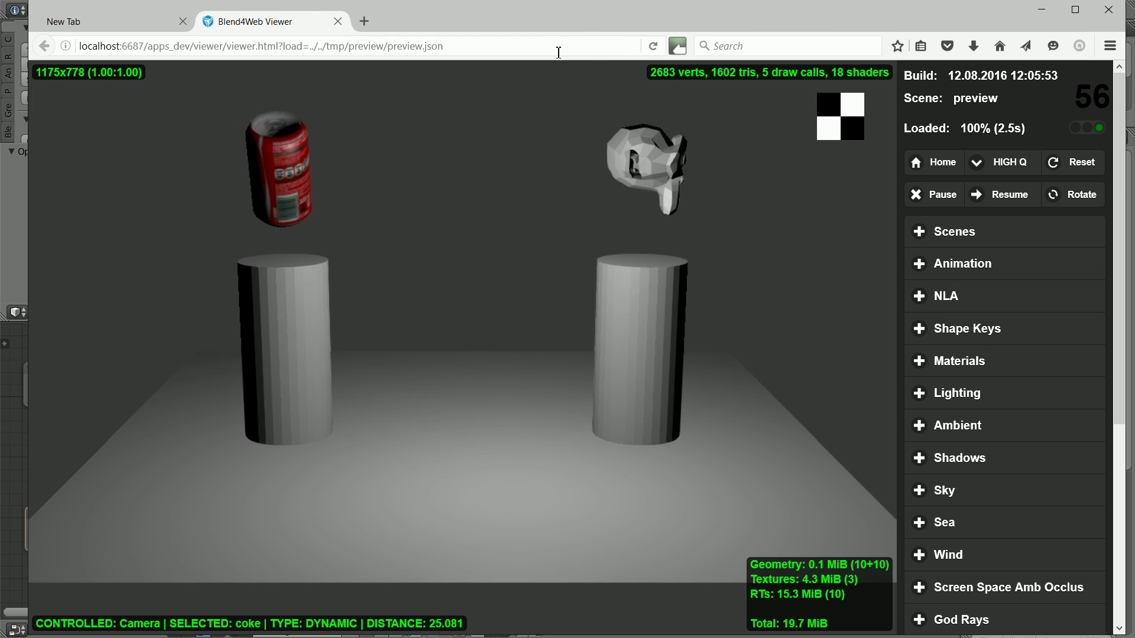
{"action": "key", "text": "alt+Tab"}
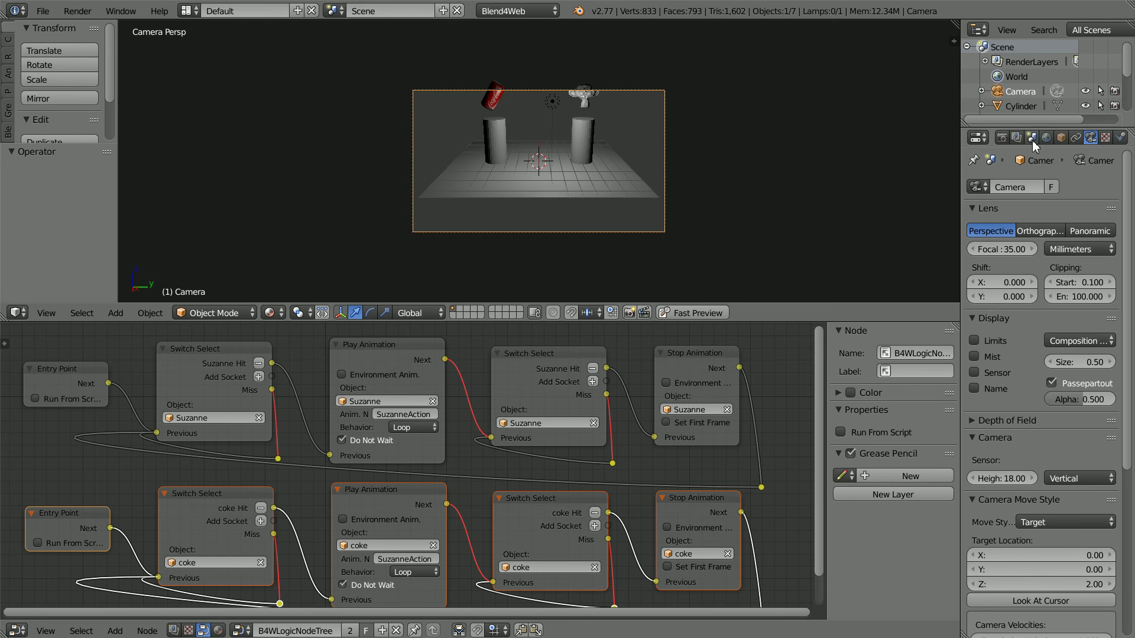
Step: Enable Render Sky in the World settings
{"action": "left_click", "coordinate": [1046, 137]}
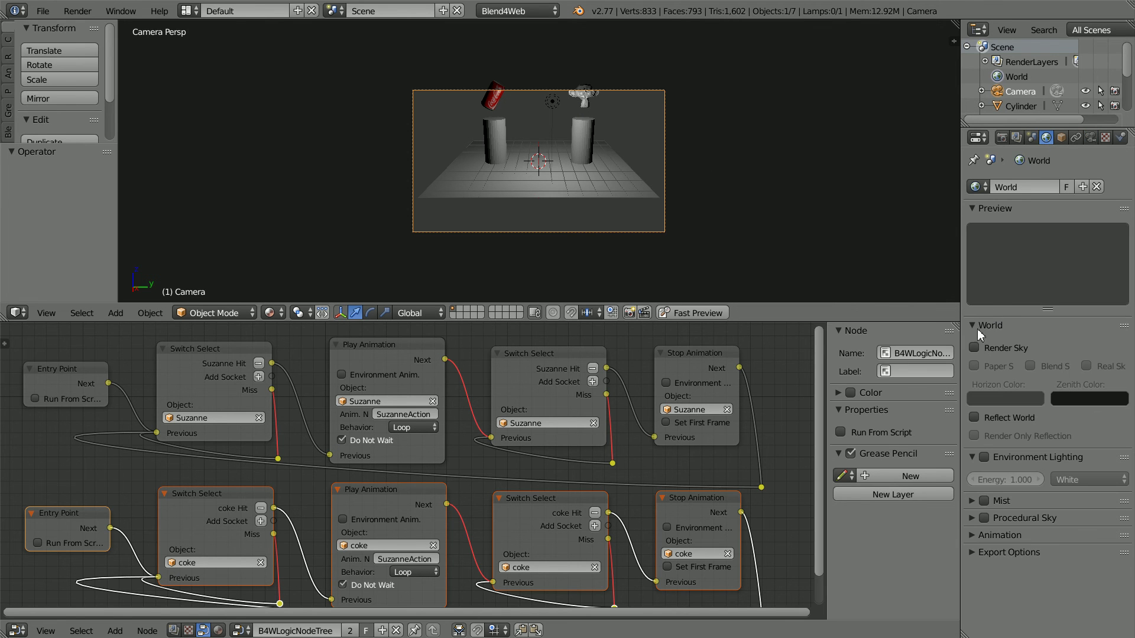
{"action": "left_click", "coordinate": [974, 348]}
{"action": "left_click", "coordinate": [996, 403]}
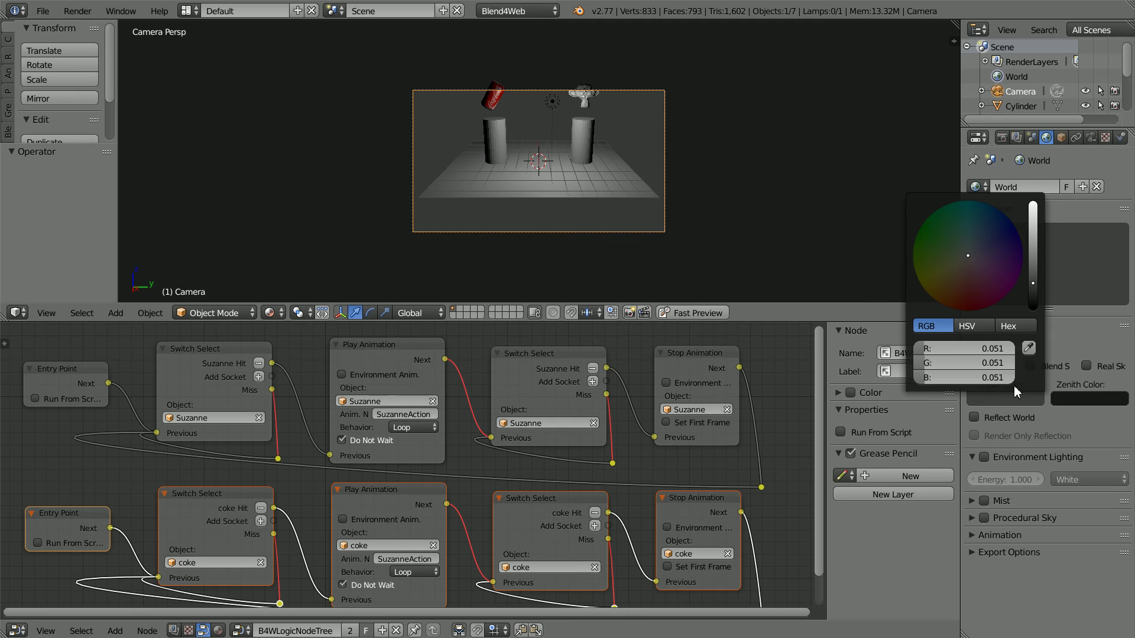
Step: Set the horizon colour to R 0.2, G 0.3, B 0.4
{"action": "left_click", "coordinate": [963, 349]}
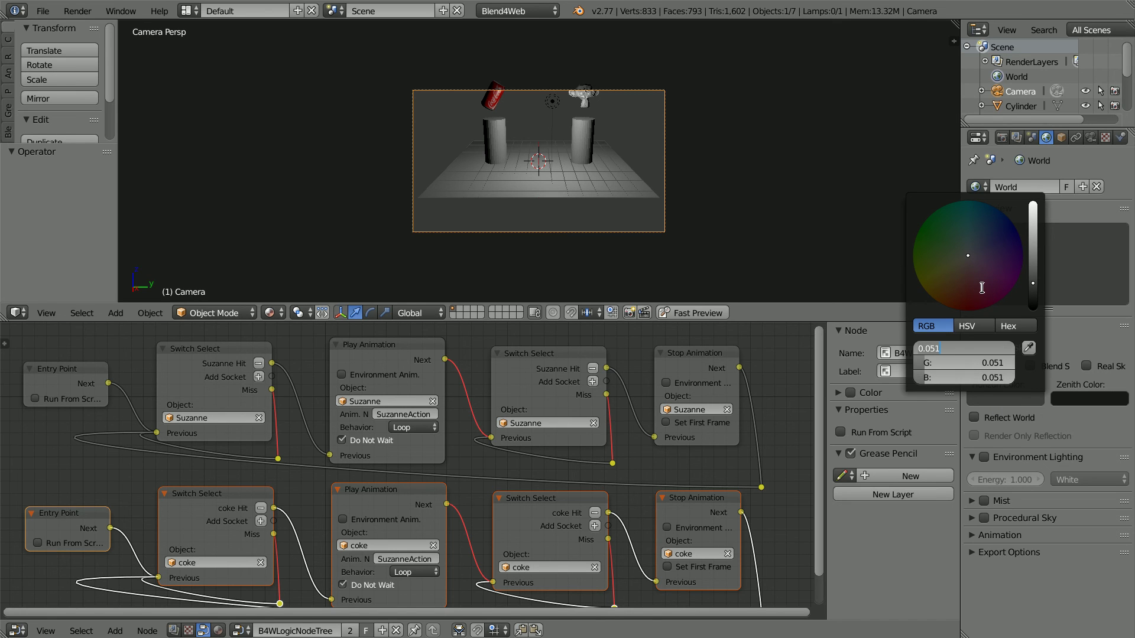
{"action": "key", "text": "BackSpace"}
{"action": "type", "text": ".2"}
{"action": "key", "text": "Tab"}
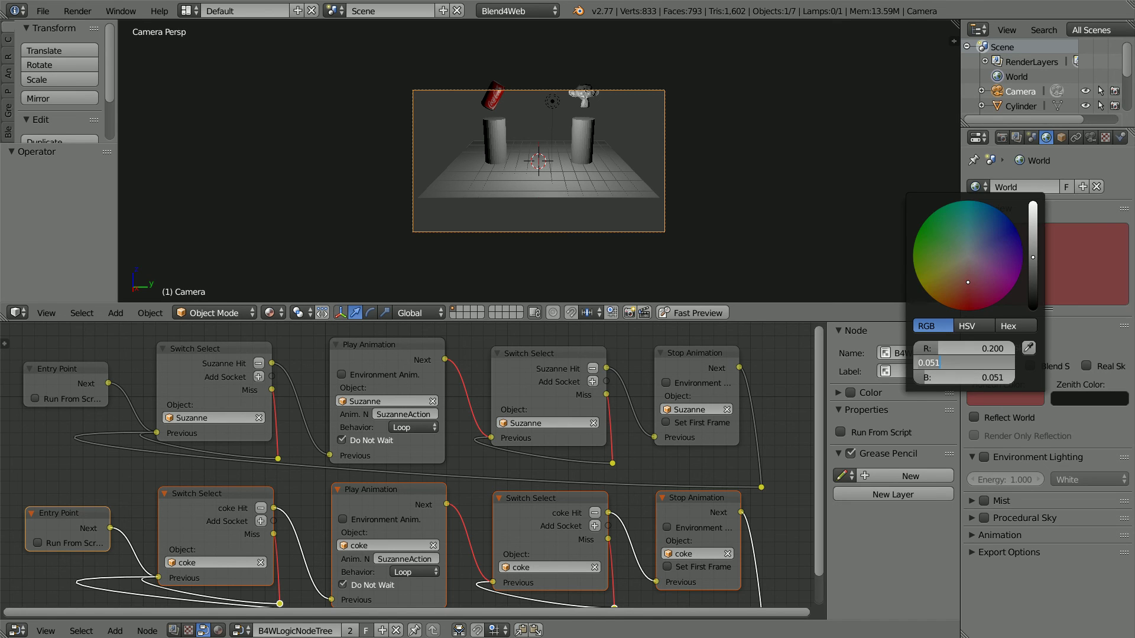
{"action": "key", "text": "BackSpace"}
{"action": "type", "text": ".3"}
{"action": "key", "text": "Tab"}
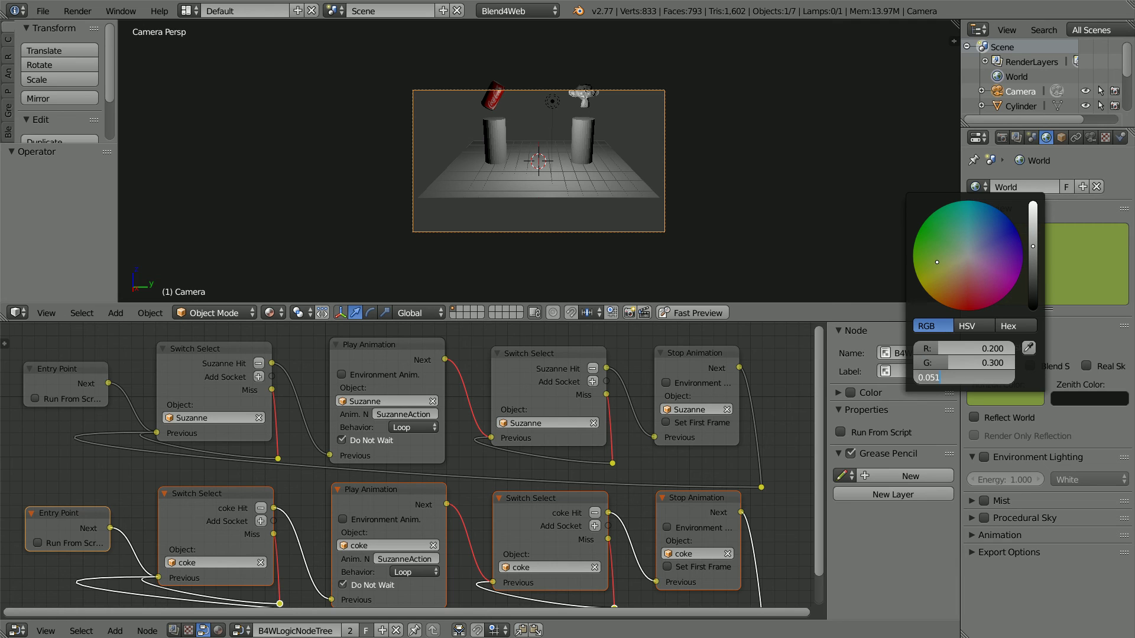
{"action": "key", "text": "BackSpace"}
{"action": "type", "text": ".4"}
{"action": "key", "text": "Return"}
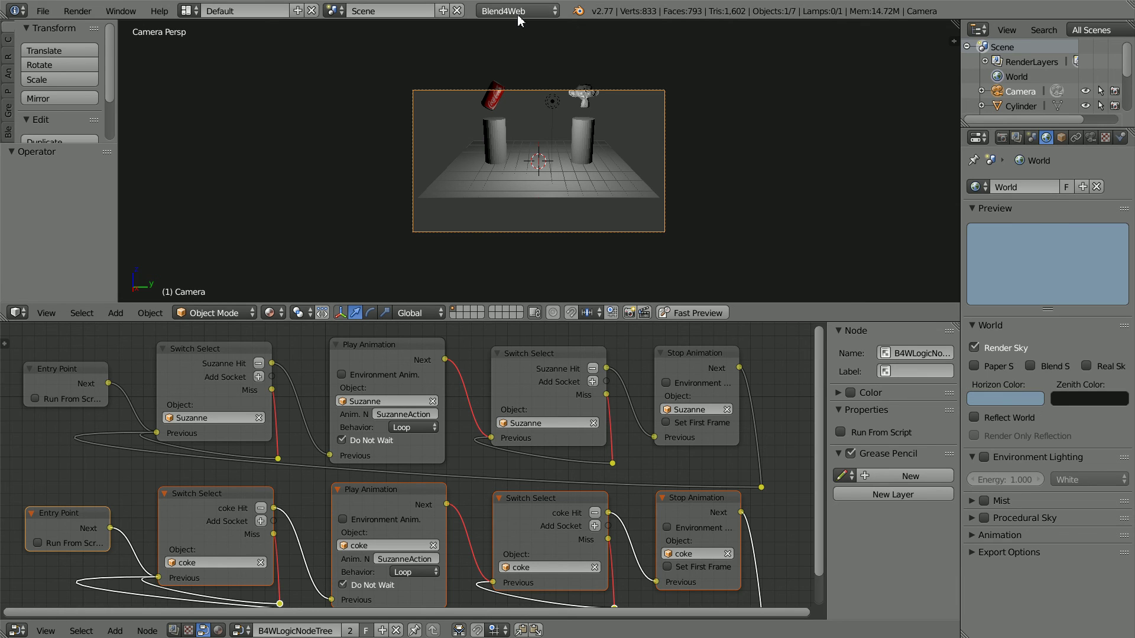
Step: Export the scene through Blend4Web HTML export as spinTut33.html
{"action": "left_click", "coordinate": [42, 11]}
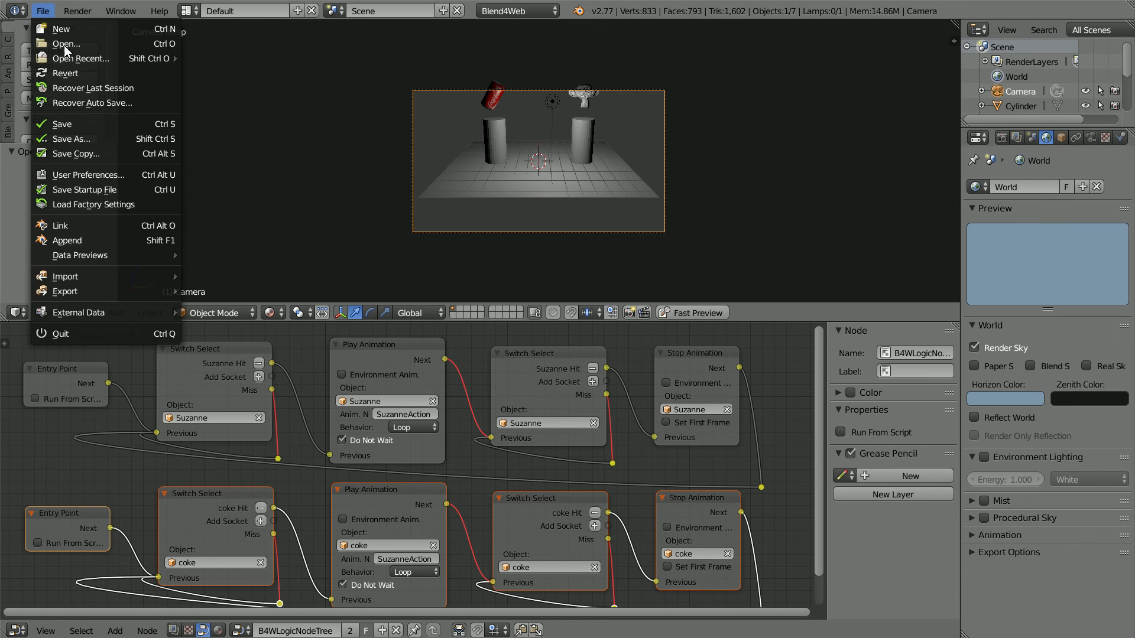
{"action": "mouse_move", "coordinate": [102, 295]}
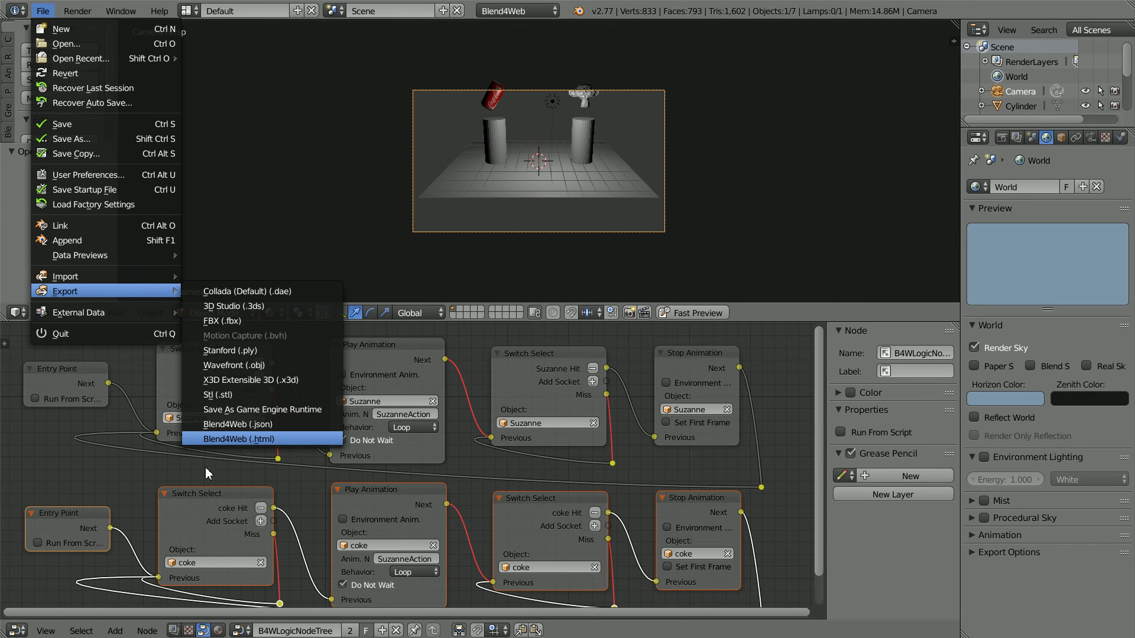
{"action": "left_click", "coordinate": [297, 444]}
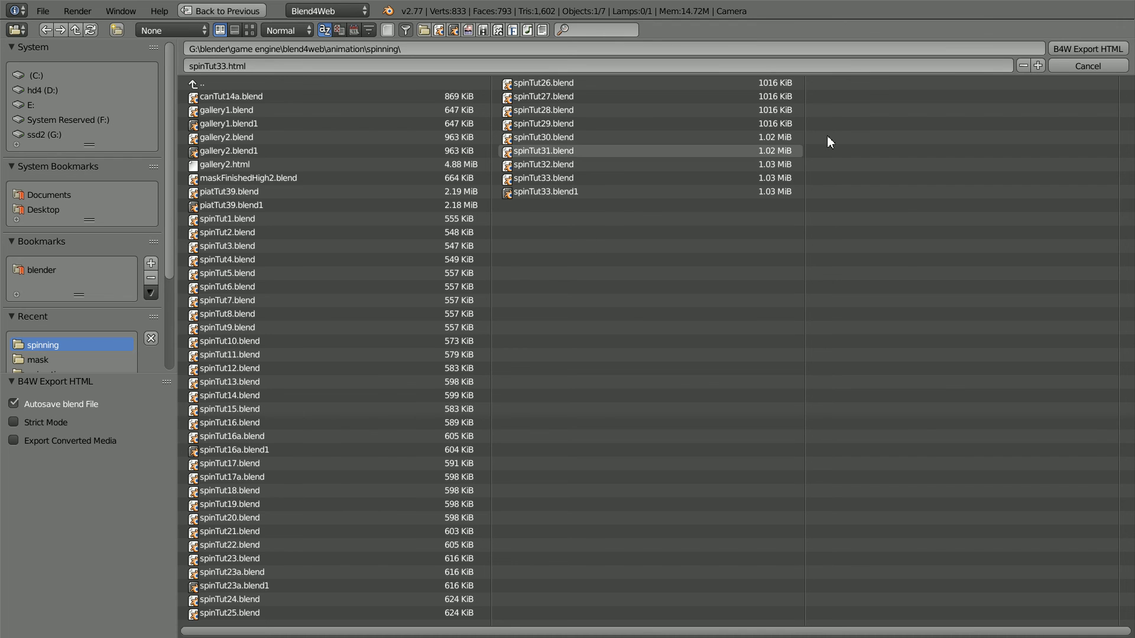
{"action": "left_click", "coordinate": [1088, 48]}
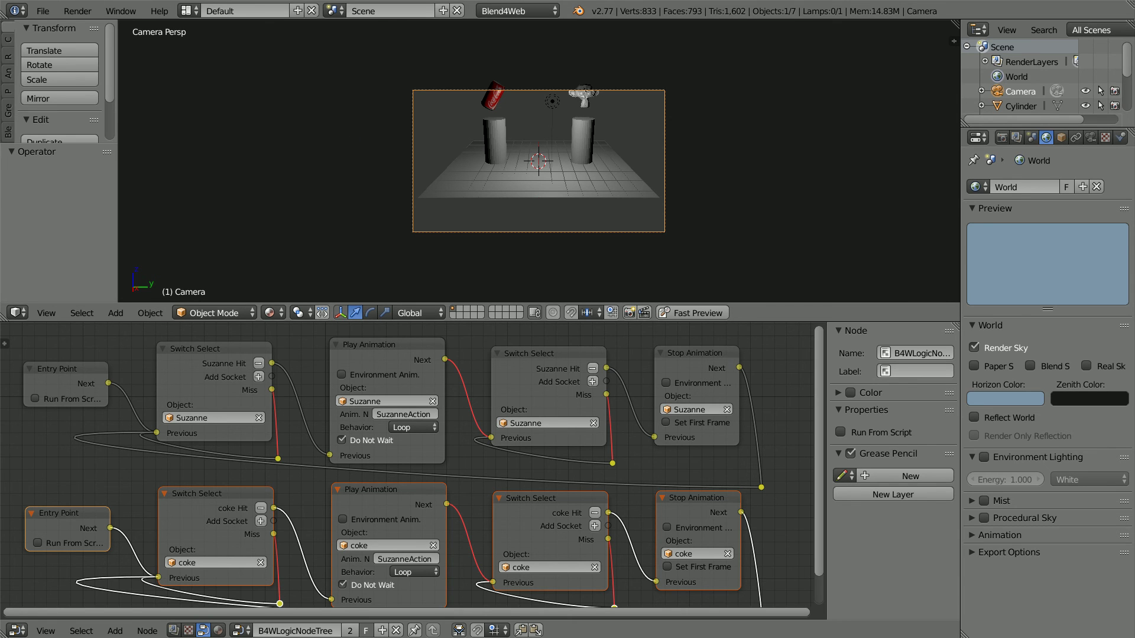
{"action": "scroll", "coordinate": [718, 149], "scroll_direction": "up", "scroll_amount": 1}
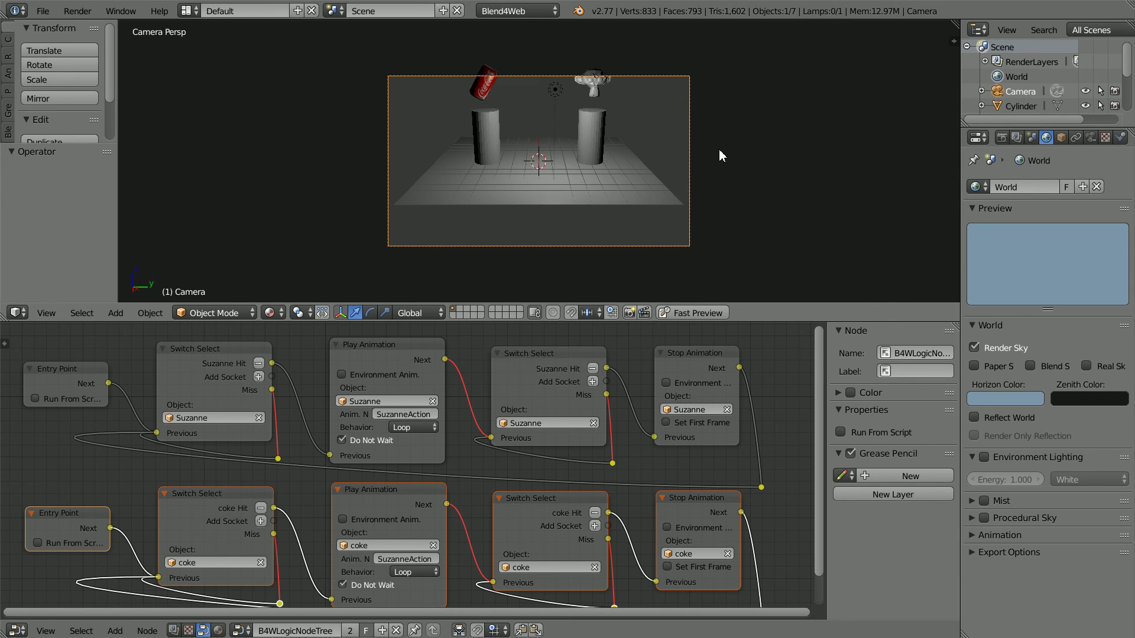
{"action": "scroll", "coordinate": [718, 155], "scroll_direction": "up", "scroll_amount": 2}
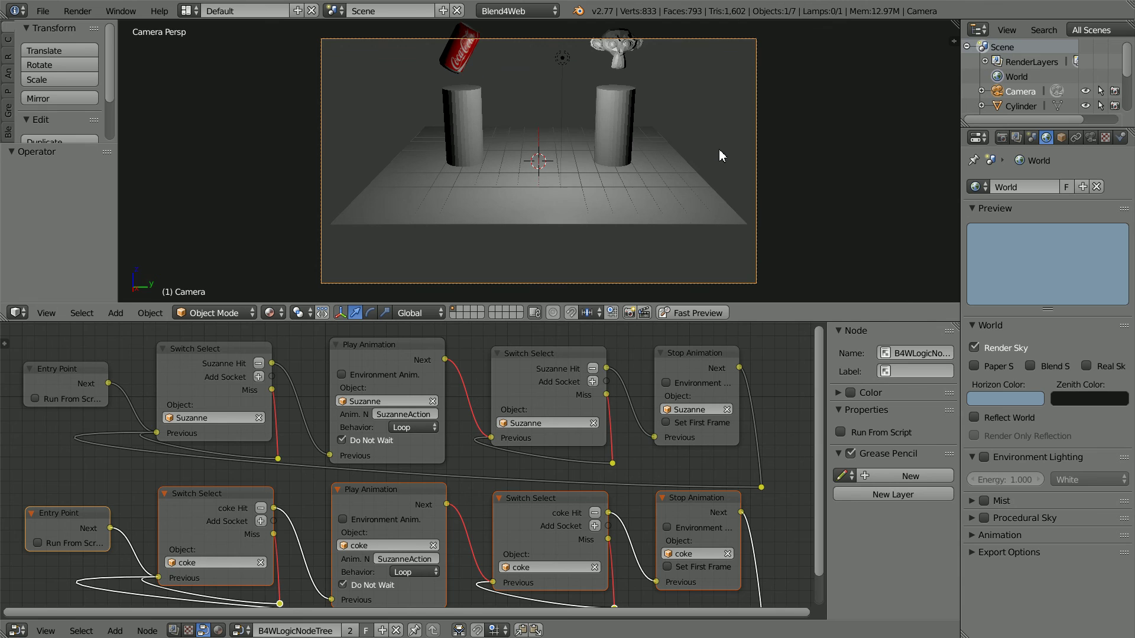